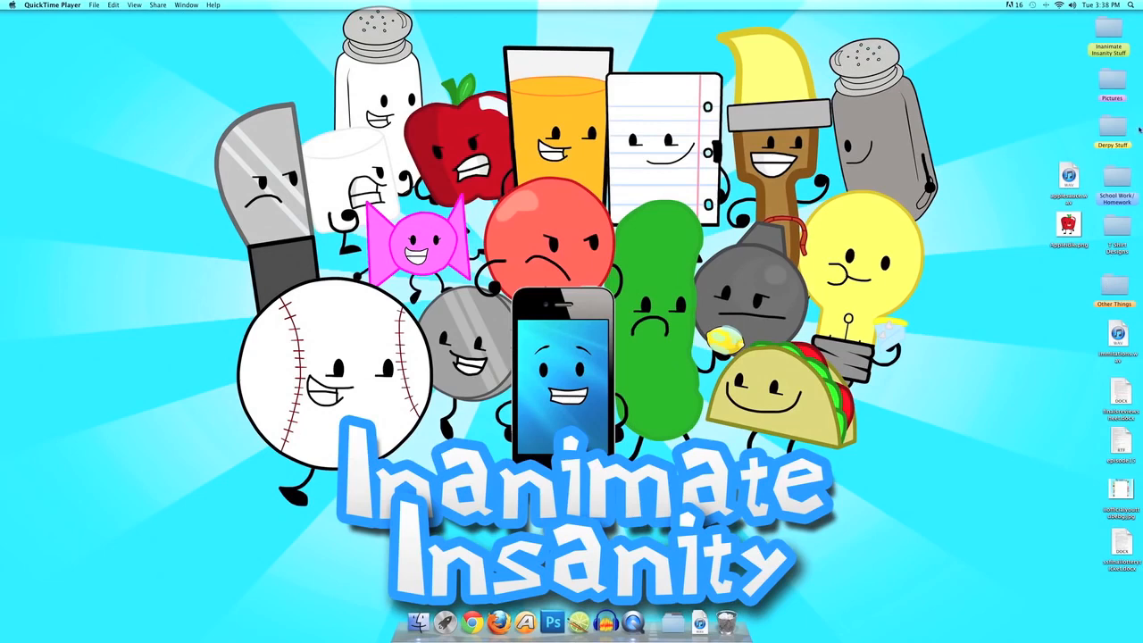
Open the Happy Mouth folder inside Inanimate Insanity Stuff and select happymouthclosed.png
double_click(1108, 29)
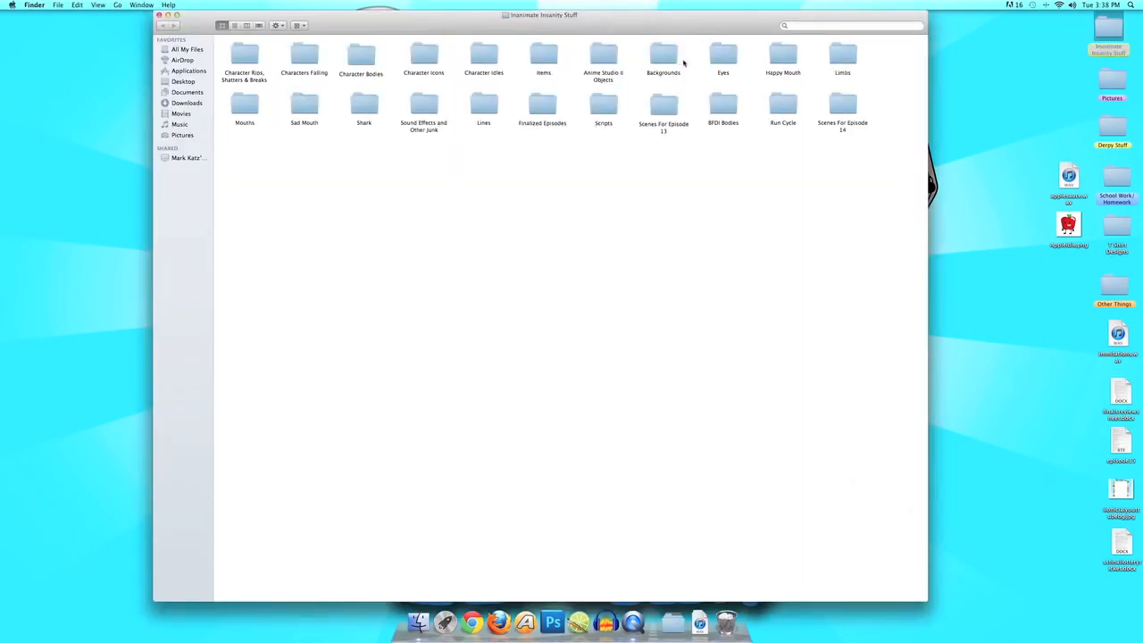
double_click(771, 60)
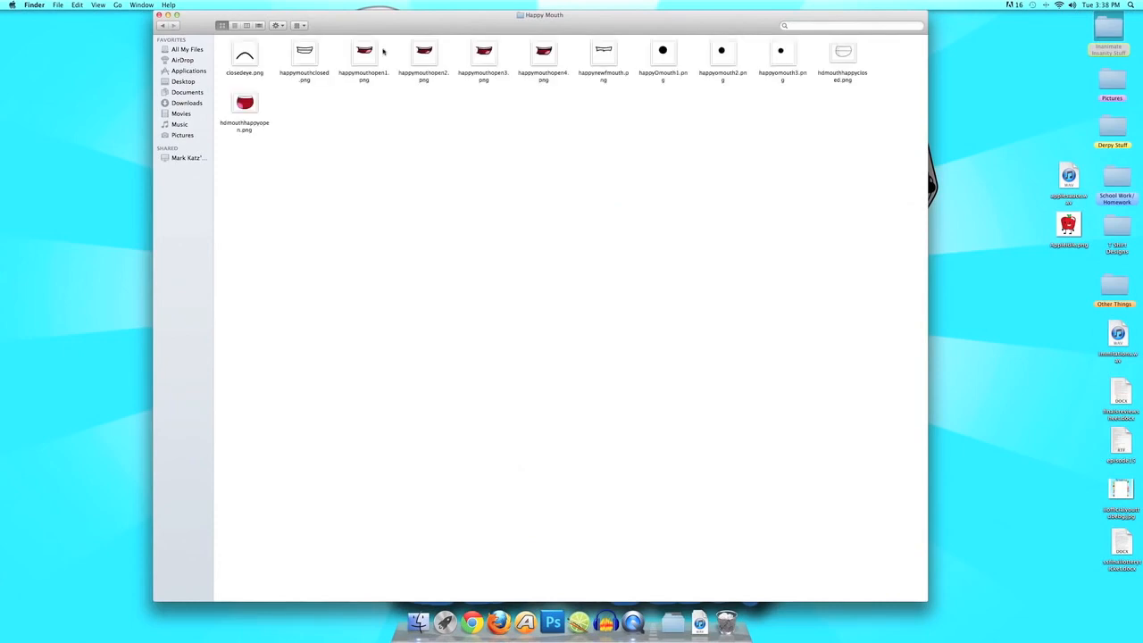
left_click(304, 59)
left_click_drag(191, 19, 288, 38)
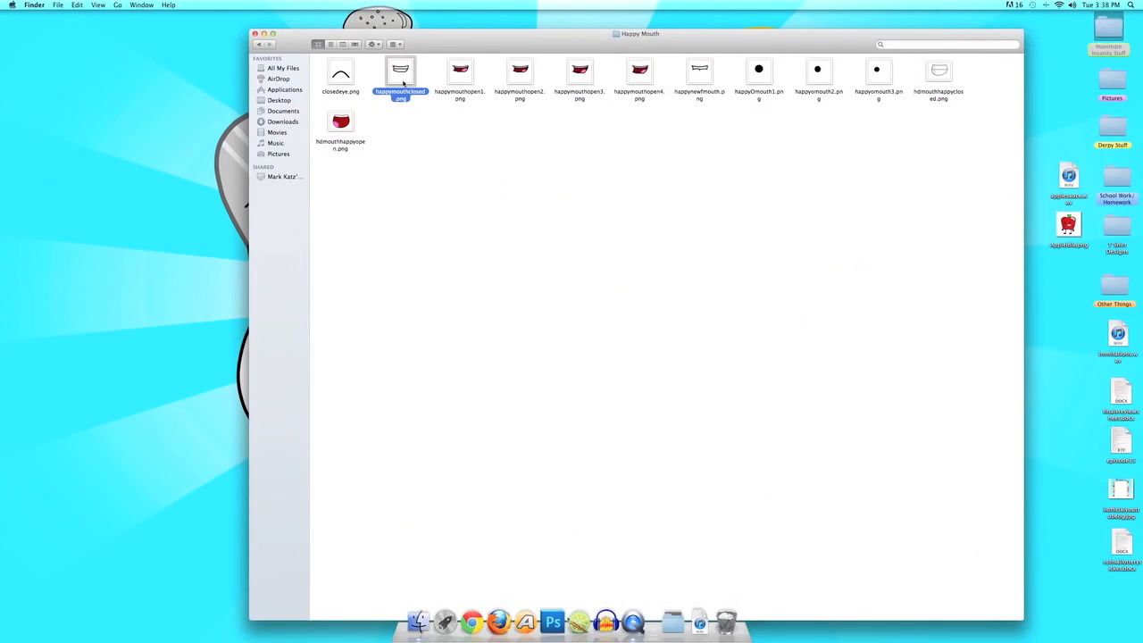
Preview closedeye.png, happymouthclosed.png and the mouth shapes happymouthopen1 to happymouthopen4, flipping back and forth to compare them
key("space")
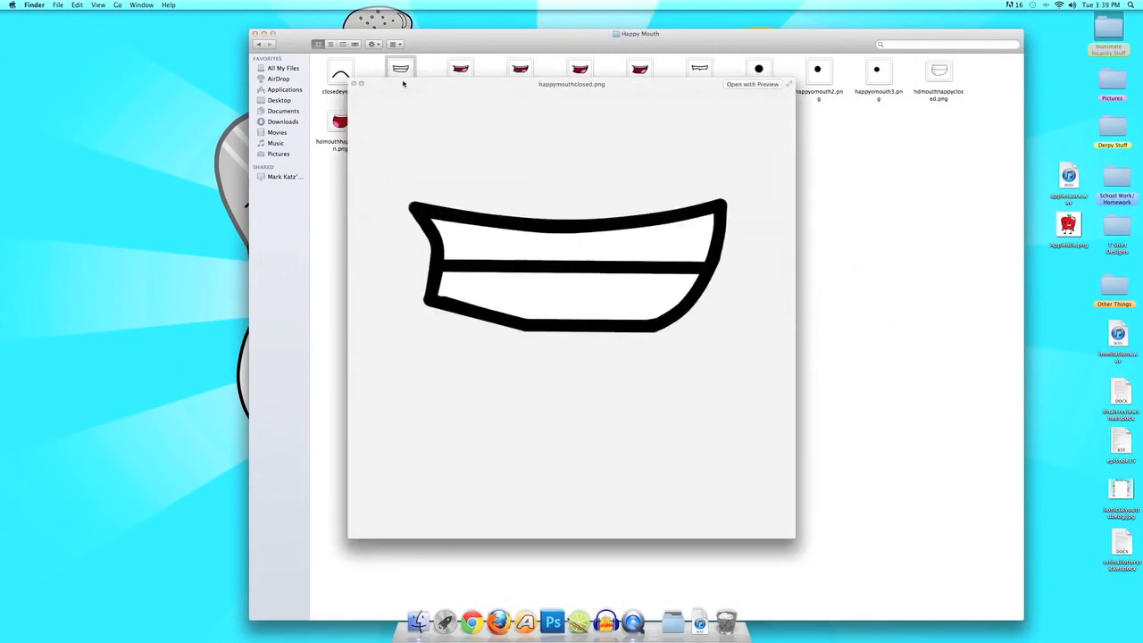
key("Left")
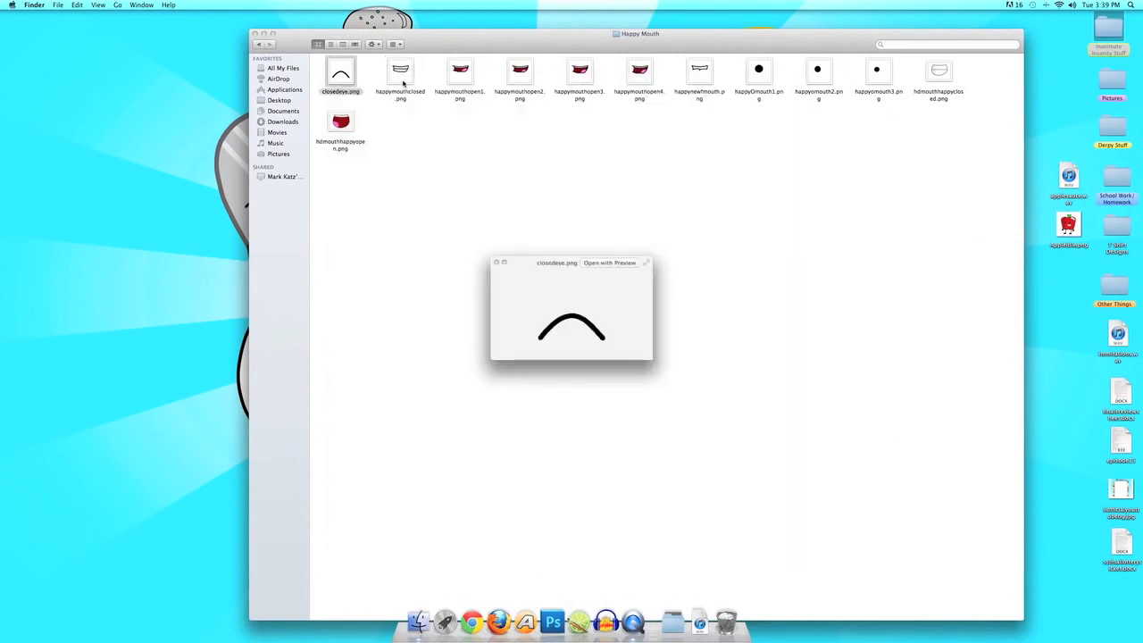
key("Right")
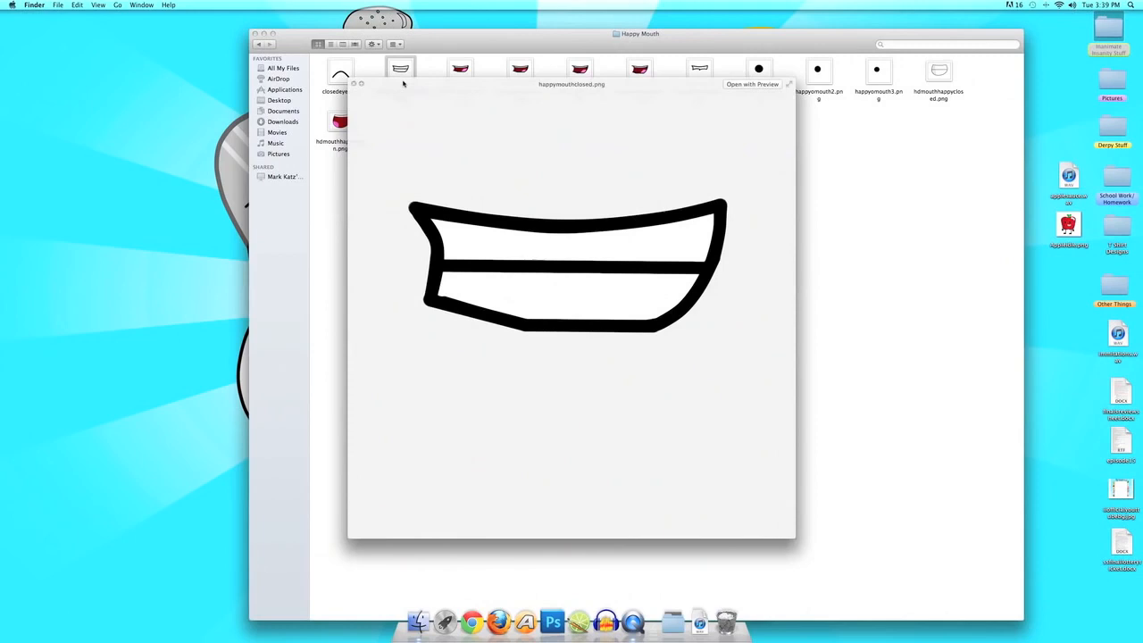
key("Right")
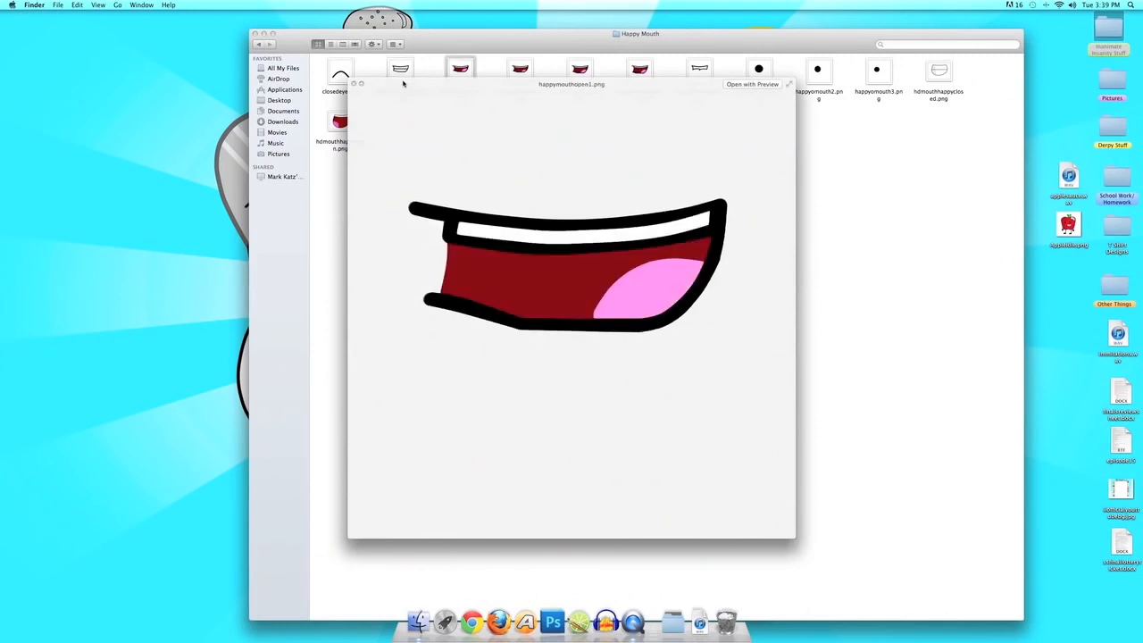
key("Right")
key("Right")
key("Right")
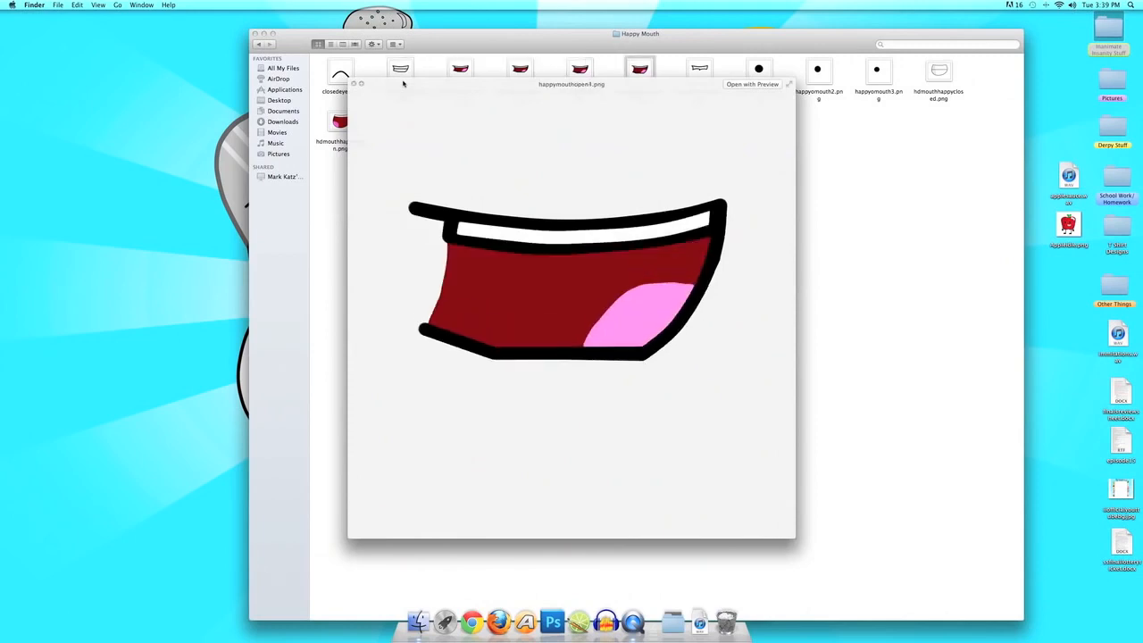
key("Left")
key("Left")
key("Left")
key("Left")
key("Right")
key("Right")
key("Right")
key("Right")
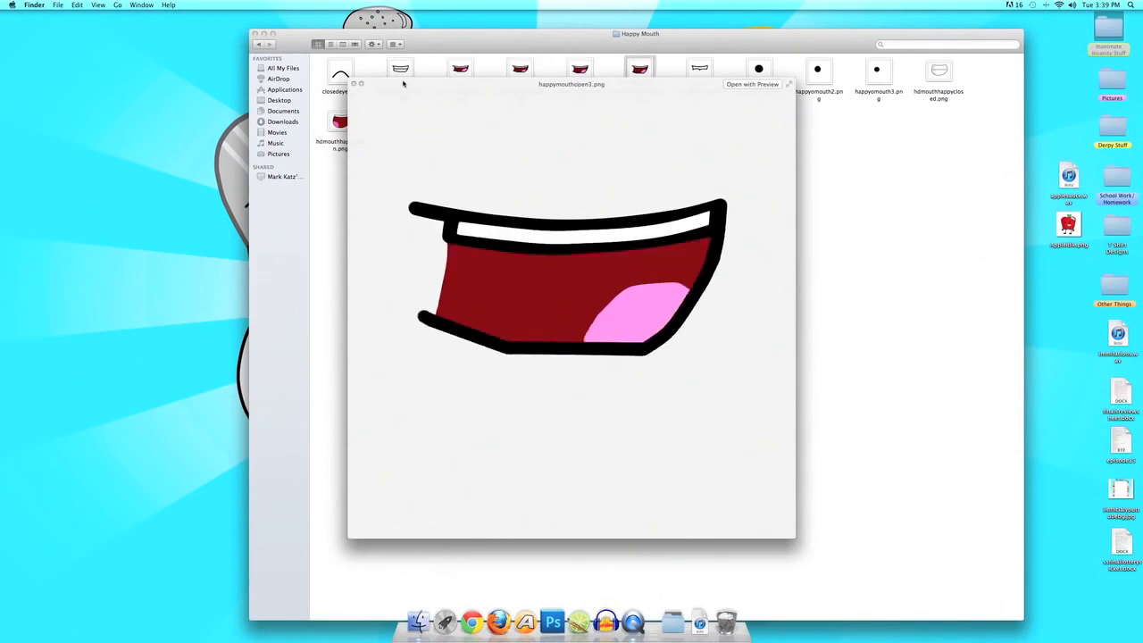
Preview the happynewfmouth image, the three round O mouths and the two hdmouthhappy images, ending with the preview closed
key("Right")
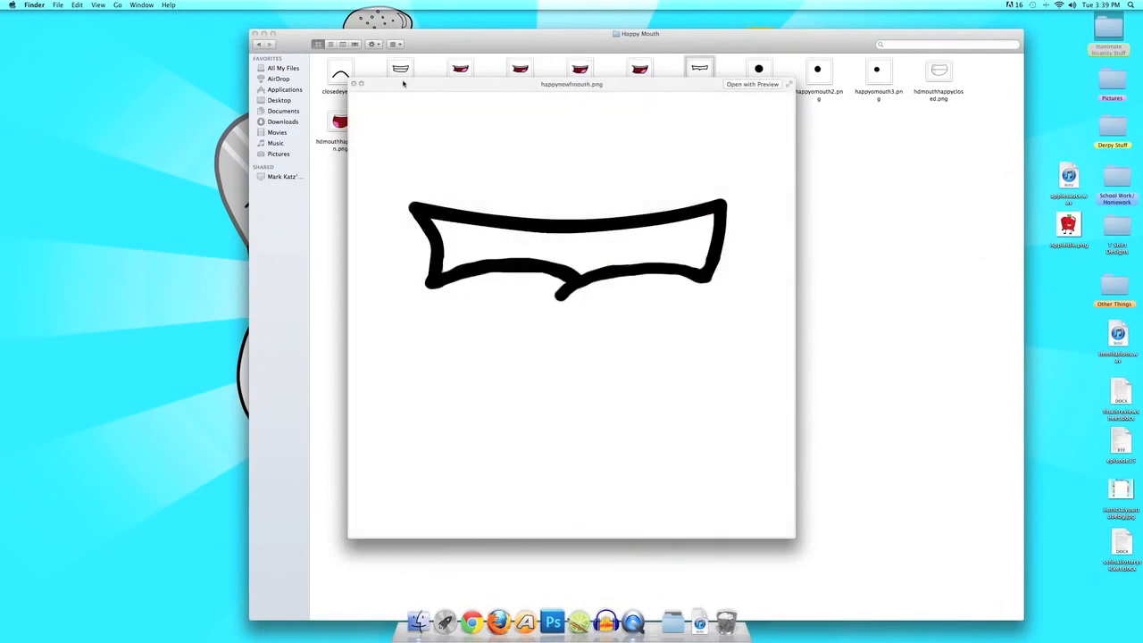
key("Right")
key("Right")
key("Right")
key("Left")
key("Left")
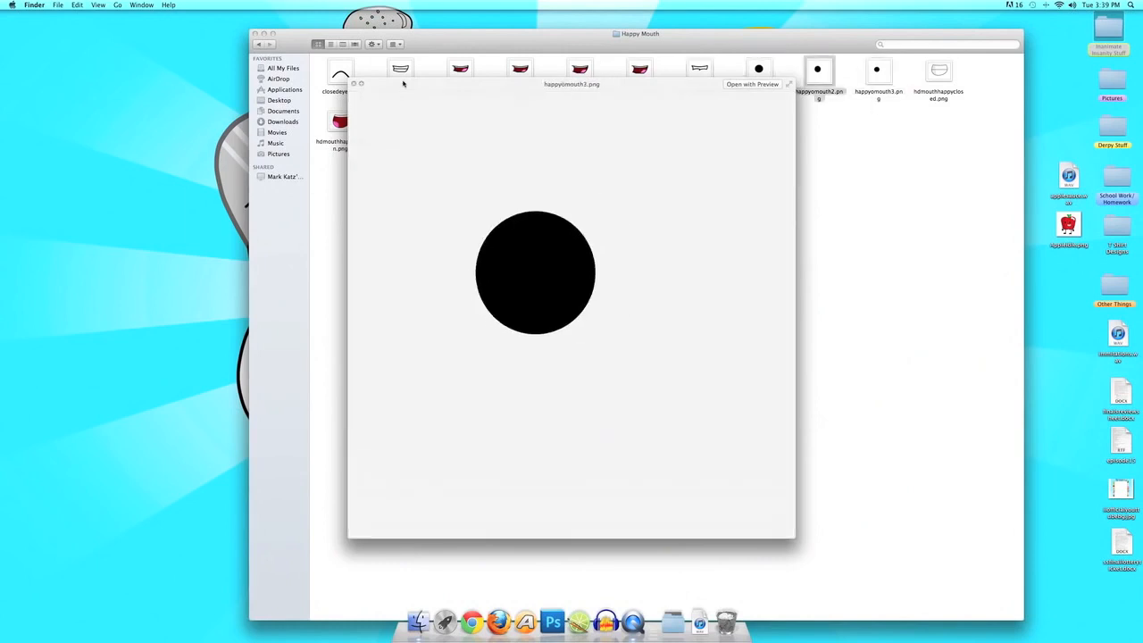
key("Right")
key("Right")
key("Right")
key("Left")
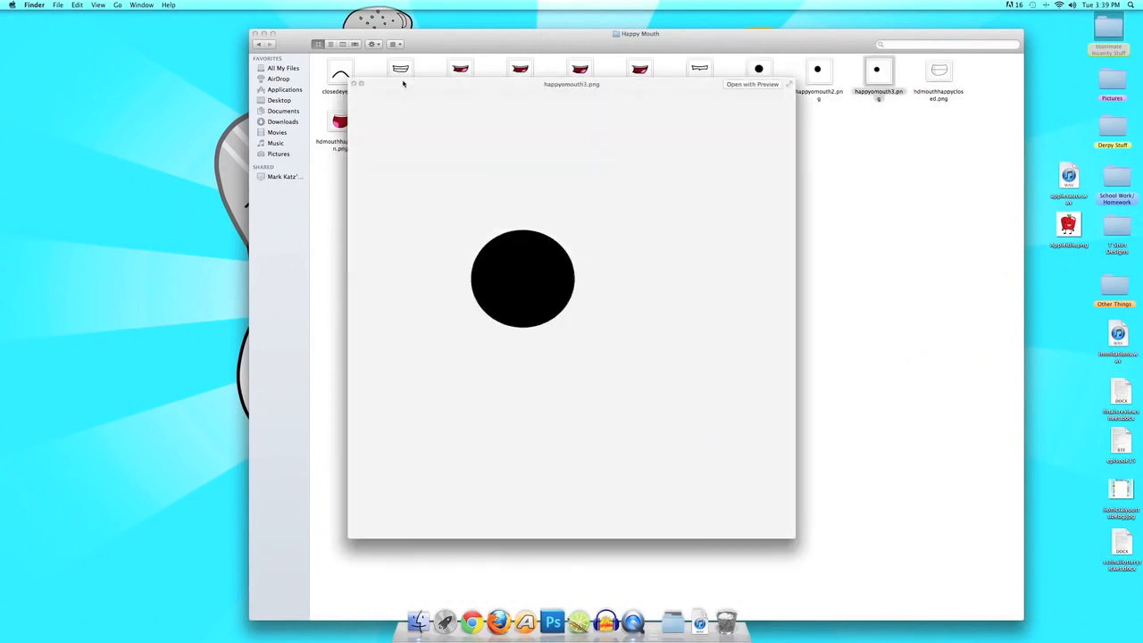
key("Left")
key("Left")
key("Right")
key("Right")
key("Left")
key("Left")
key("Right")
key("Right")
key("Right")
key("Right")
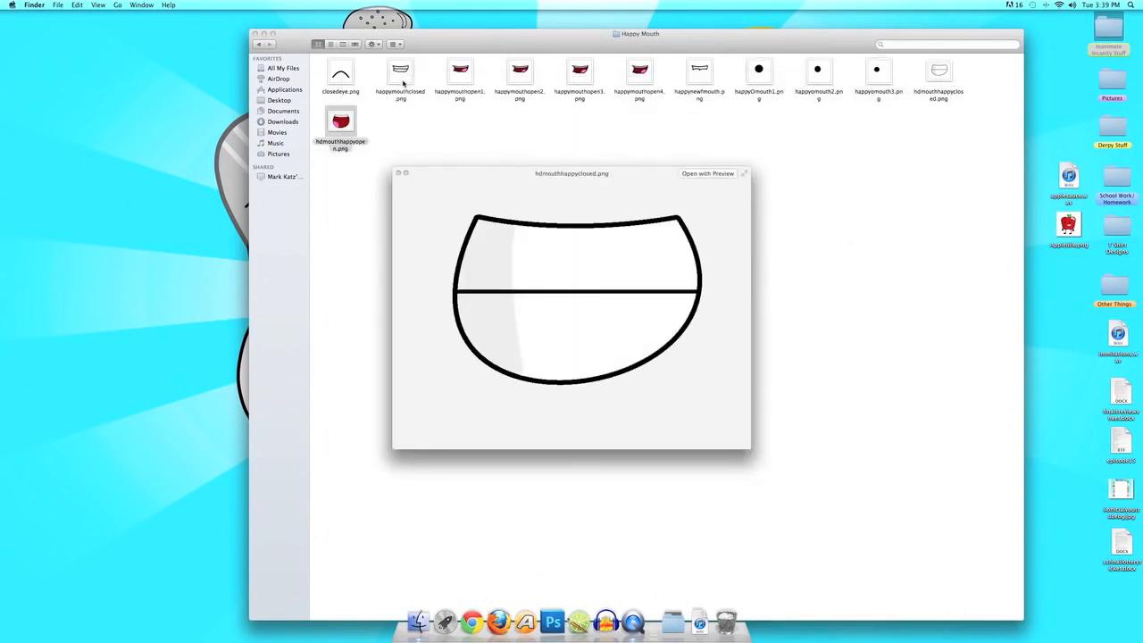
key("Up")
key("Down")
left_click(369, 82)
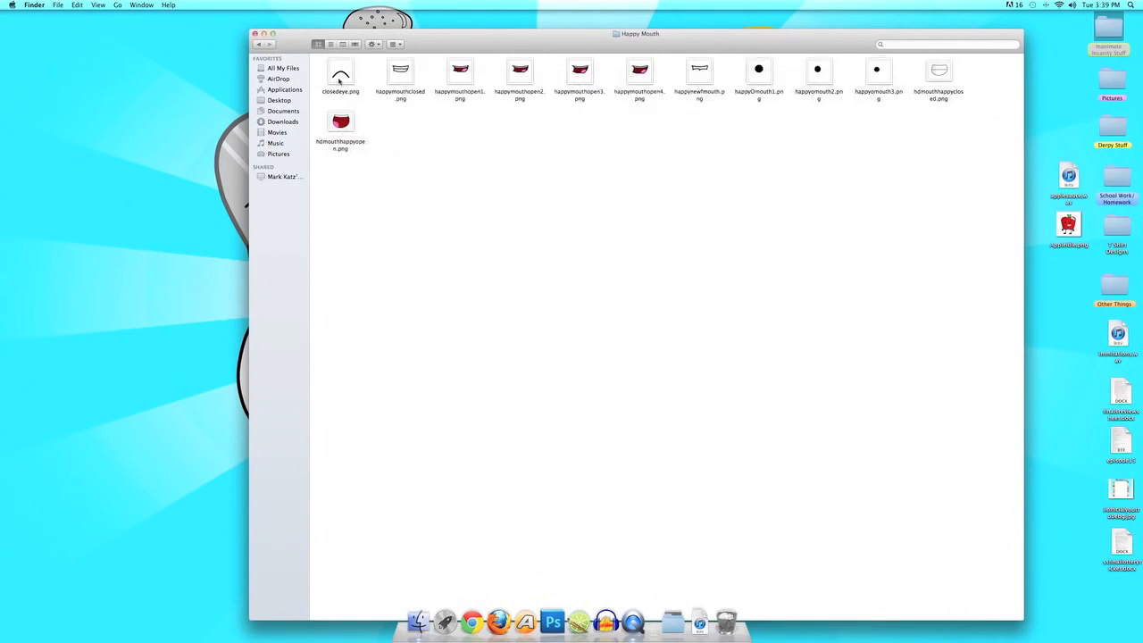
Preview happymouthclosed.png and the happymouthopen images again in sequence, and close the preview and the folder window
left_click(339, 81)
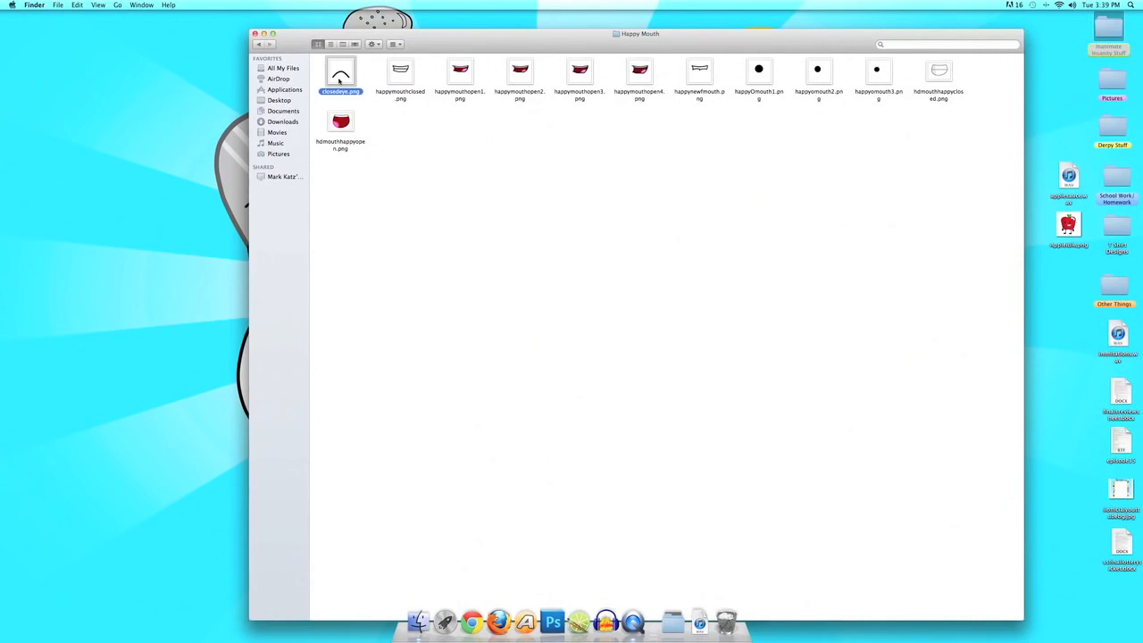
left_click(408, 150)
left_click(400, 74)
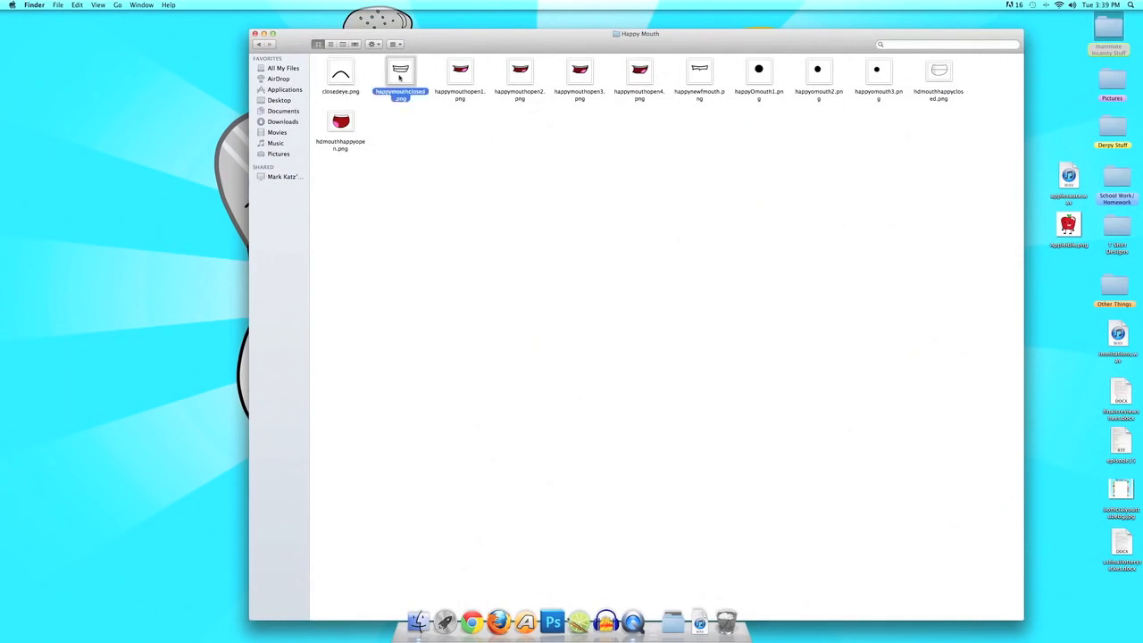
key("space")
key("Right")
key("Right")
key("Right")
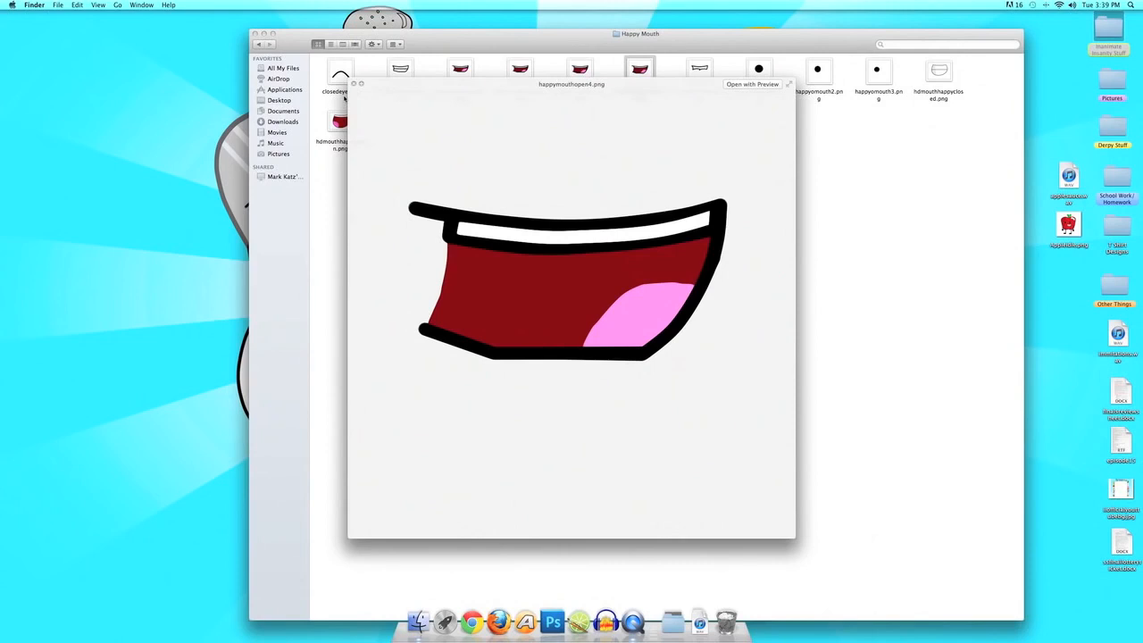
key("Left")
key("Left")
key("Left")
key("Right")
key("Right")
key("Right")
key("Left")
key("Left")
key("Left")
key("Left")
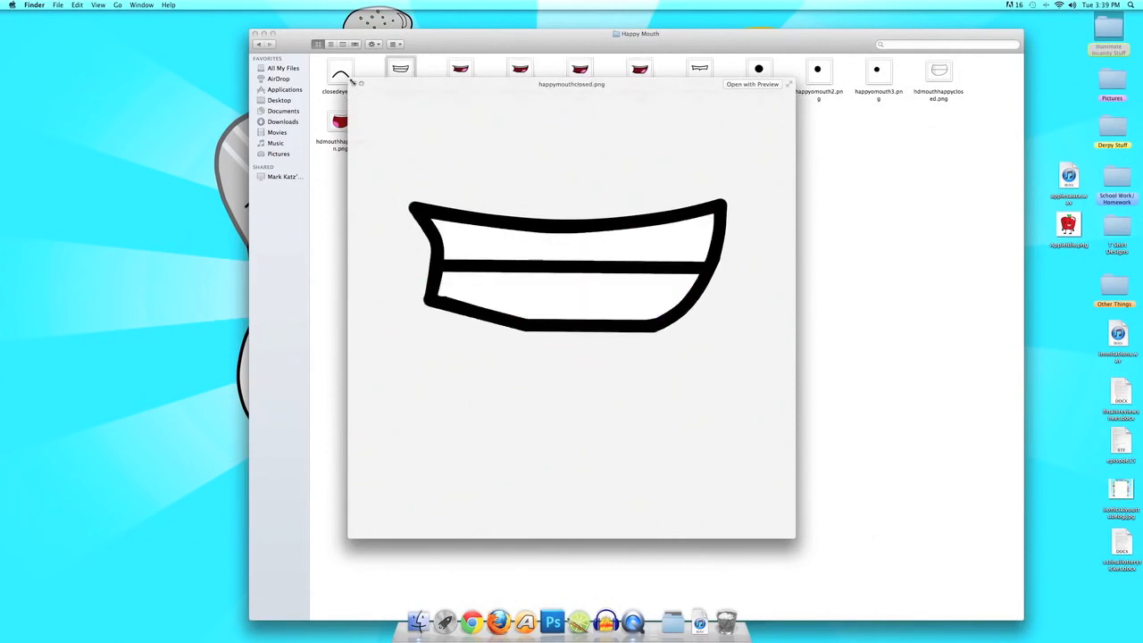
left_click(355, 84)
left_click(255, 34)
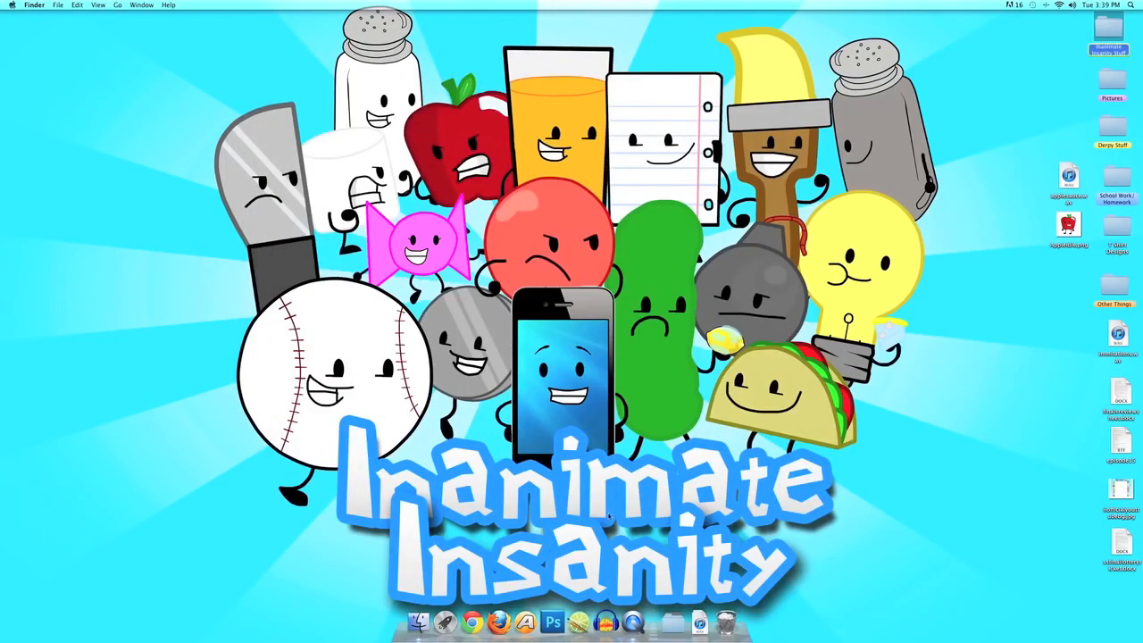
Launch Anime Studio Pro and create a new blank project
left_click(525, 623)
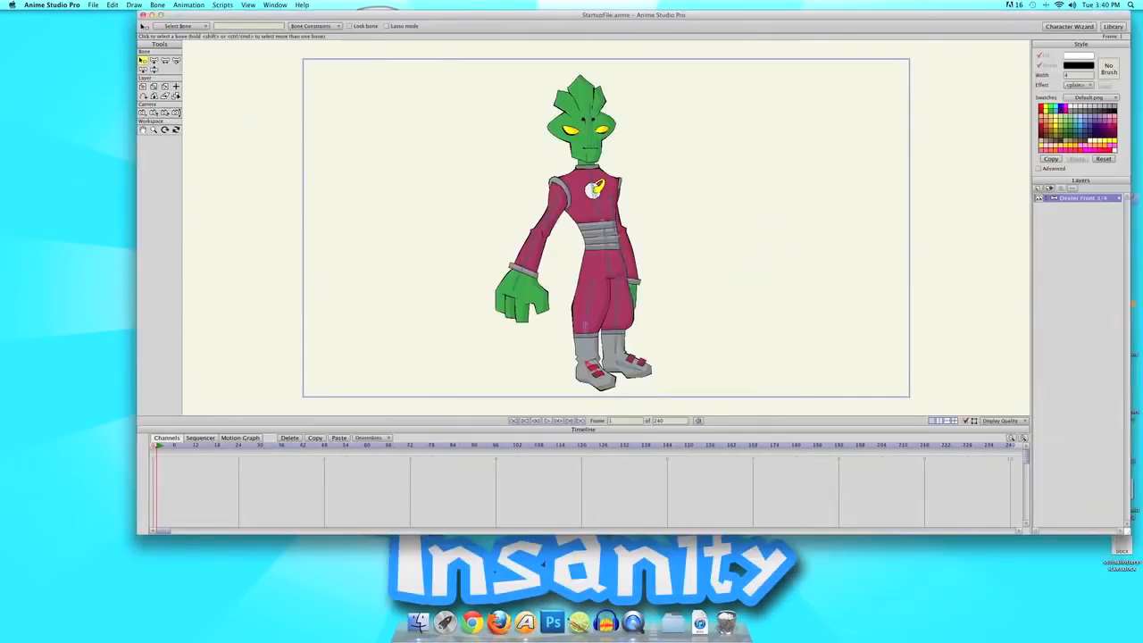
left_click(95, 6)
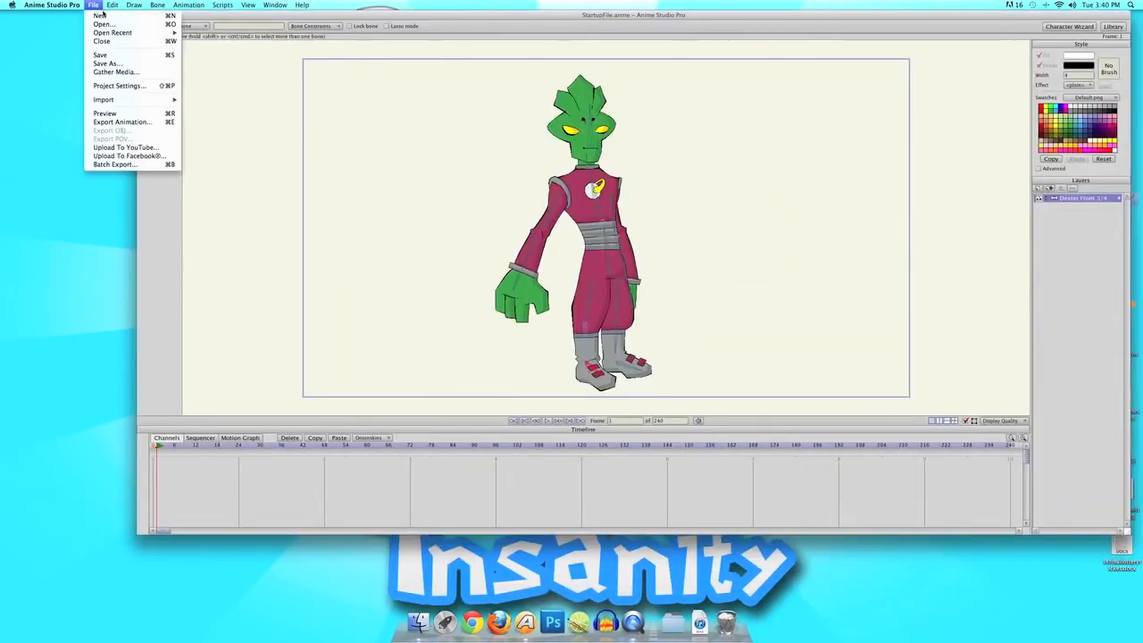
left_click(100, 17)
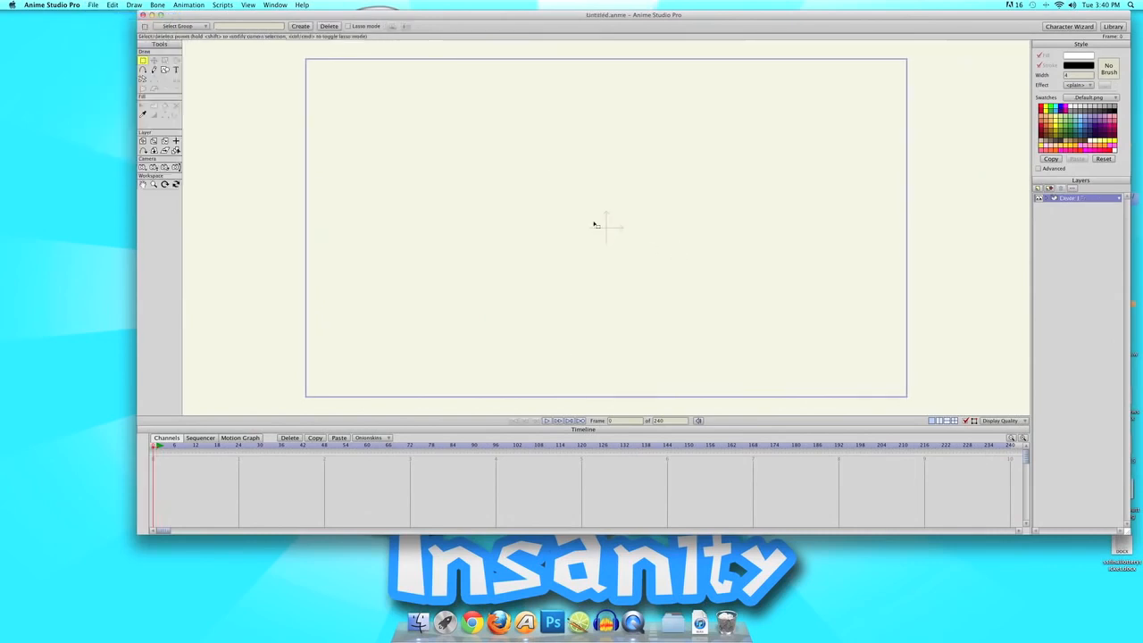
left_click_drag(688, 18, 634, 18)
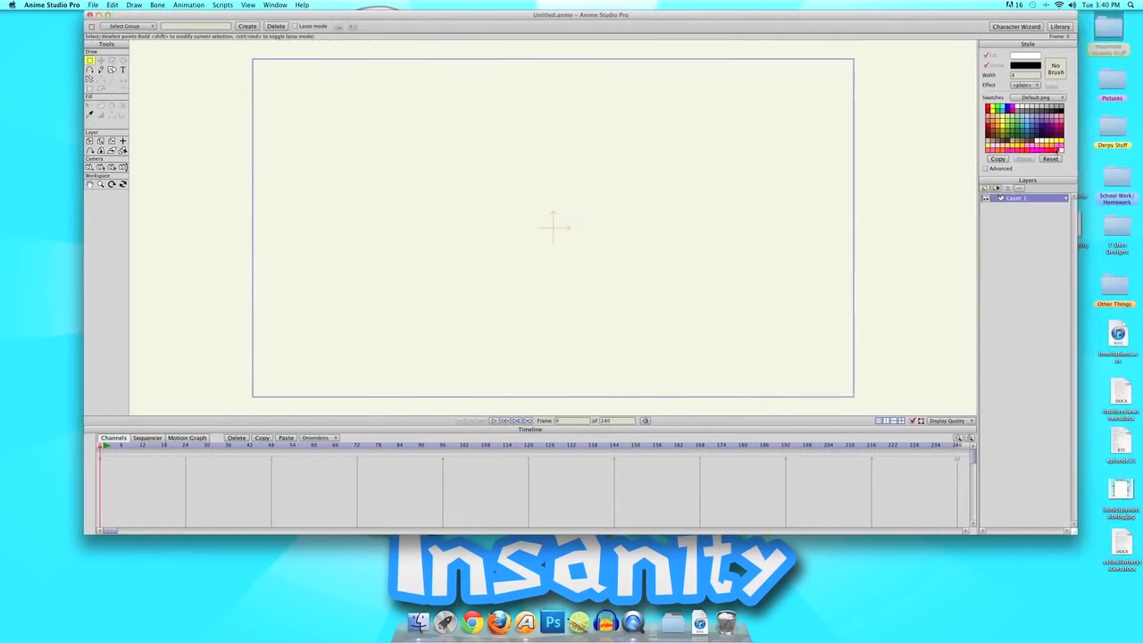
Add a switch layer and delete the default vector layer, Layer 1
left_click(984, 189)
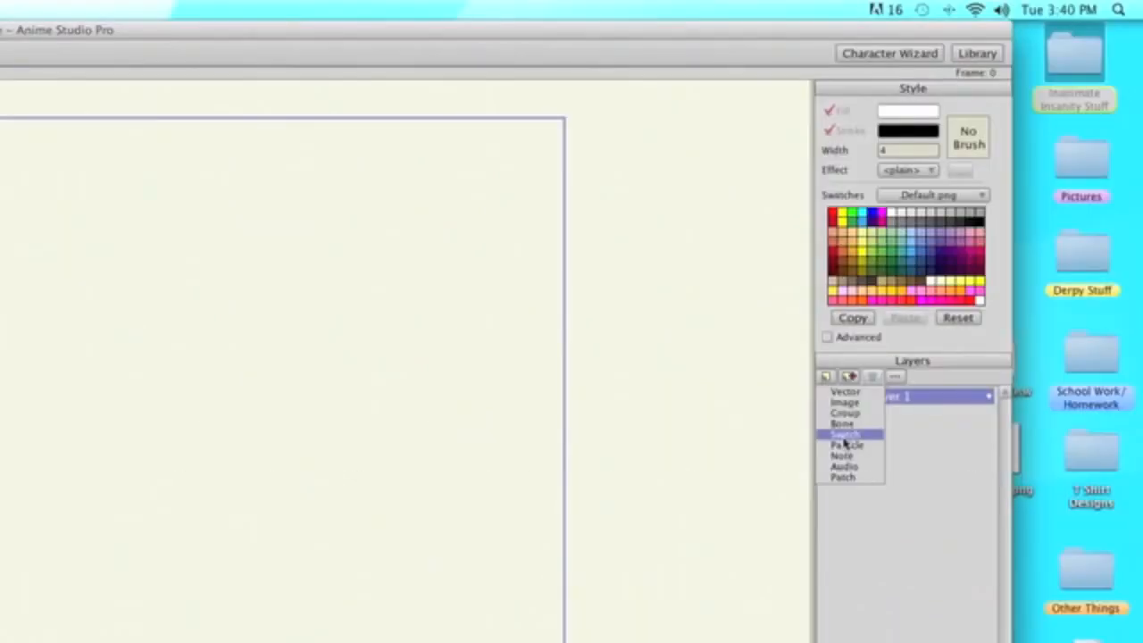
left_click(845, 435)
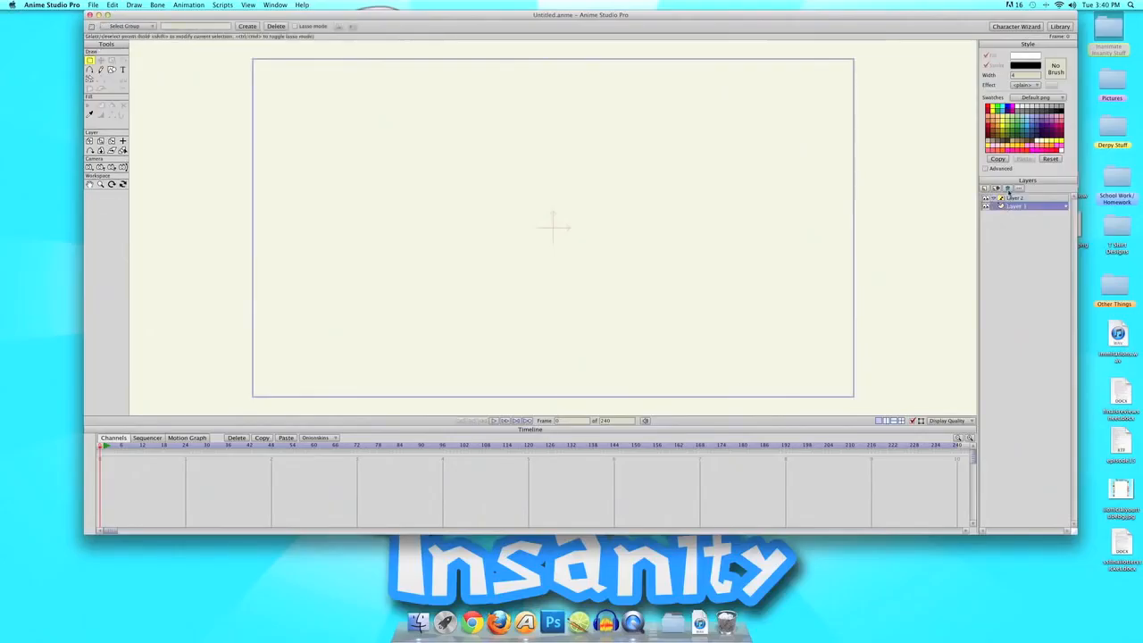
left_click(1008, 189)
left_click(607, 347)
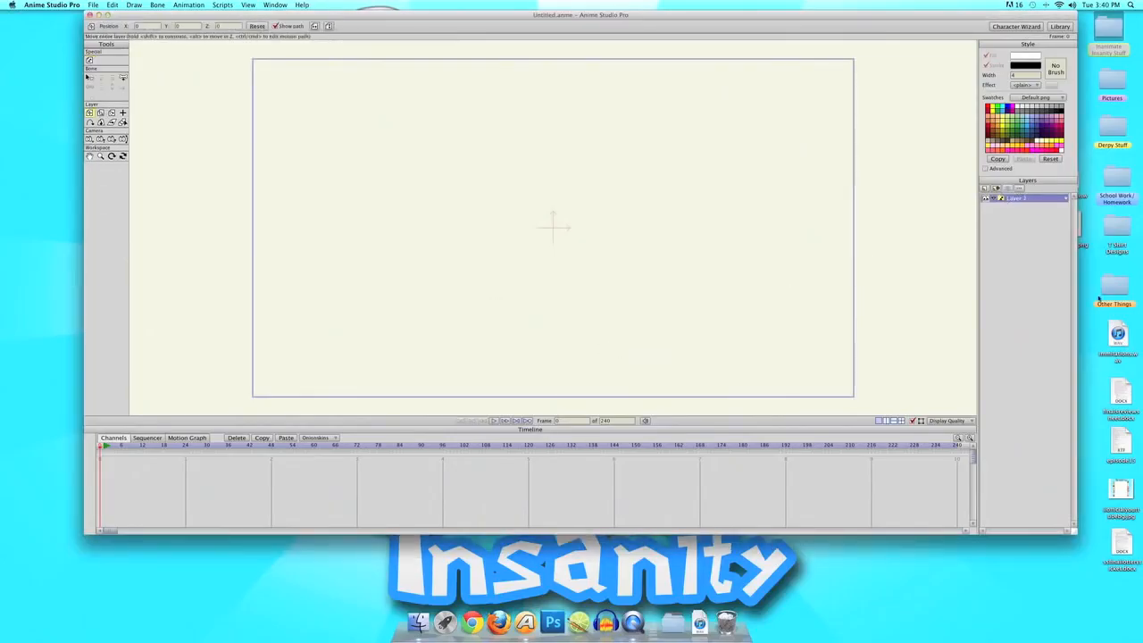
Add an image layer using happymouthclosed.png from the Happy Mouth folder in Inanimate Insanity Stuff
left_click(986, 189)
left_click(992, 201)
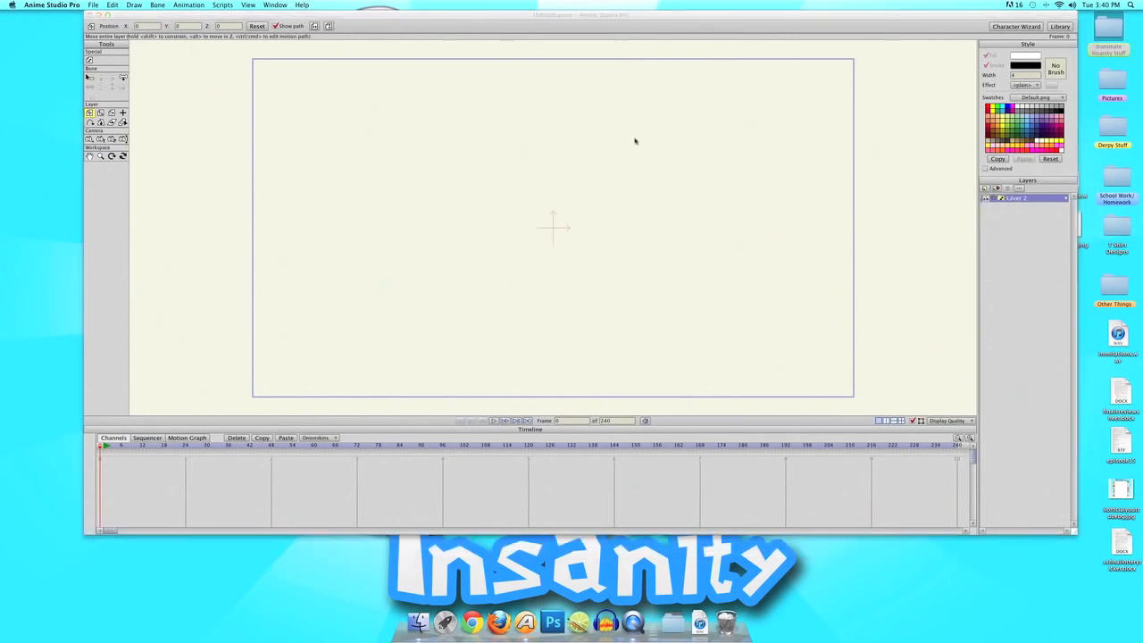
scroll(580, 179, "down", 5)
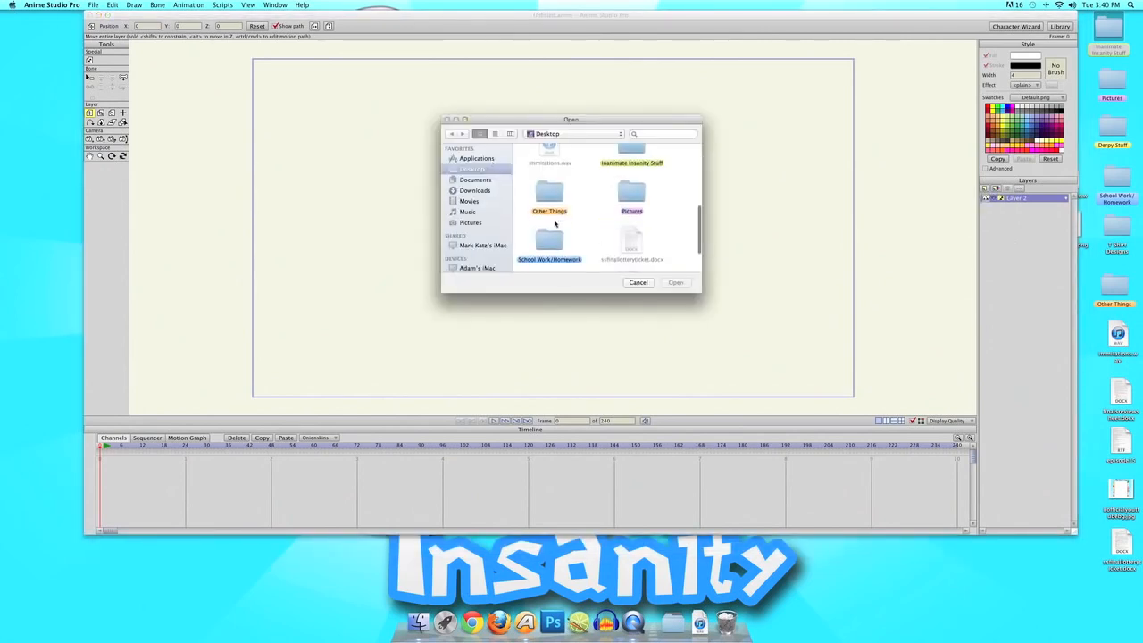
double_click(624, 157)
double_click(642, 165)
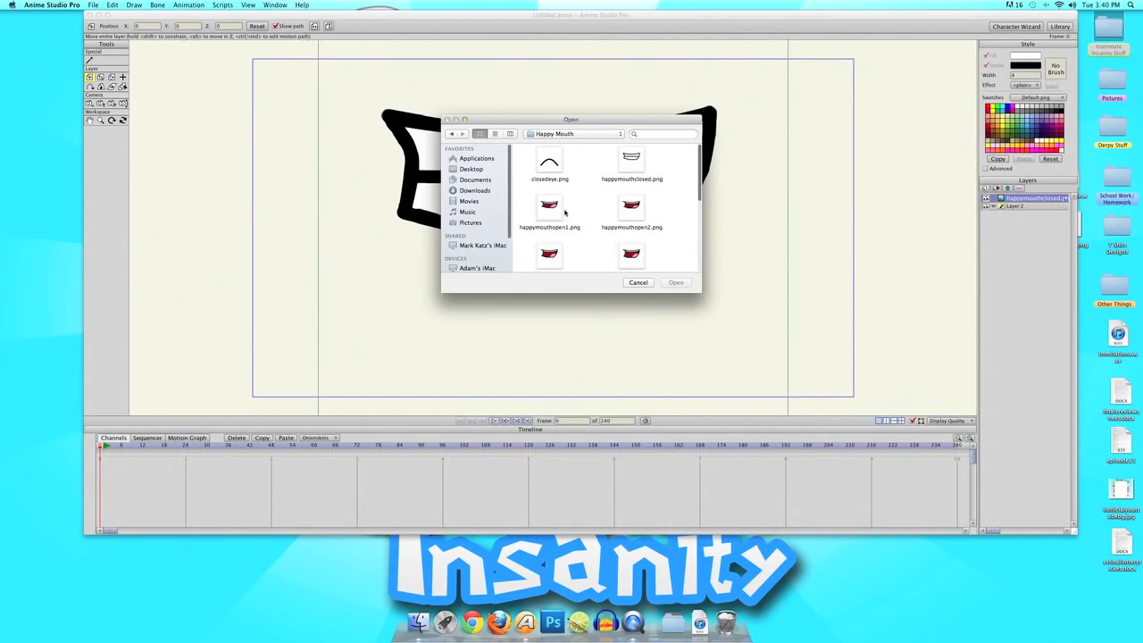
Add happymouthopen1.png to happymouthopen4.png and happynewfmouth.png as separate image layers
left_click(550, 211)
left_click(676, 283)
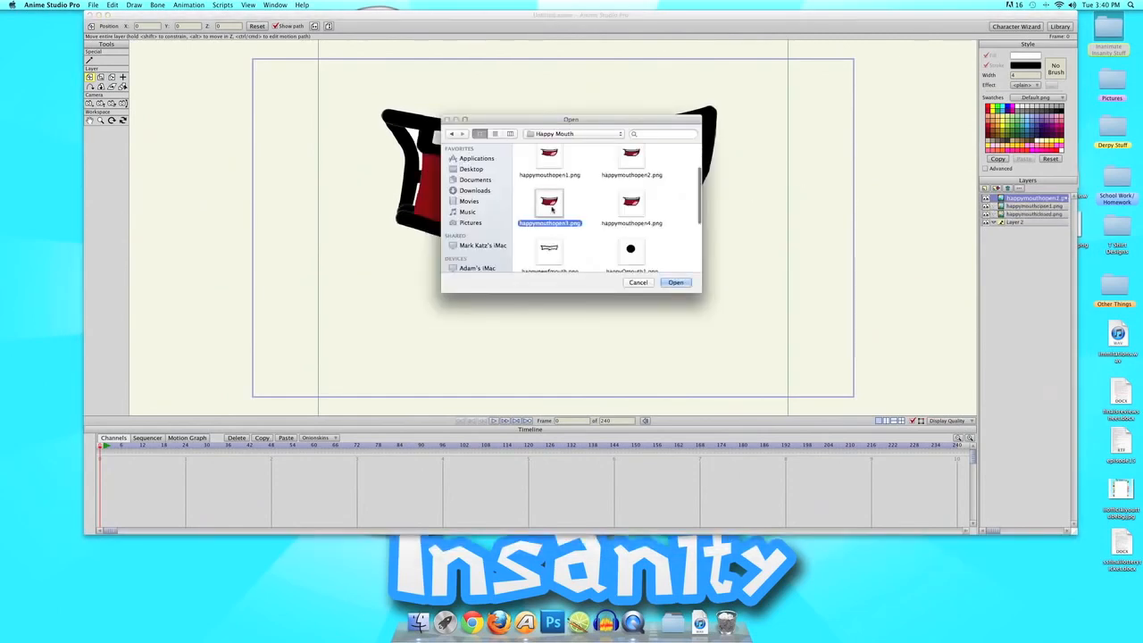
double_click(552, 210)
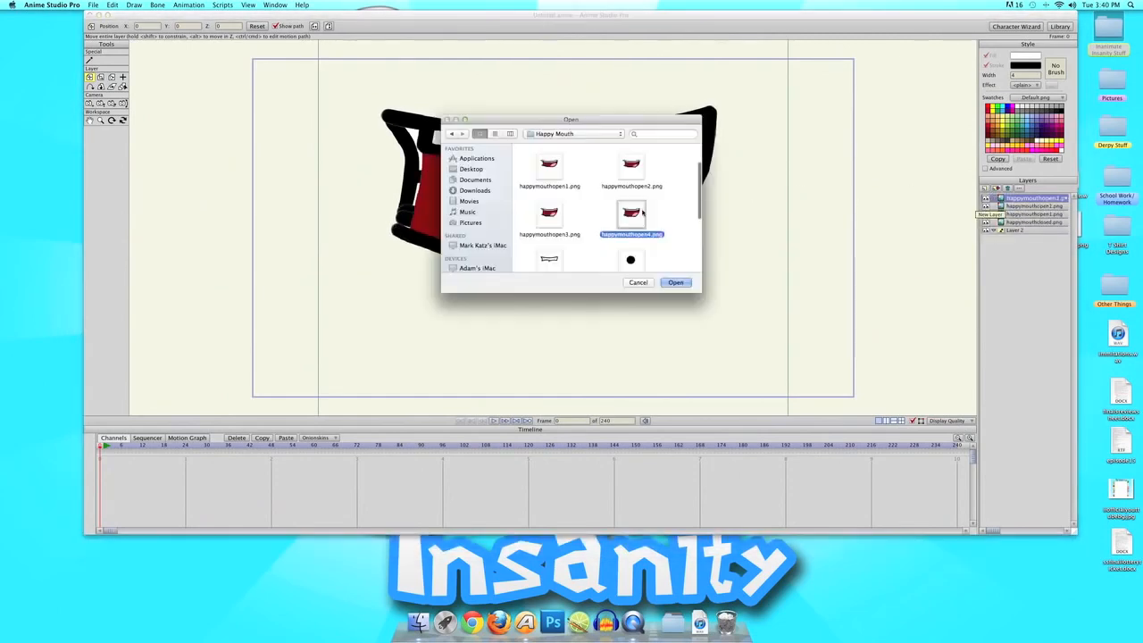
double_click(632, 214)
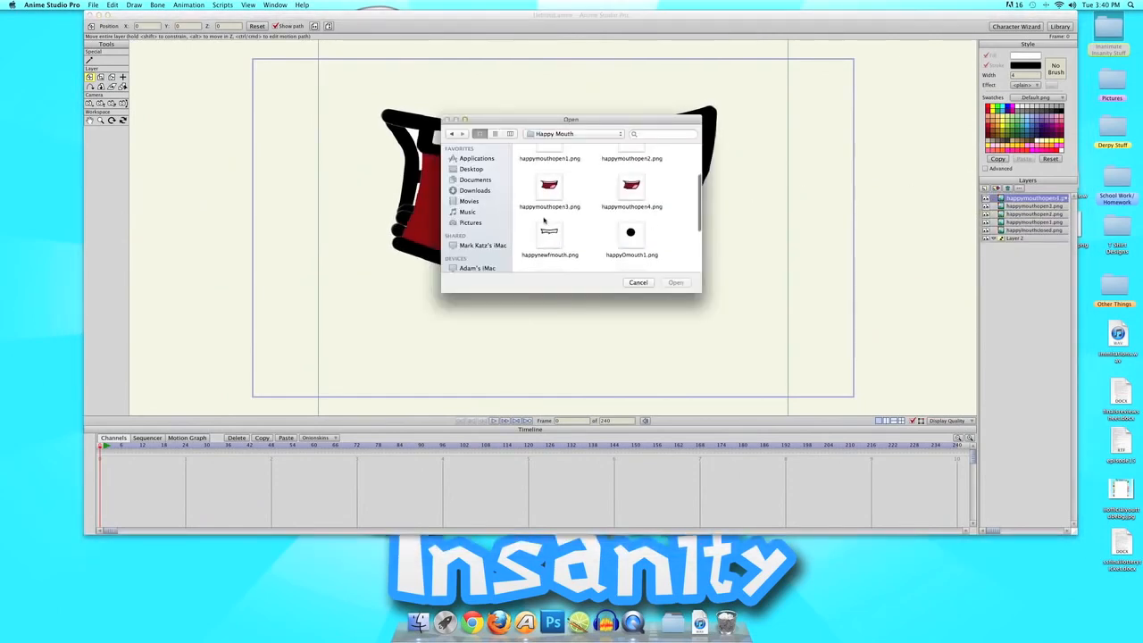
double_click(549, 232)
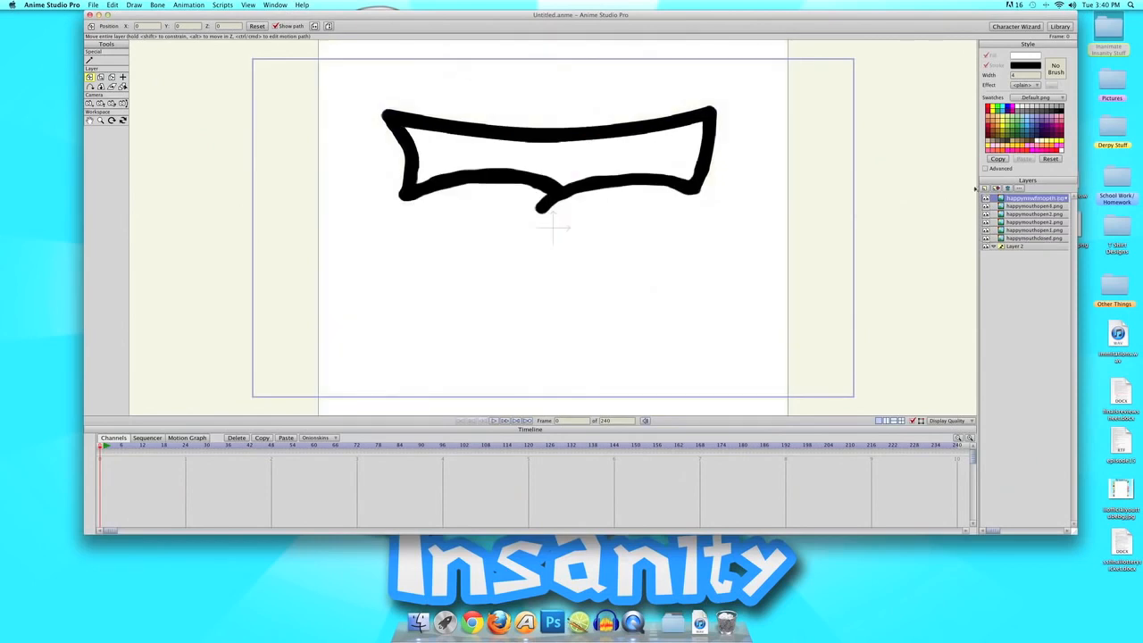
Mask out the white background of the happynewfmouth image, and add the happyOmouth1, happyomouth2 and happyomouth3 images as layers
left_click(83, 61)
left_click(90, 61)
left_click(89, 60)
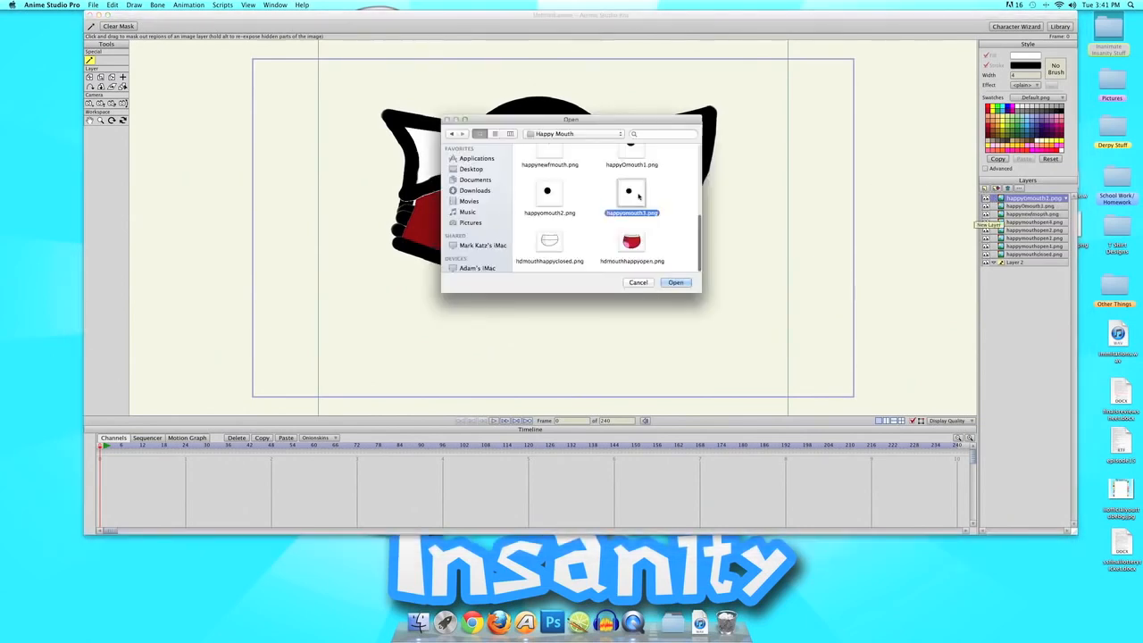
double_click(635, 194)
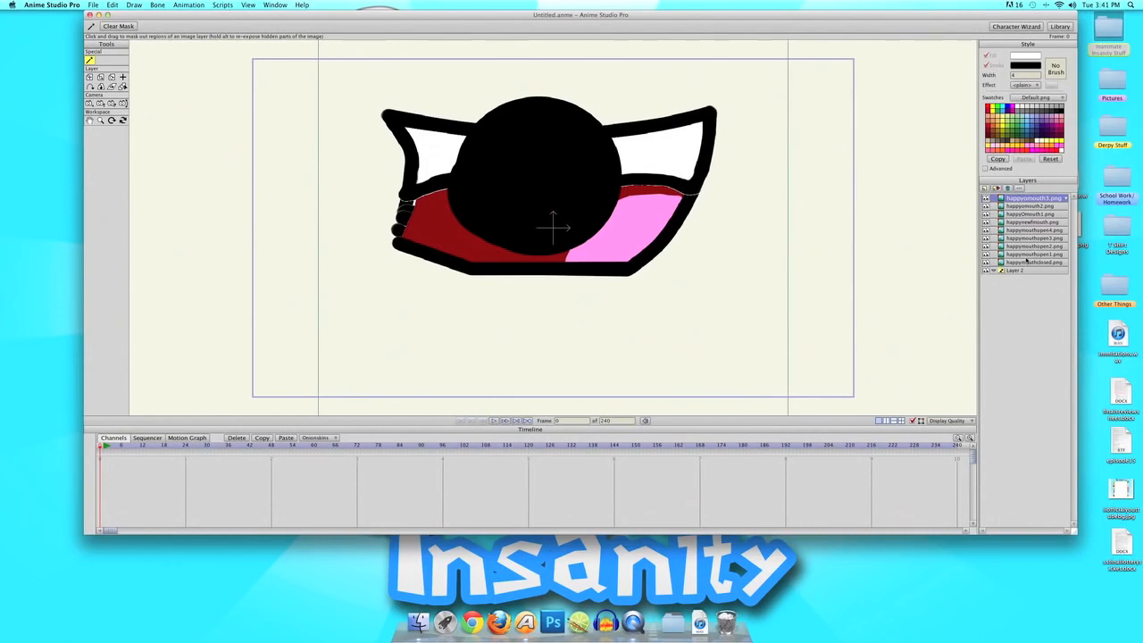
Move all nine mouth image layers into the Layer 2 switch layer and rename that layer Mouth
left_click(1026, 262)
left_click(1030, 199, "shift")
left_click_drag(1018, 200, 1005, 273)
double_click(1020, 197)
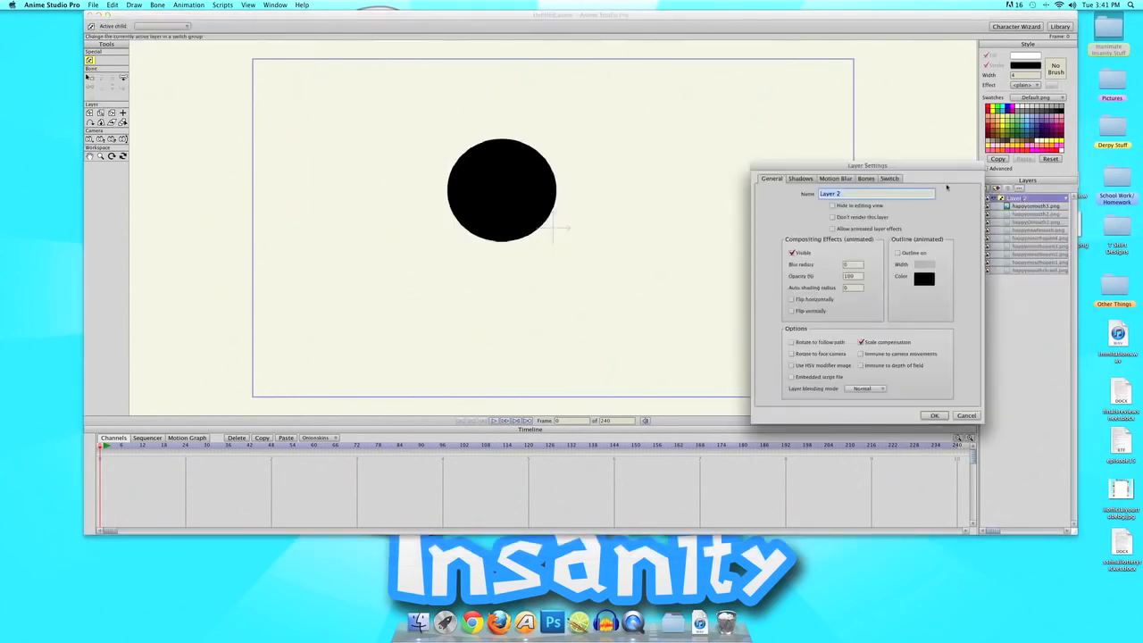
type("Mouth")
left_click(945, 417)
Look through the mouth images inside the Mouth switch layer one by one
left_click(1024, 207)
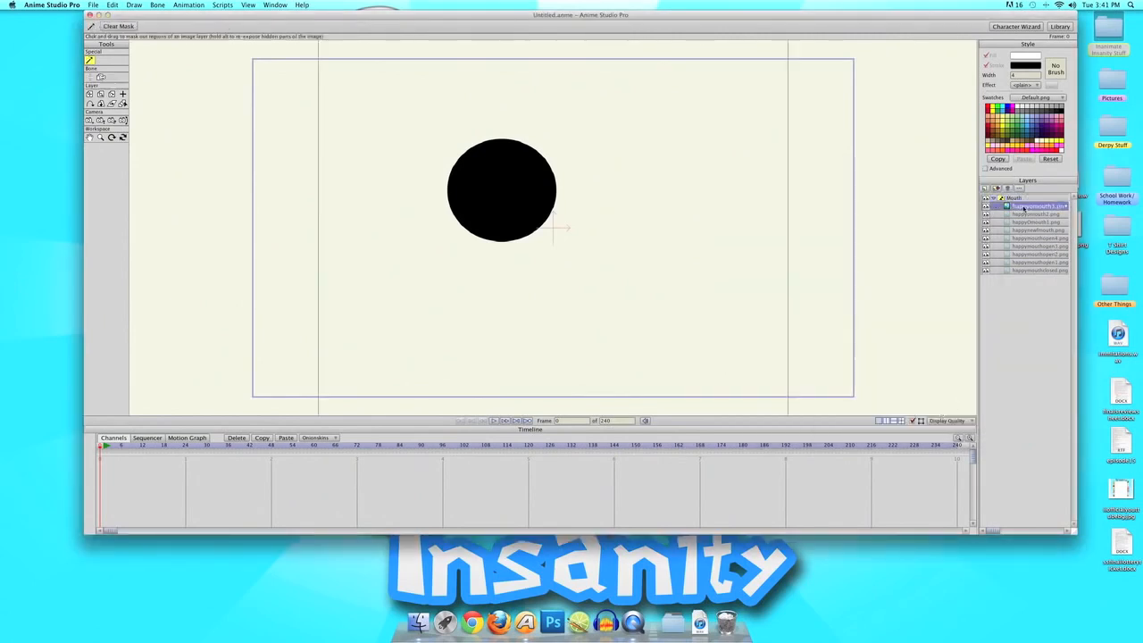
left_click(1011, 199)
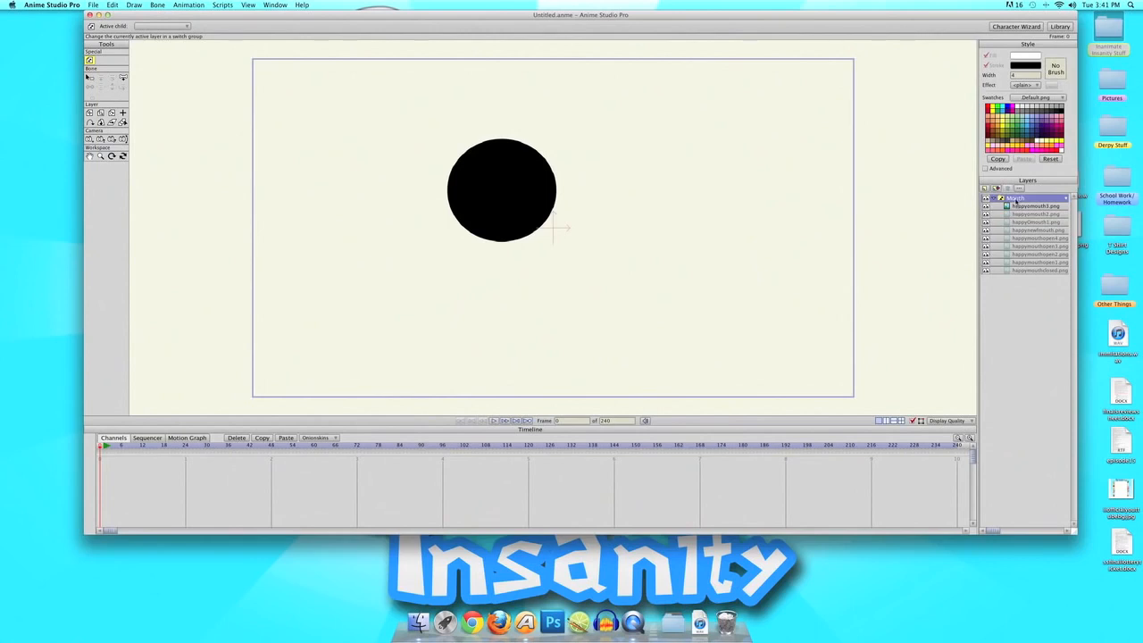
left_click(1018, 208)
left_click(1020, 216)
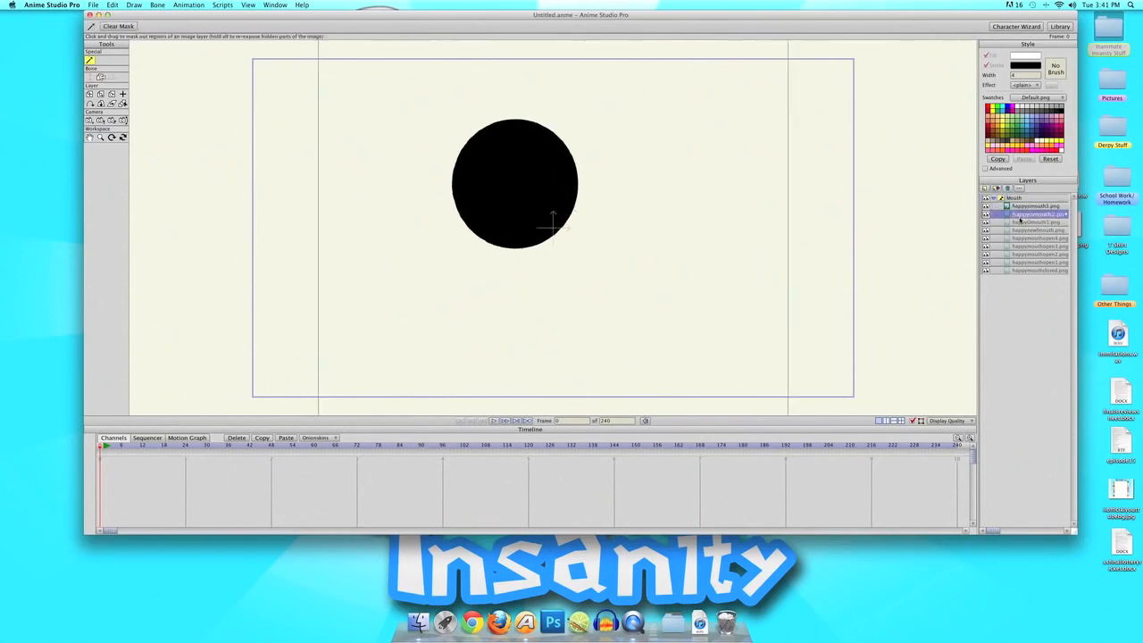
left_click(1020, 222)
left_click(1020, 230)
left_click(1020, 238)
left_click(1019, 246)
left_click(1018, 254)
left_click(1019, 271)
left_click(1018, 263)
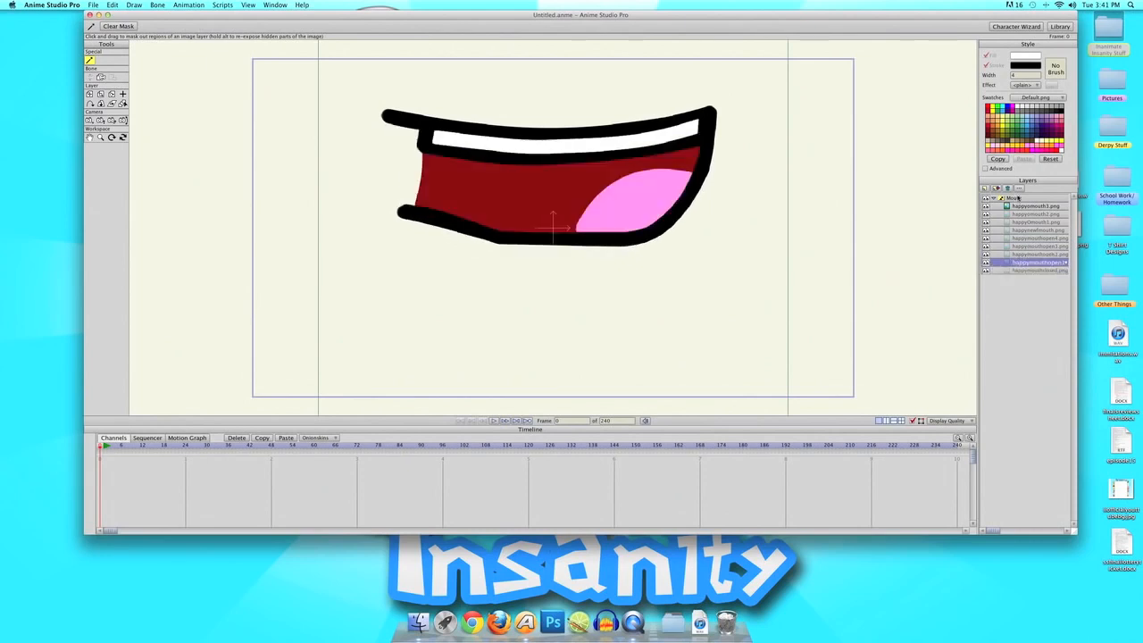
Make happymouthclosed.png the active child of the Mouth switch layer
left_click(1018, 198)
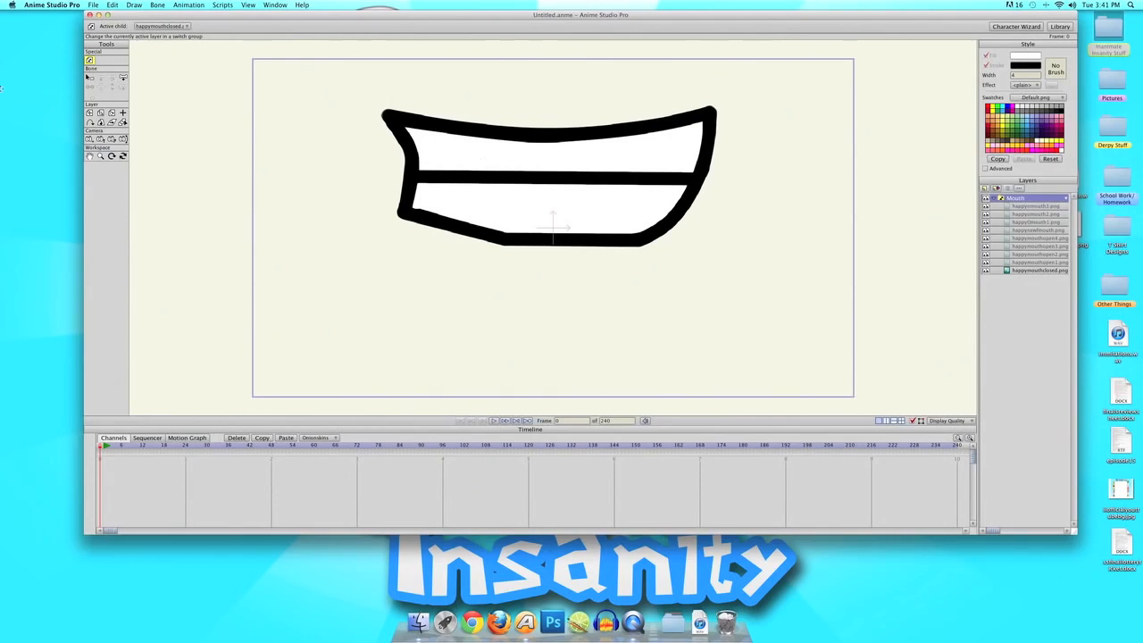
left_click(21, 179)
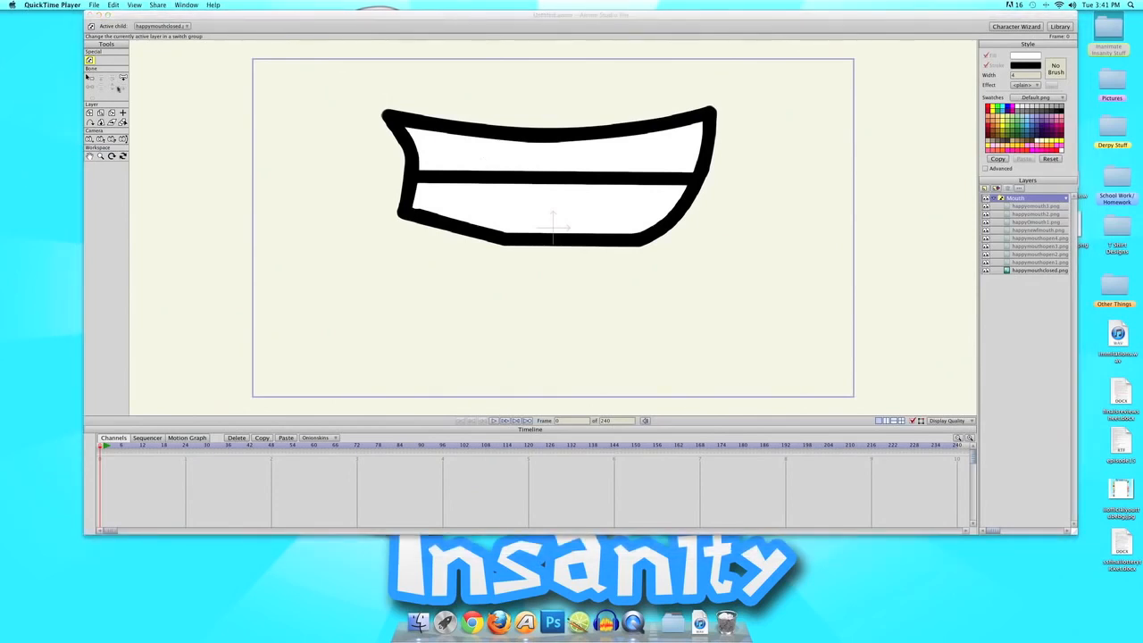
left_click(146, 41)
Scale the whole Mouth layer down to about 0.27 and move it to about X -0.10, Y -0.06
left_click(101, 114)
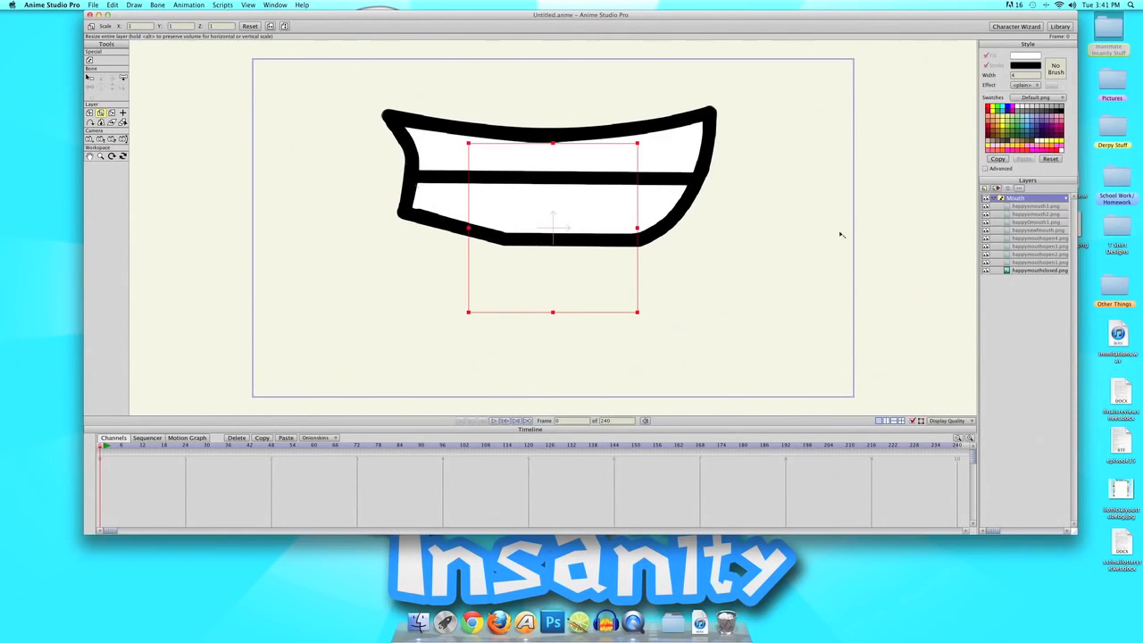
left_click(992, 200)
left_click_drag(737, 142, 594, 204)
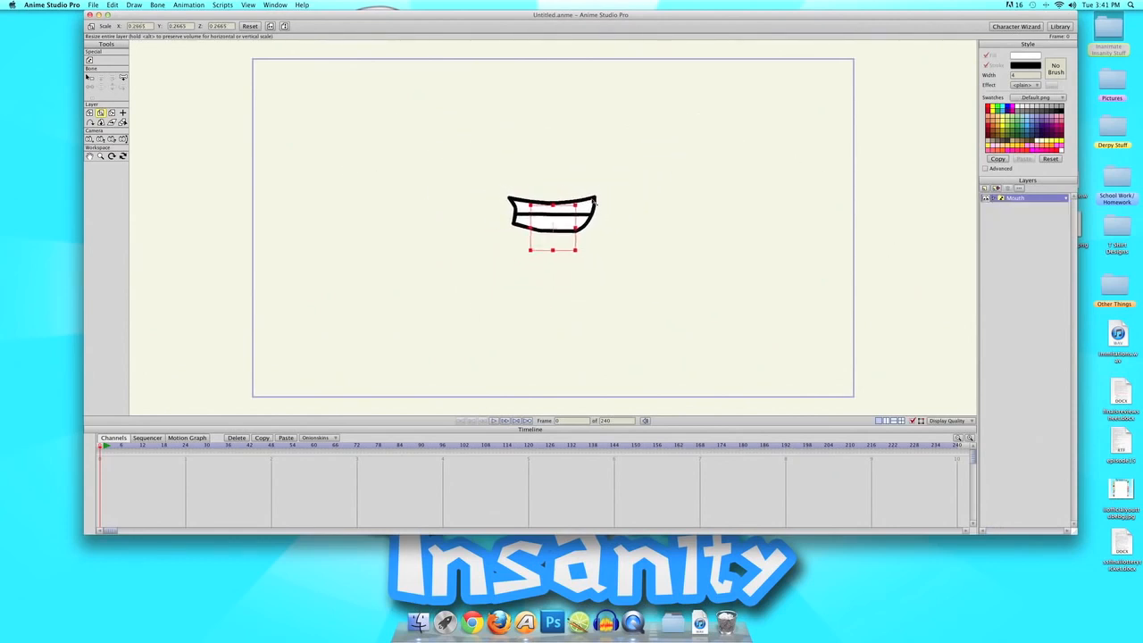
left_click(89, 113)
left_click_drag(451, 180, 435, 193)
left_click_drag(605, 310, 606, 301)
Add an image layer using Paintbrush.png from the Character Bodies folder in Inanimate Insanity Stuff
left_click(986, 190)
left_click(988, 201)
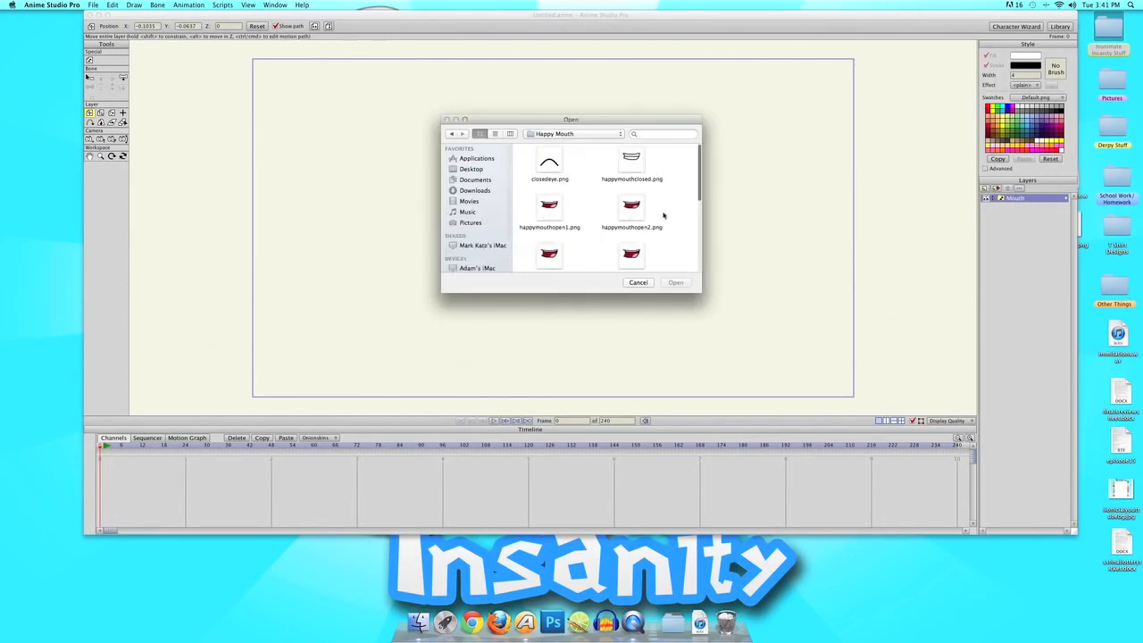
left_click(471, 169)
scroll(589, 222, "down", 5)
double_click(631, 166)
scroll(625, 188, "up", 5)
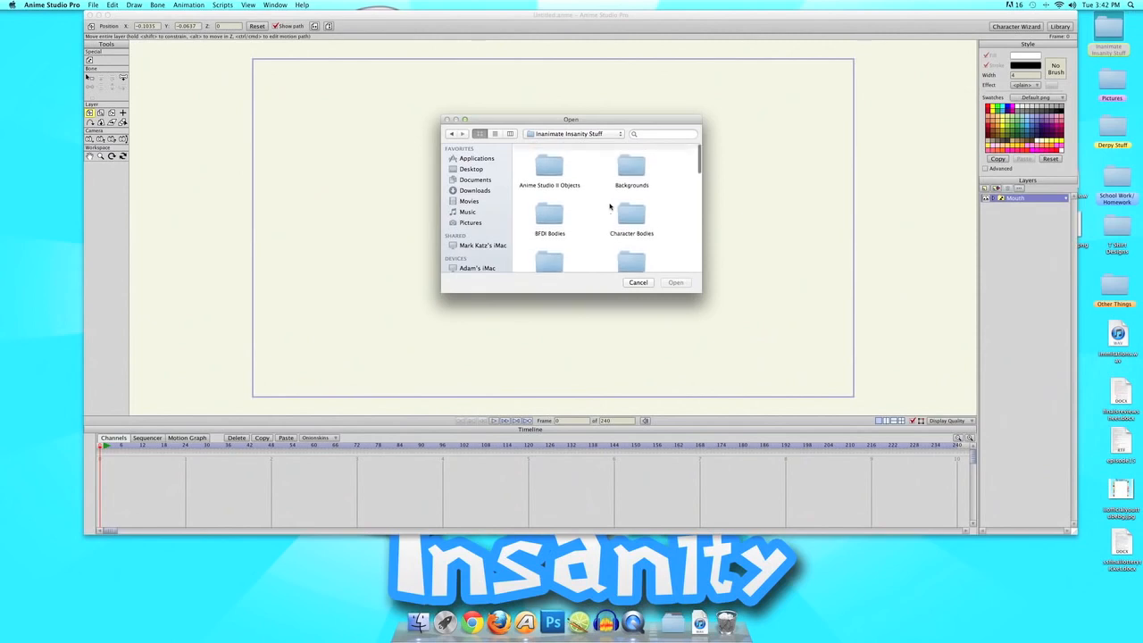
scroll(609, 207, "down", 2)
double_click(633, 175)
scroll(604, 228, "down", 4)
scroll(595, 225, "down", 6)
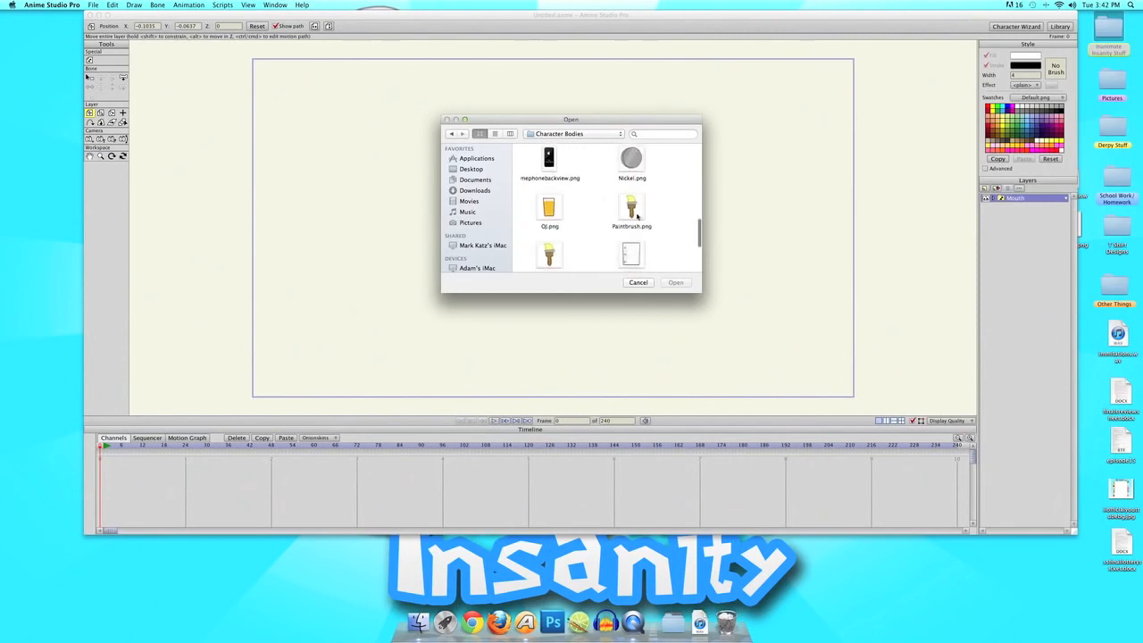
double_click(630, 215)
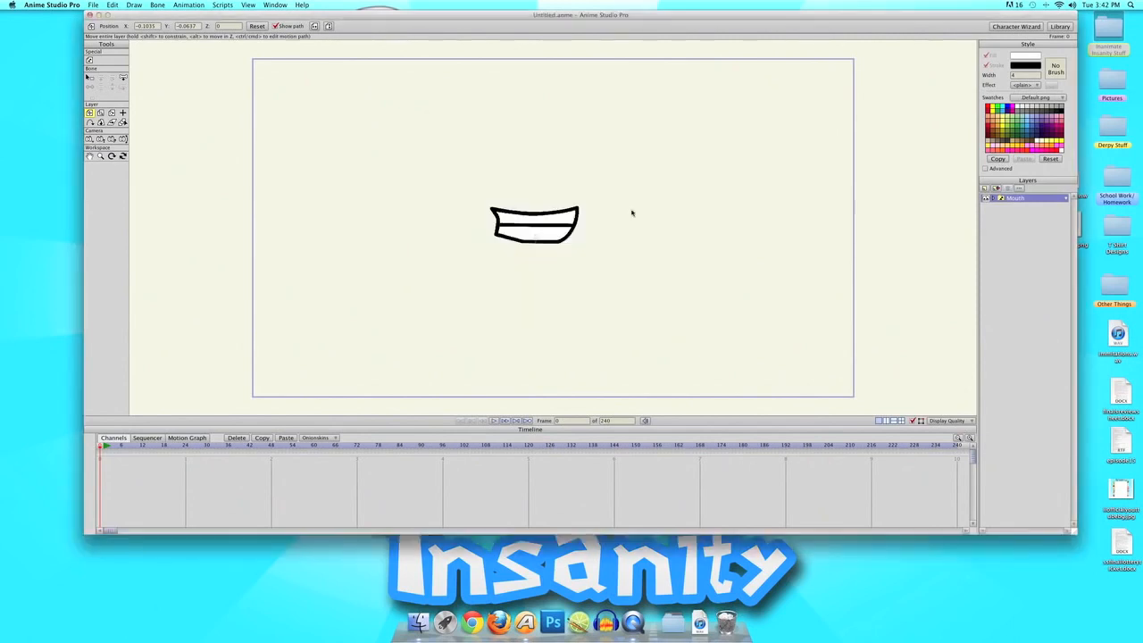
Scale the Paintbrush.png layer down to fit inside the frame and position it at about Y 0.07
left_click(100, 78)
mouse_move(365, 107)
left_mouse_down()
mouse_move(423, 140)
mouse_move(393, 135)
left_mouse_up()
left_click(89, 78)
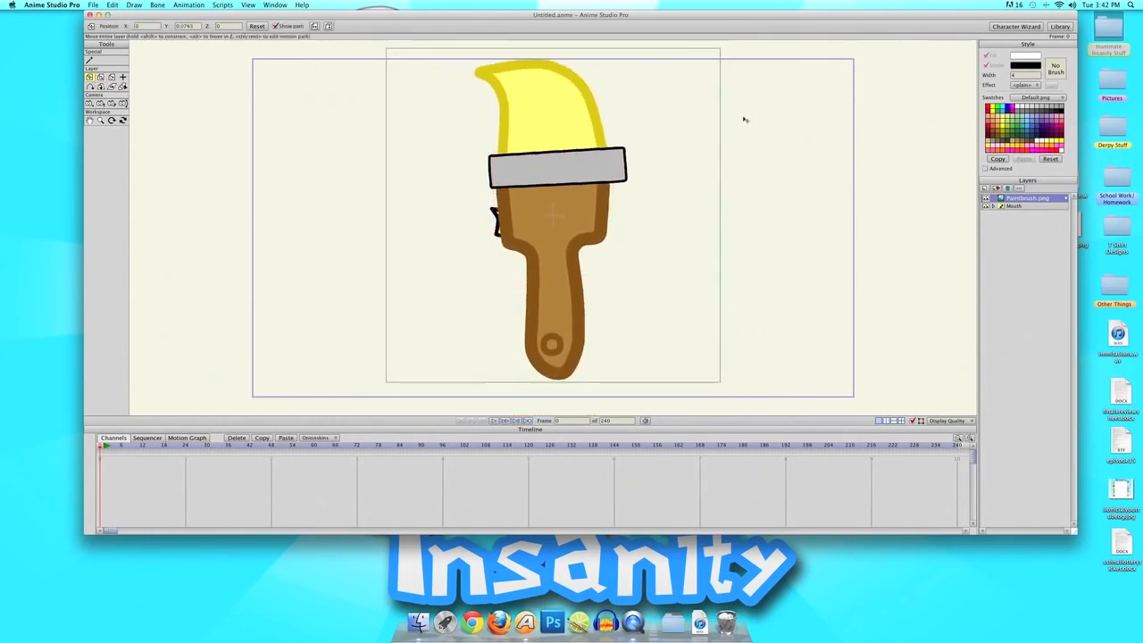
Place the Mouth layer above Paintbrush.png and fit it, flipped horizontally and scaled down, onto the upper part of the brush handle
left_click(1014, 207)
left_click_drag(1014, 206, 1020, 197)
left_click_drag(505, 229, 582, 258)
key("s")
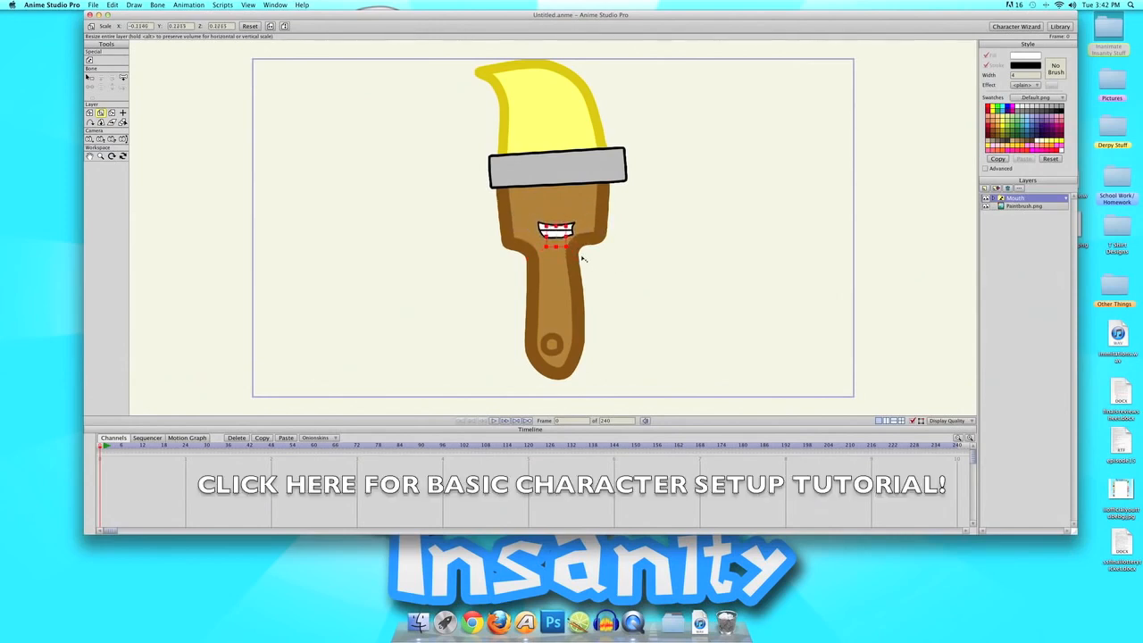
left_click(89, 113)
mouse_move(492, 229)
left_mouse_down()
mouse_move(507, 222)
mouse_move(482, 222)
mouse_move(492, 208)
left_mouse_up()
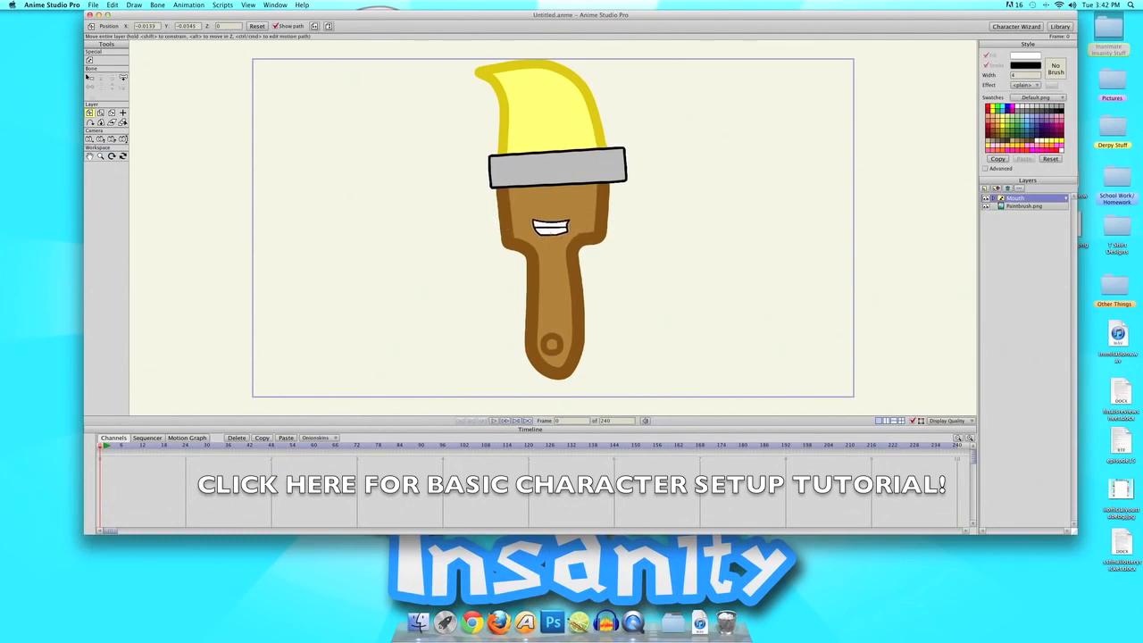
Import the eye switch layer, Layer 12, from EyeCollection.anme in the Anime Studio II Objects folder and collapse it
left_click(93, 4)
mouse_move(133, 99)
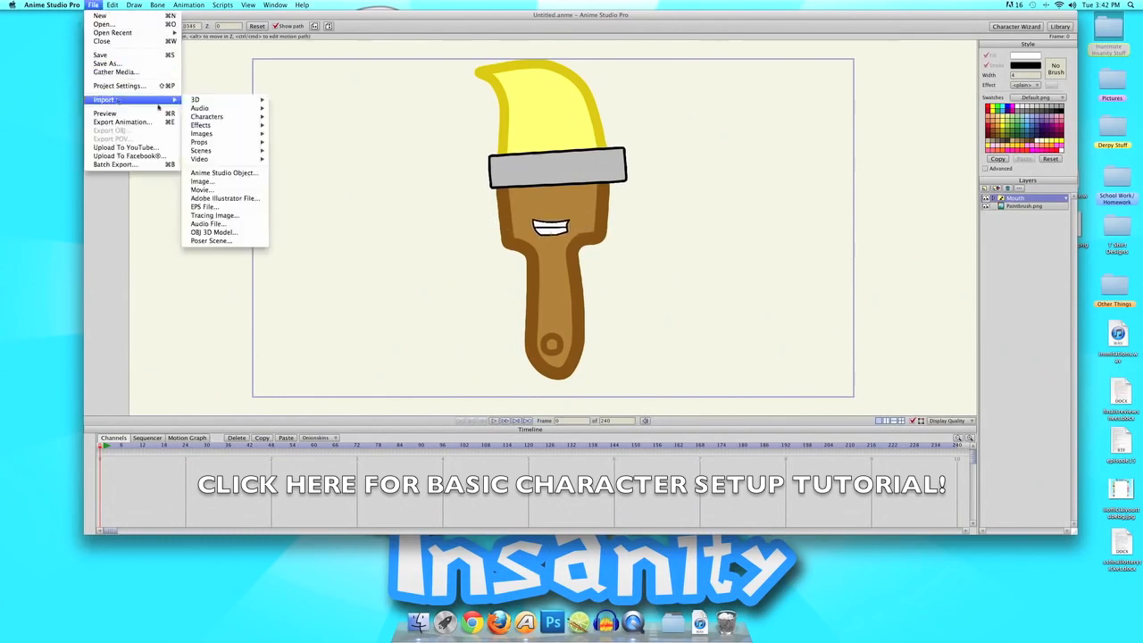
left_click(236, 175)
left_click(450, 133)
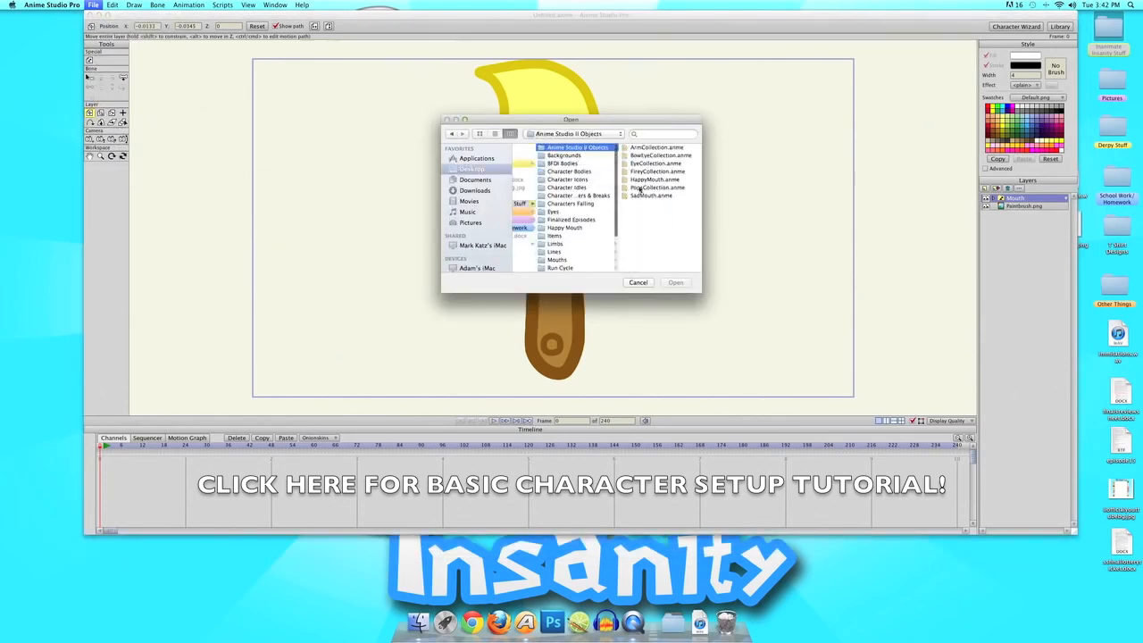
left_click(646, 164)
double_click(646, 164)
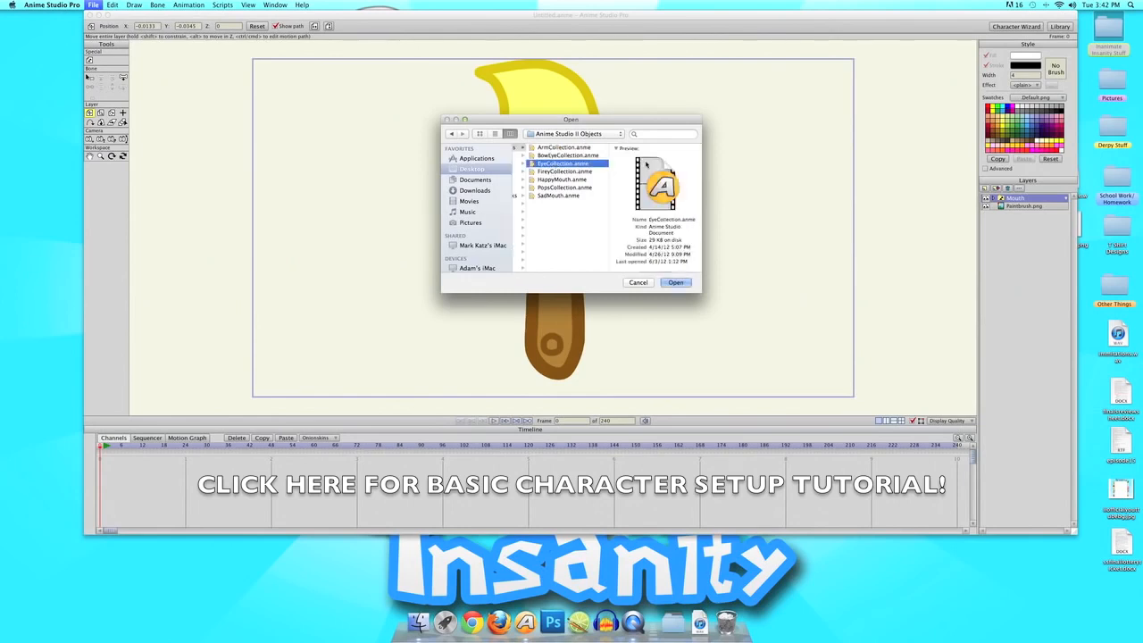
left_click(621, 391)
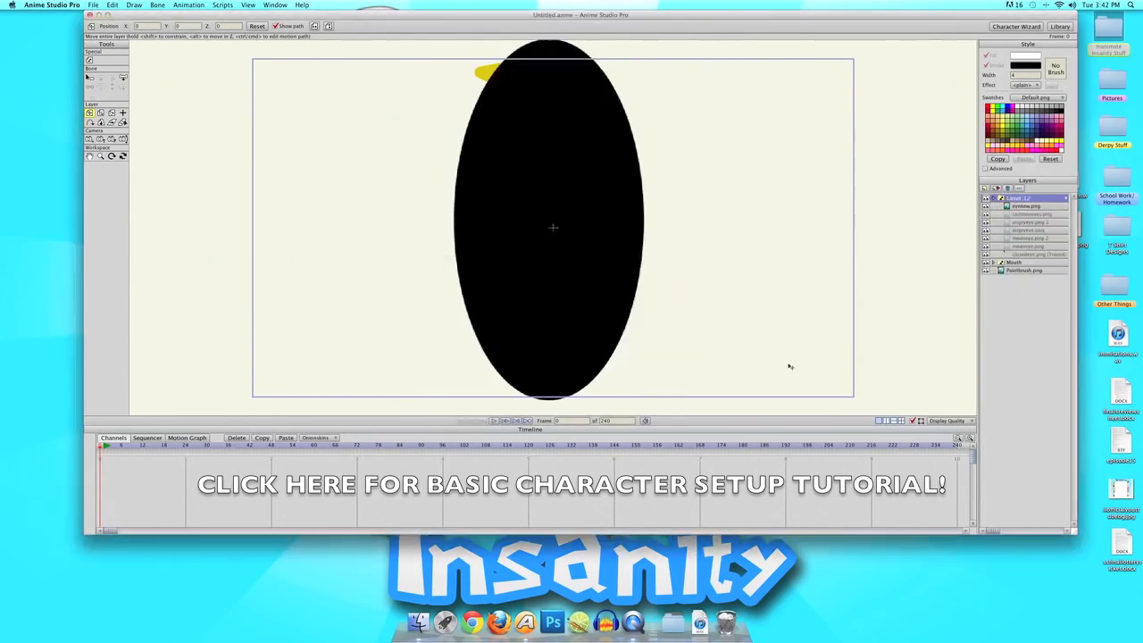
left_click(994, 198)
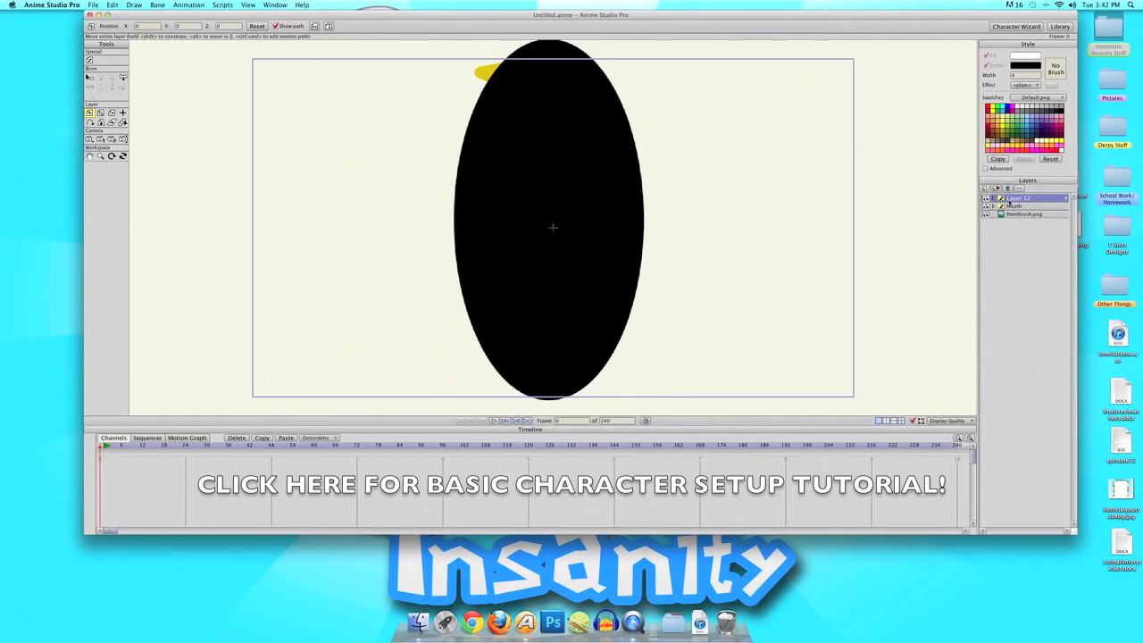
Shrink the imported eye layer and place it on the brush handle just above the mouth
left_click(101, 113)
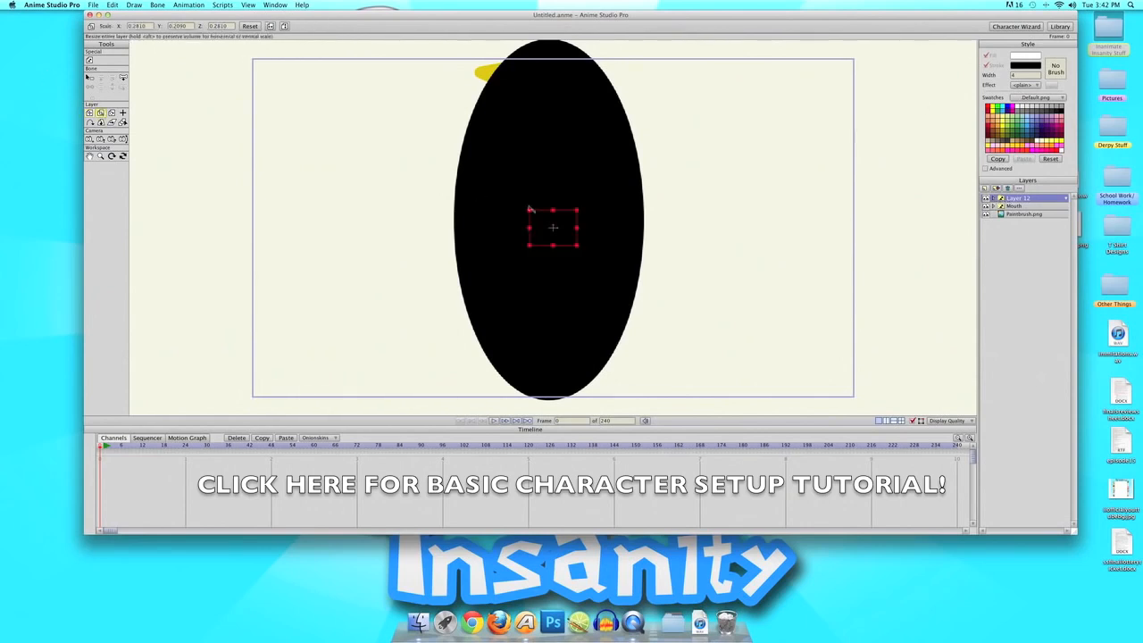
left_click_drag(553, 208, 571, 241)
left_click_drag(594, 267, 593, 261)
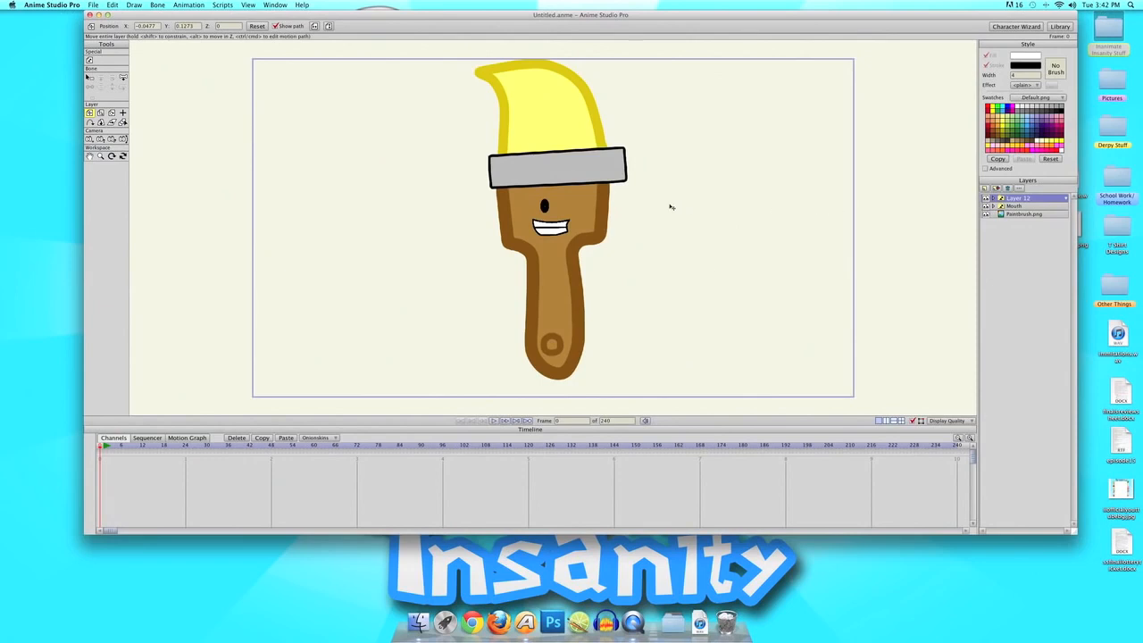
Fine-tune the eye layer's size and position above the end of the mouth
scroll(671, 207, "up", 3)
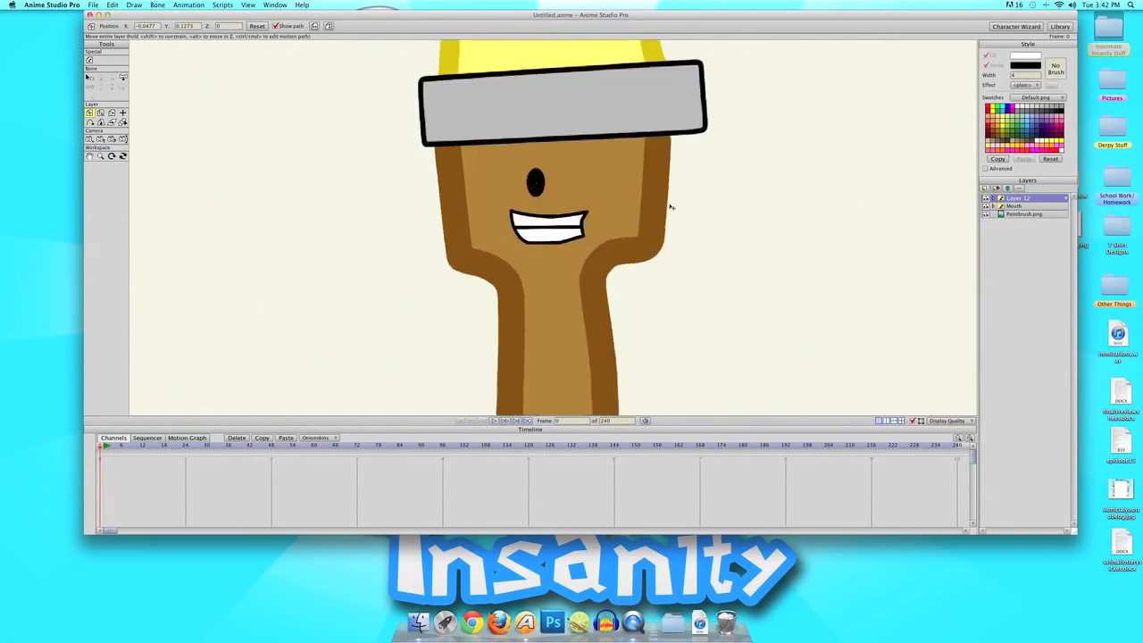
left_click(101, 114)
scroll(517, 190, "up", 2)
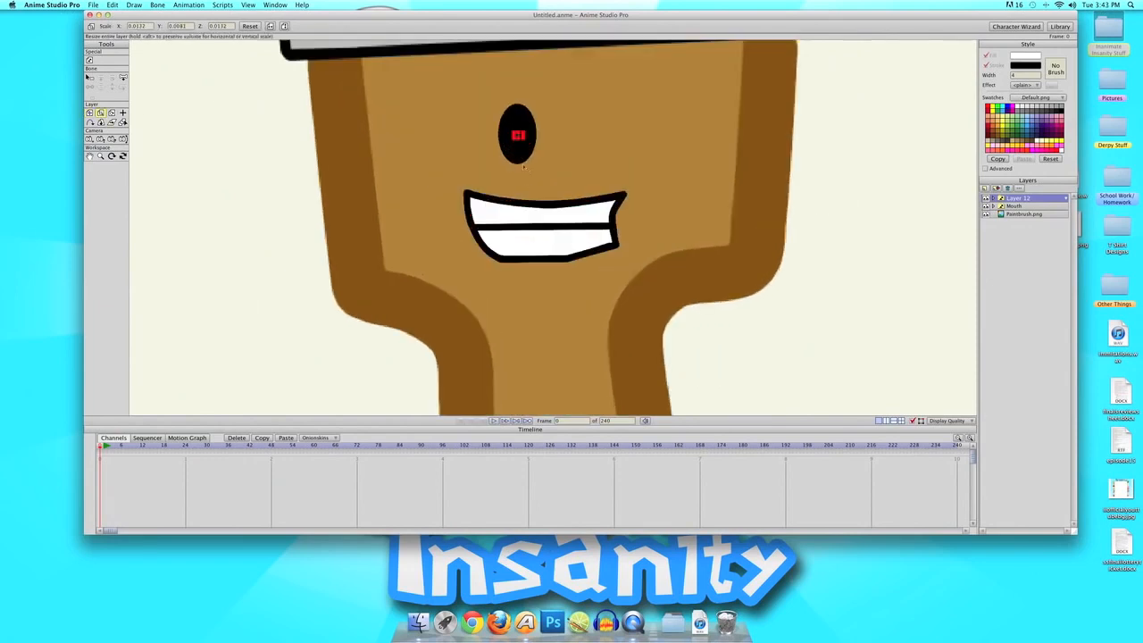
scroll(519, 140, "up", 3)
left_click_drag(497, 72, 498, 70)
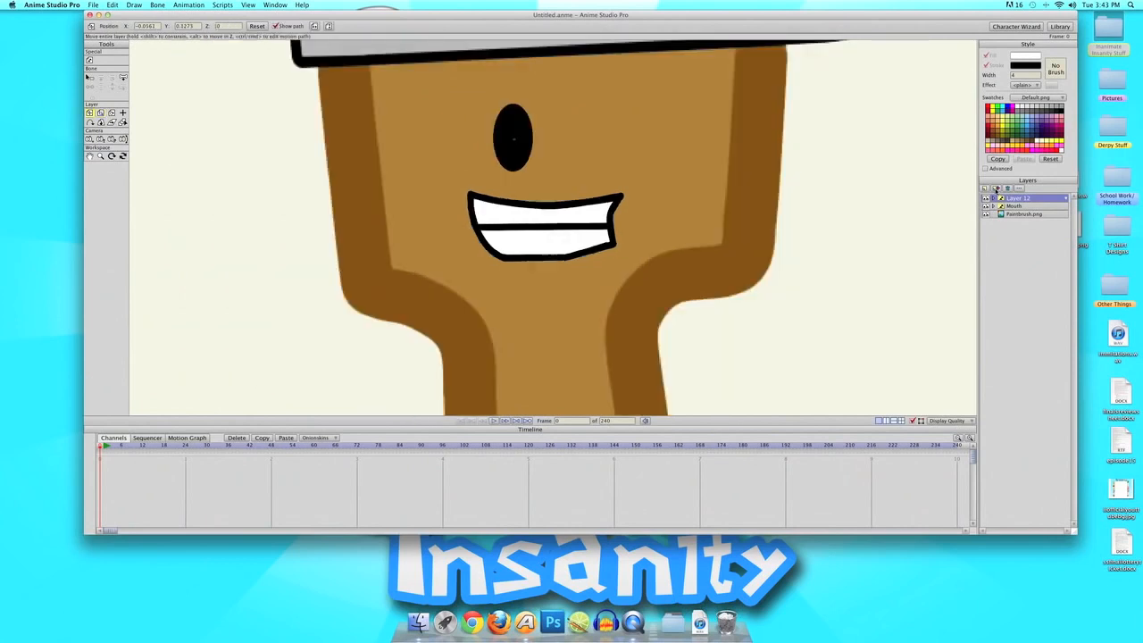
Duplicate the eye layer, place the copy beside it as the second eye, and adjust the mouth's position beneath them
left_click(996, 189)
left_click_drag(690, 190, 825, 189)
scroll(824, 189, "down", 3)
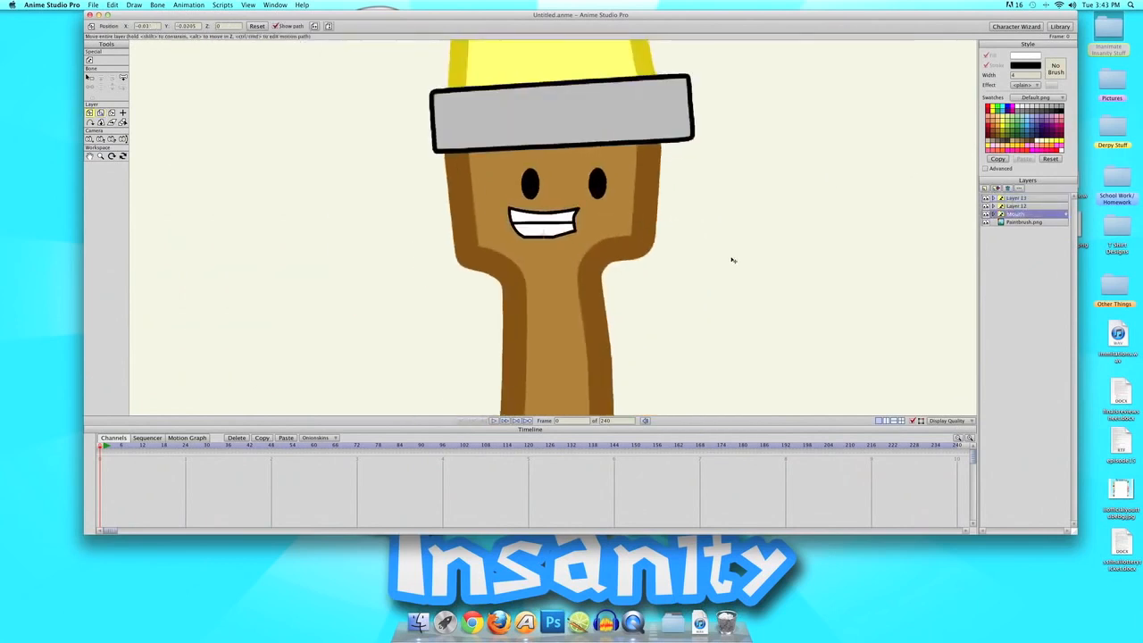
scroll(732, 259, "down", 5)
scroll(733, 260, "up", 3)
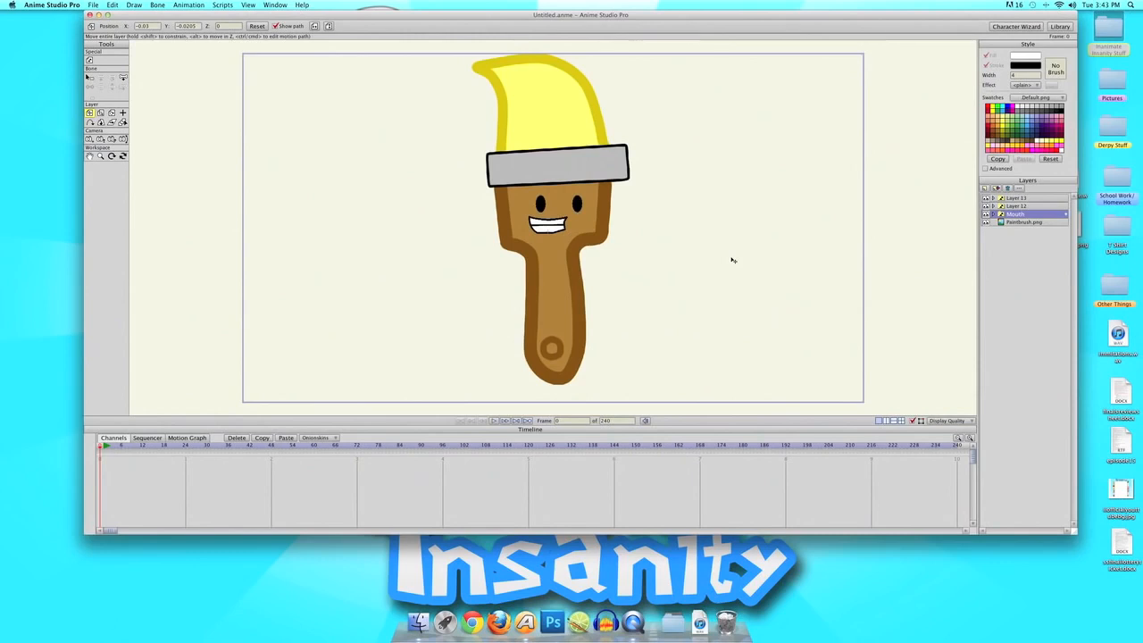
Select both eye layers and the Mouth layer together and scale them down slightly
left_click(1022, 198, "shift")
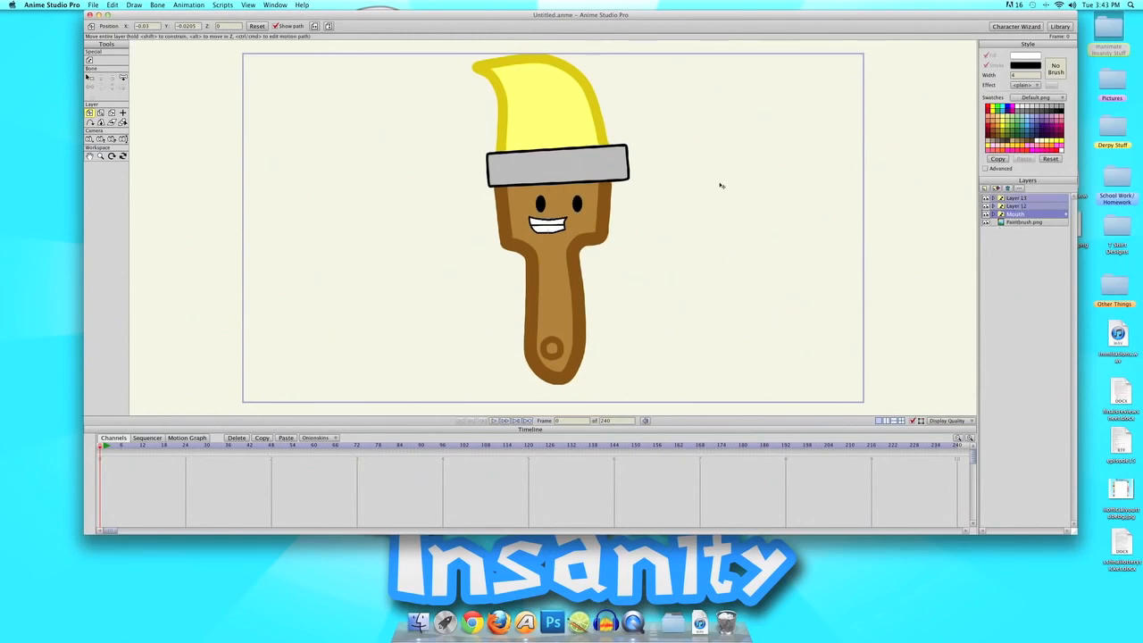
left_click(100, 113)
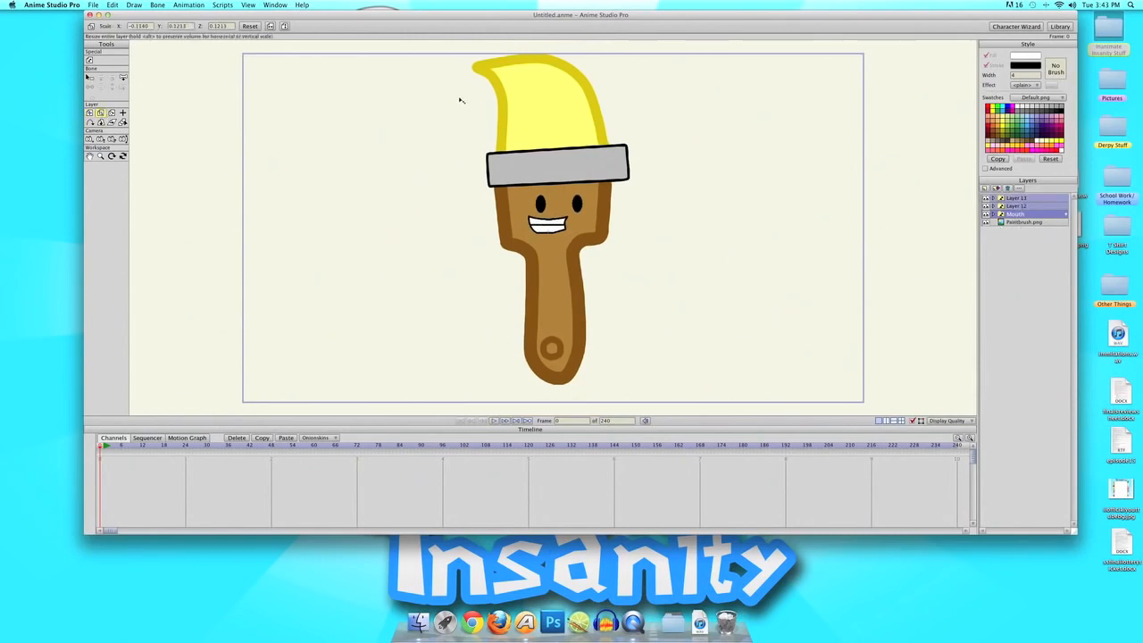
left_click_drag(457, 98, 464, 106)
scroll(485, 187, "down", 5)
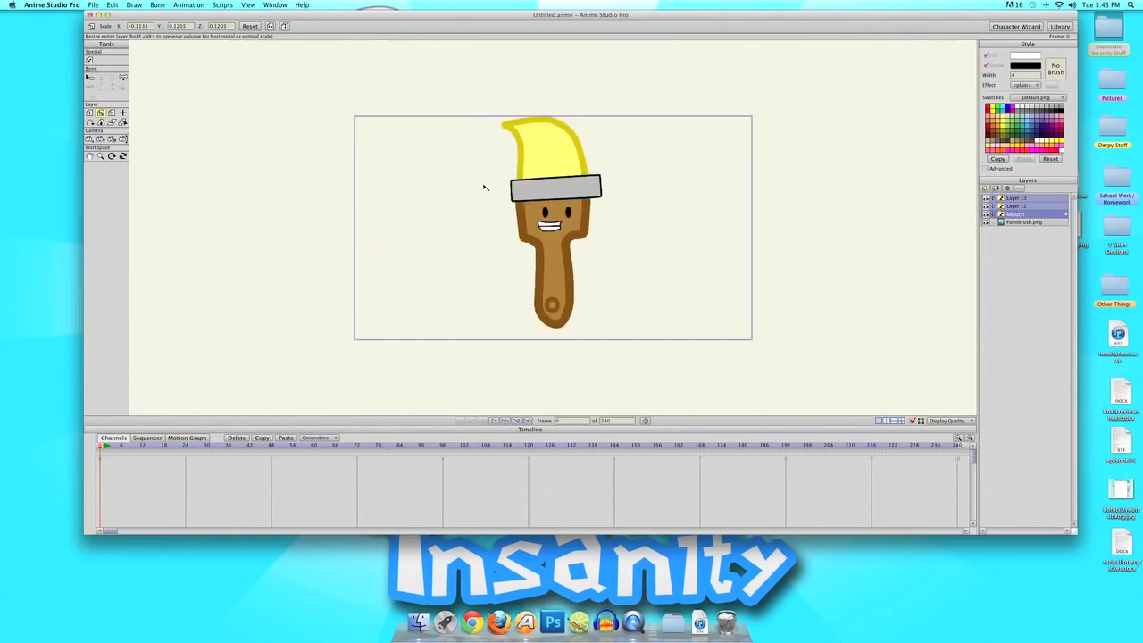
scroll(485, 187, "up", 3)
scroll(485, 187, "up", 2)
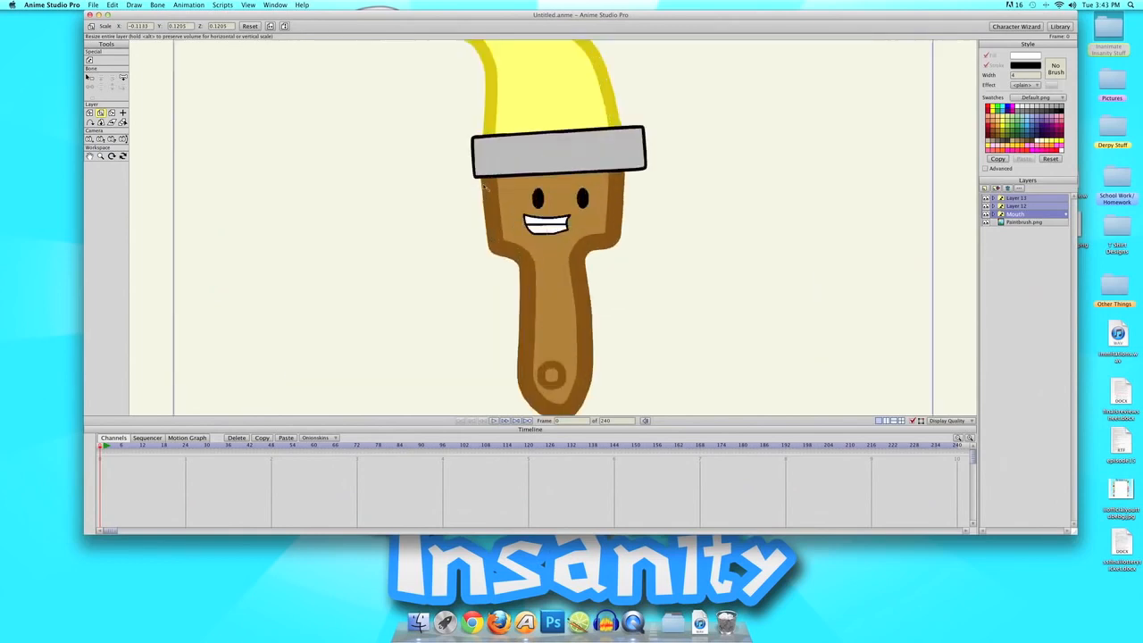
Scale the Paintbrush.png layer down to about 0.68 and select the second eye layer, Layer 13
left_click(1022, 223)
scroll(393, 155, "down", 1)
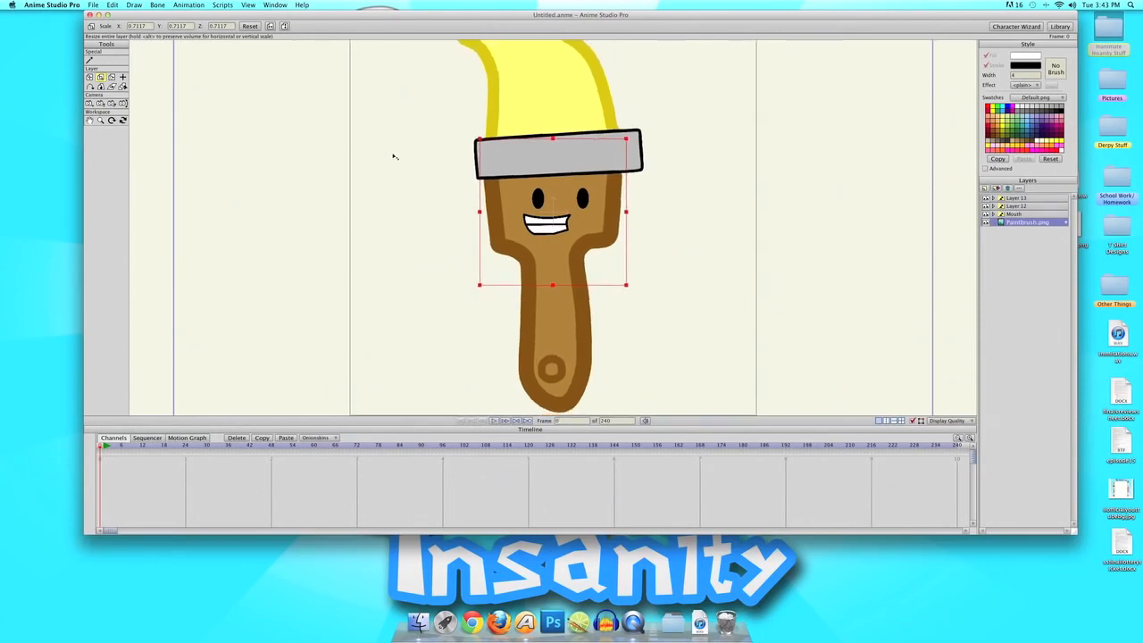
scroll(393, 156, "down", 3)
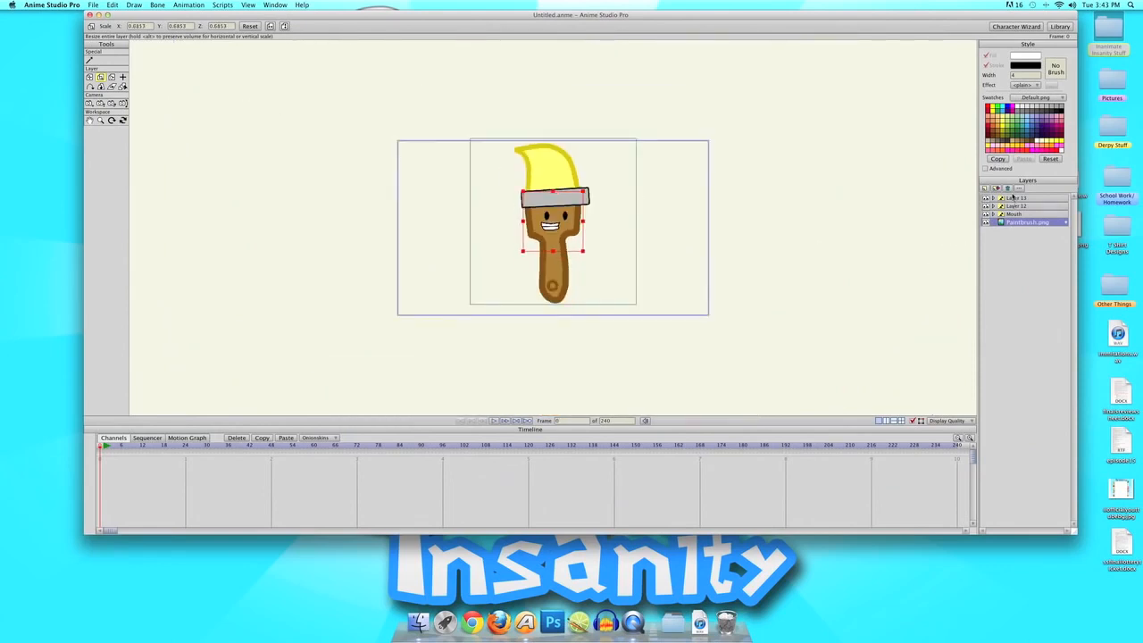
left_click(1015, 198)
scroll(554, 277, "up", 3)
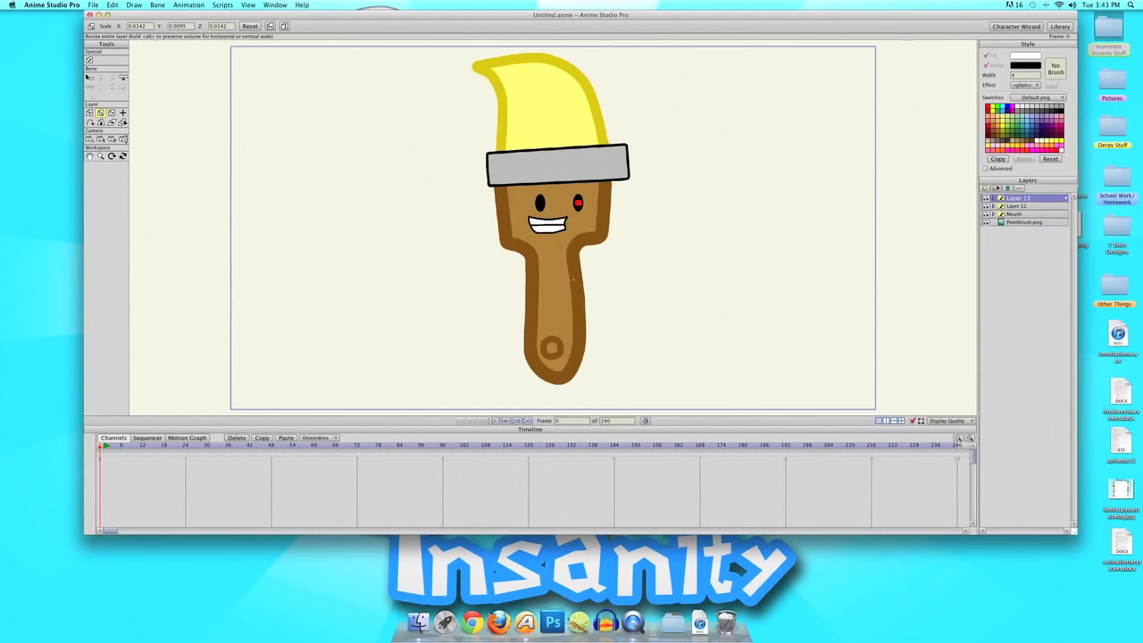
scroll(701, 271, "up", 4)
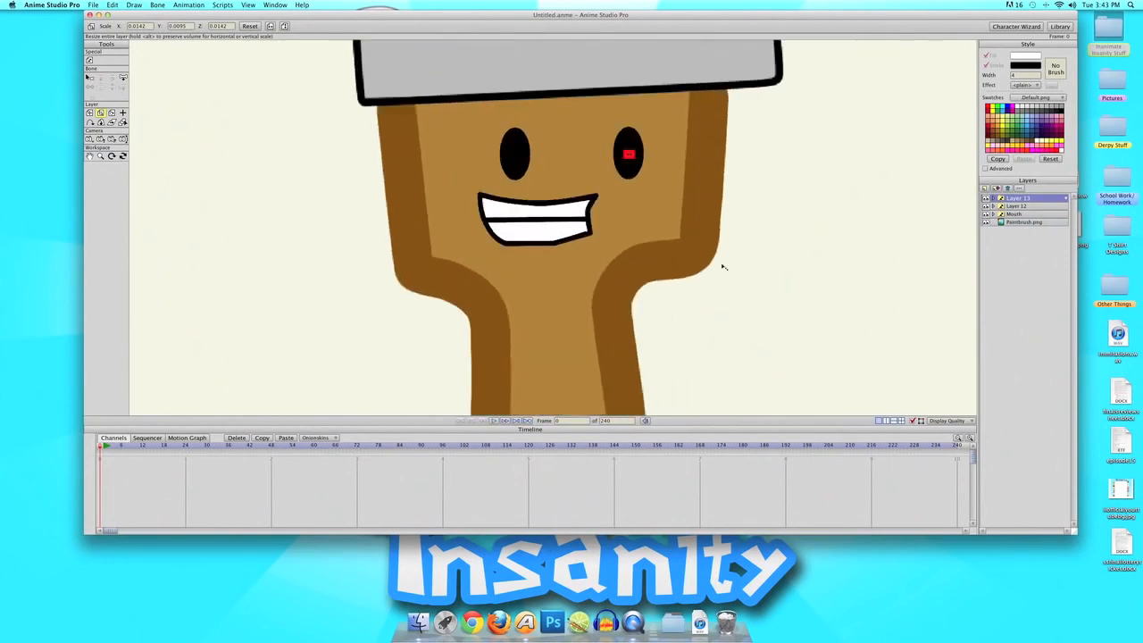
scroll(723, 266, "down", 5)
scroll(723, 266, "up", 2)
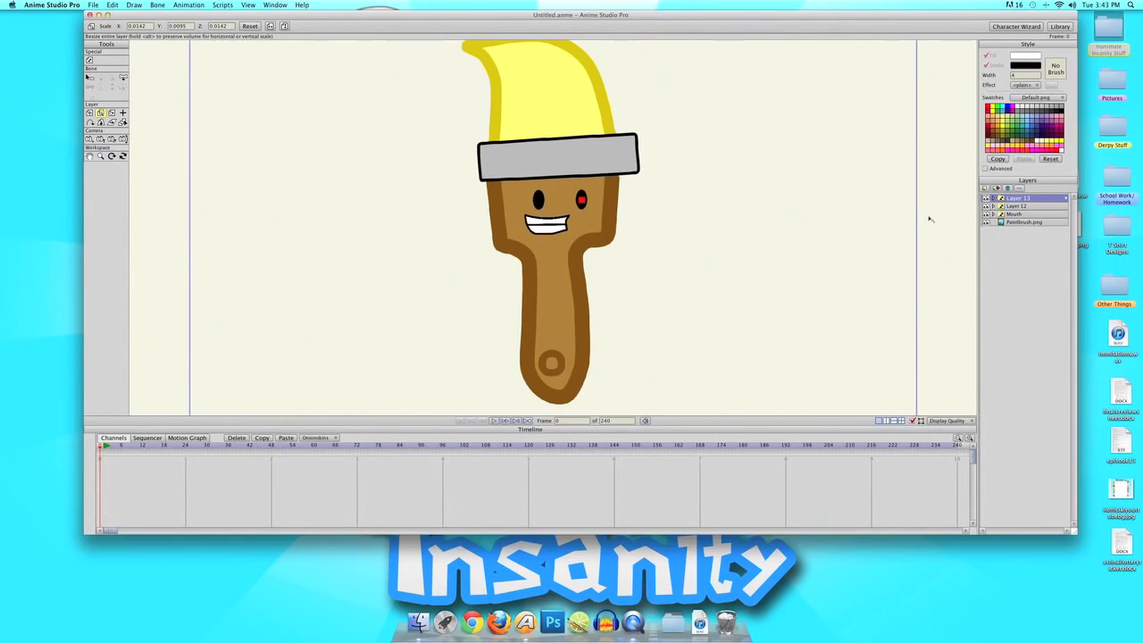
Add an audio layer using the isthataninsult.wav voice clip from a character subfolder of the Lines folder
left_click(985, 188)
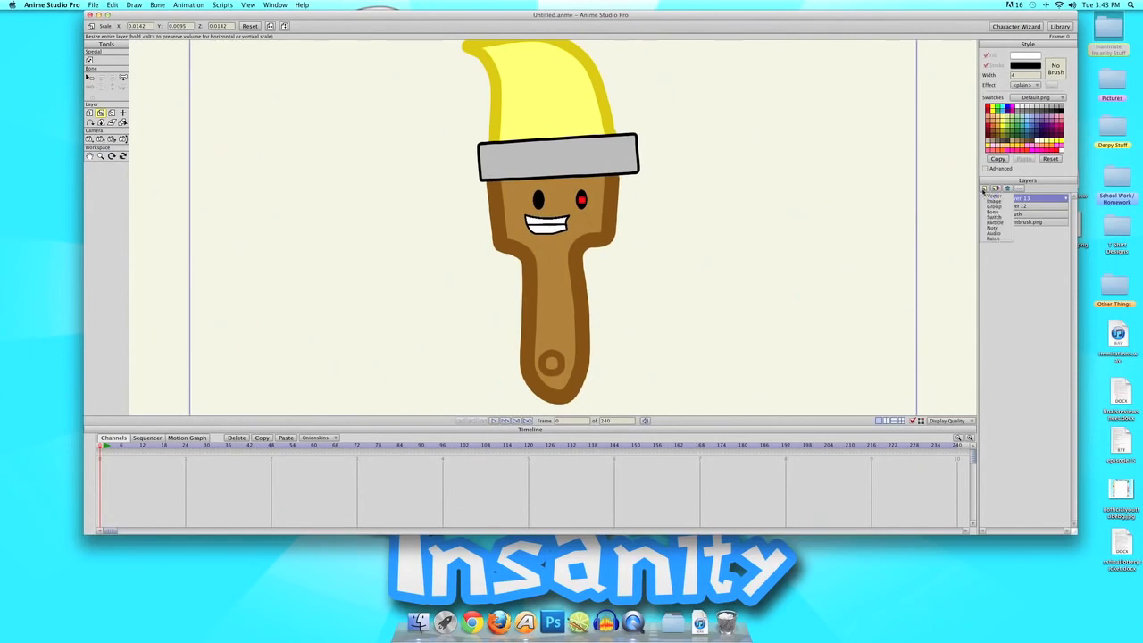
left_click(999, 235)
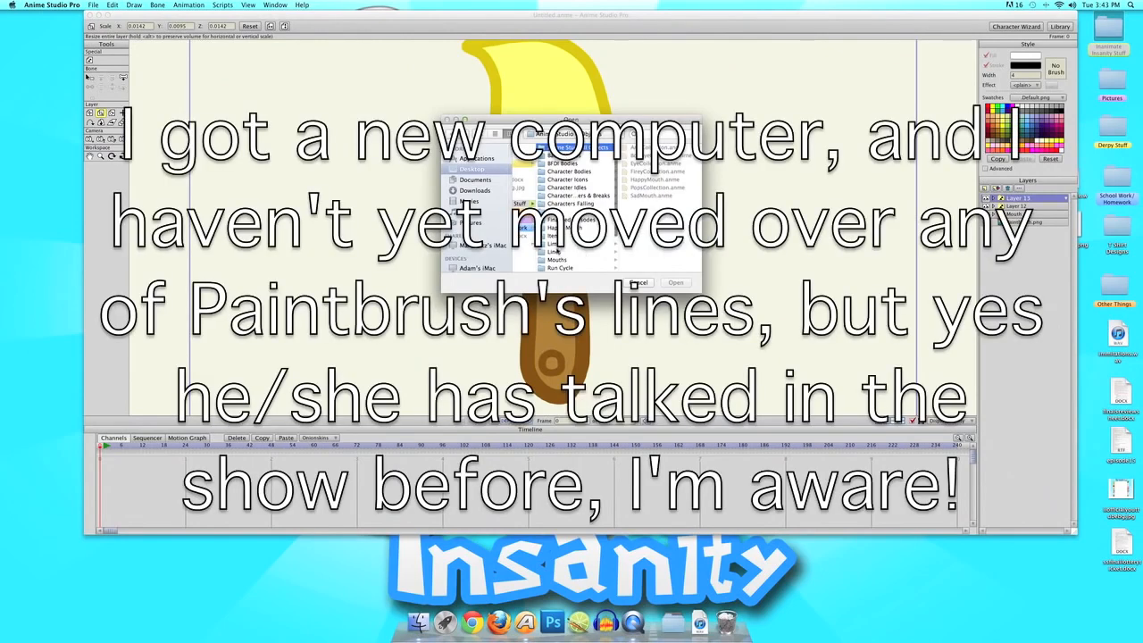
left_click(555, 252)
left_click(643, 230)
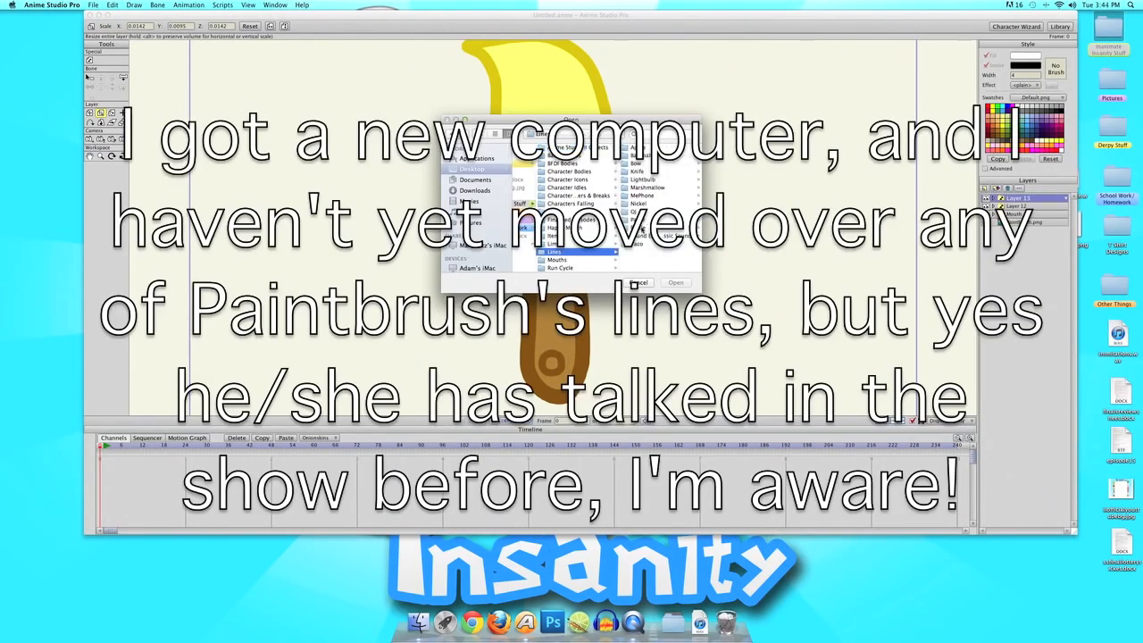
left_click(650, 156)
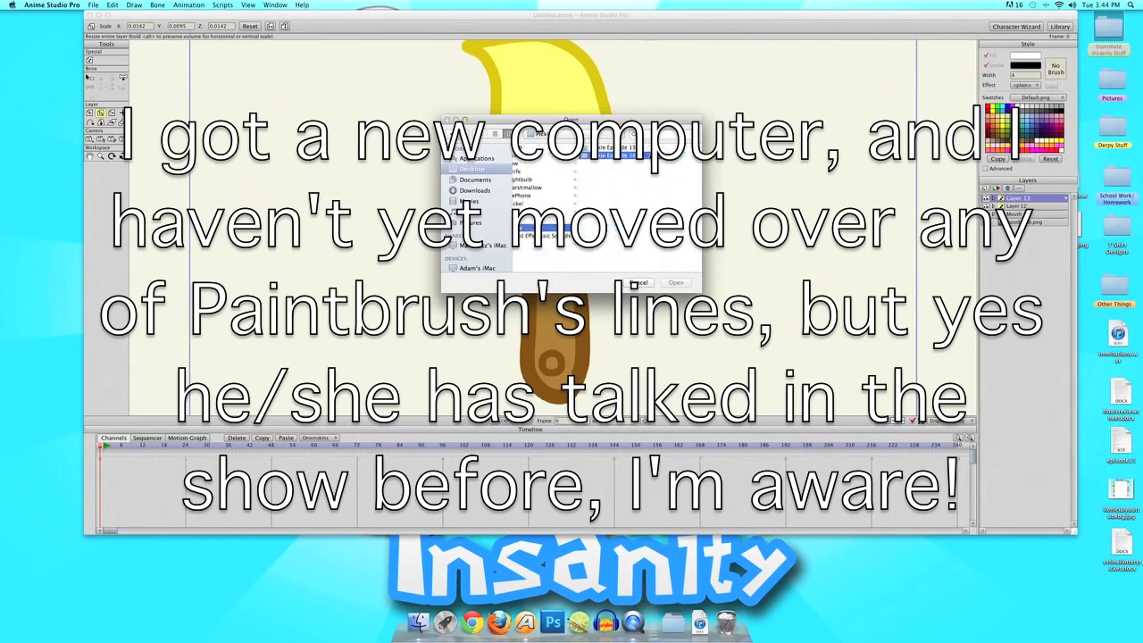
left_click(654, 172)
double_click(655, 173)
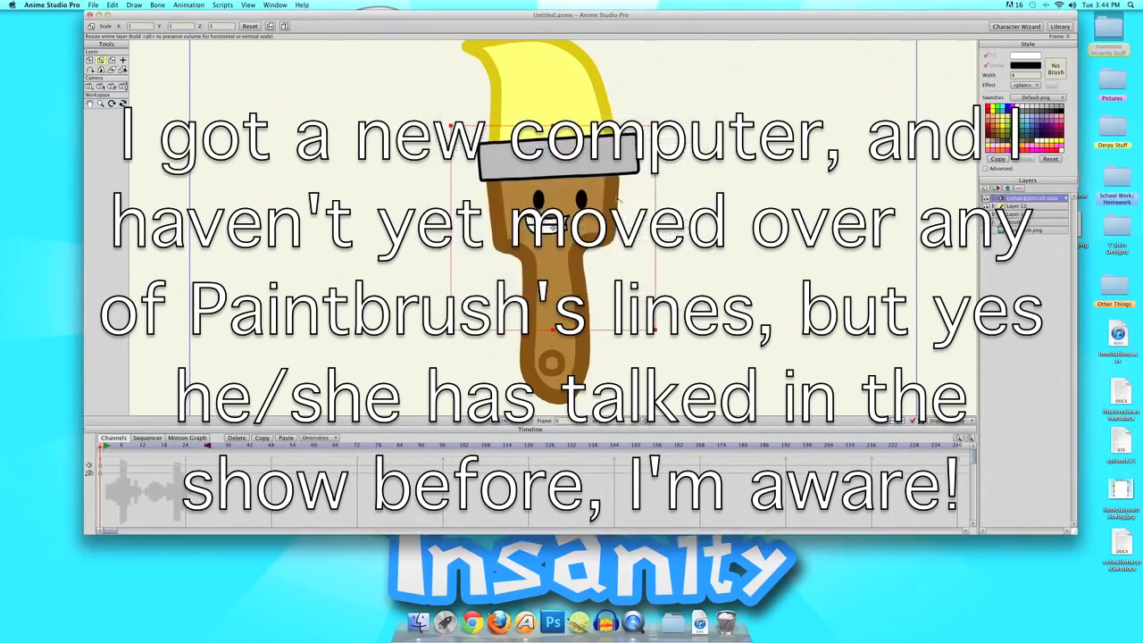
Adjust the sound volume, play back the imported voice clip, and return the timeline to frame 0
key("XF86AudioRaiseVolume")
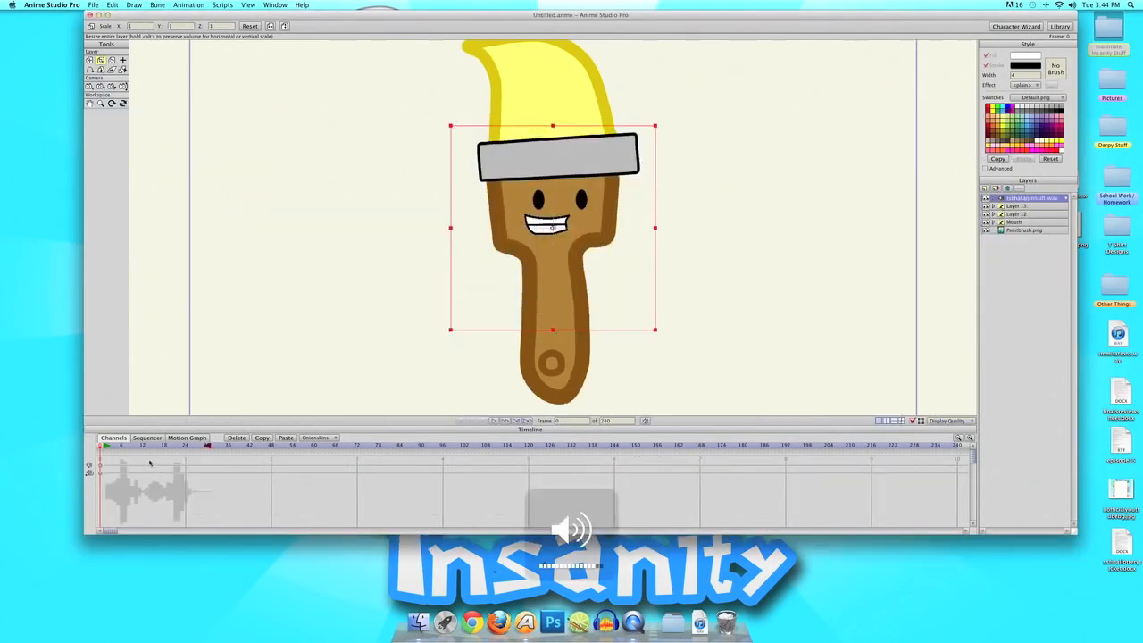
key("space")
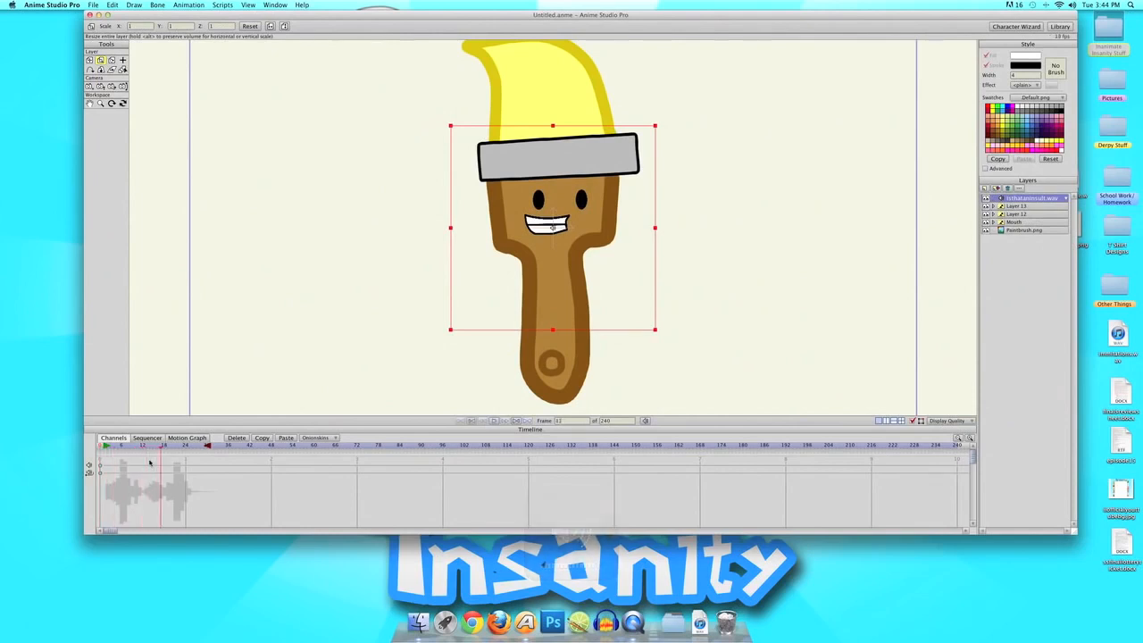
key("space")
left_click(87, 446)
key("XF86AudioRaiseVolume")
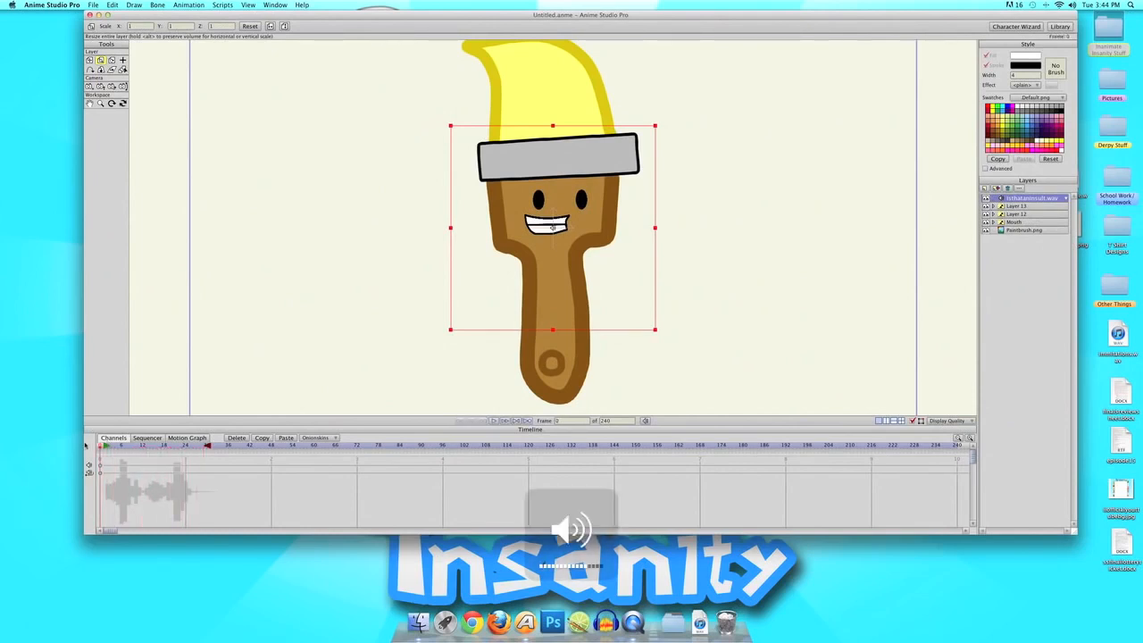
Select the Mouth switch layer and change its mouth to happymouthopen1.png at frame 2
scroll(293, 389, "down", 5)
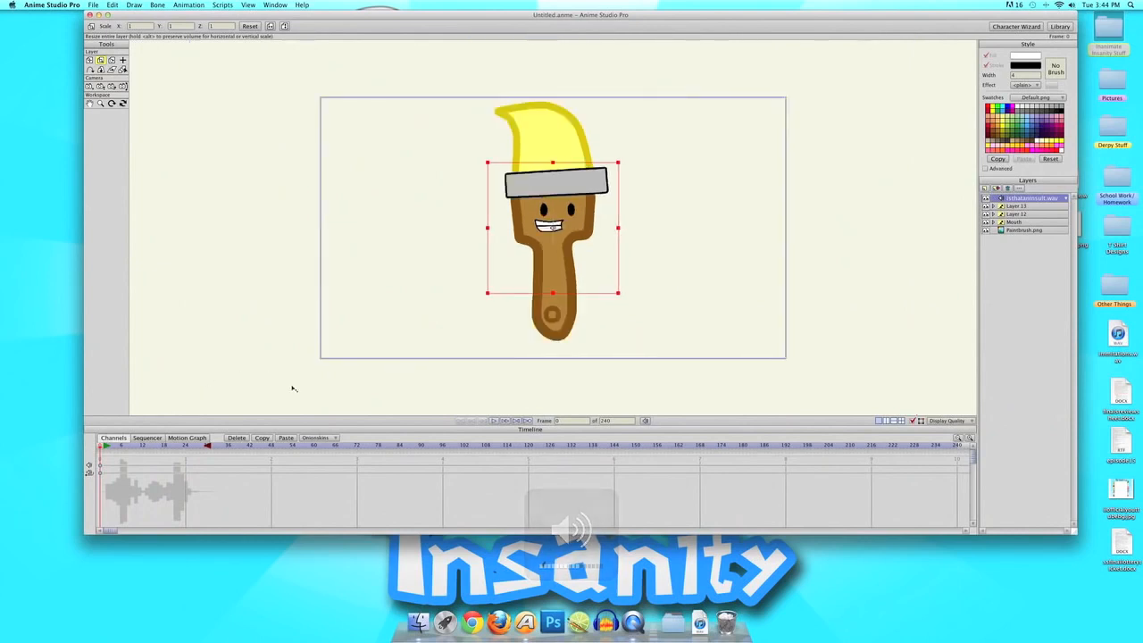
scroll(293, 388, "up", 4)
scroll(293, 389, "up", 6)
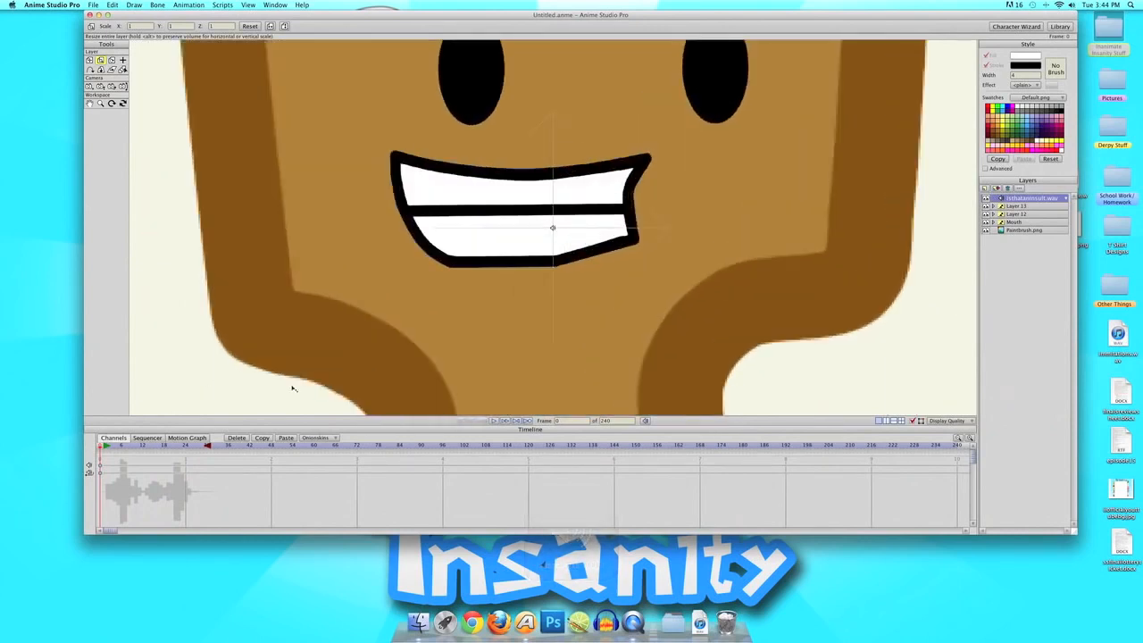
left_click(985, 206)
left_click(986, 207)
left_click(985, 223)
left_click(986, 223)
left_click(1014, 222)
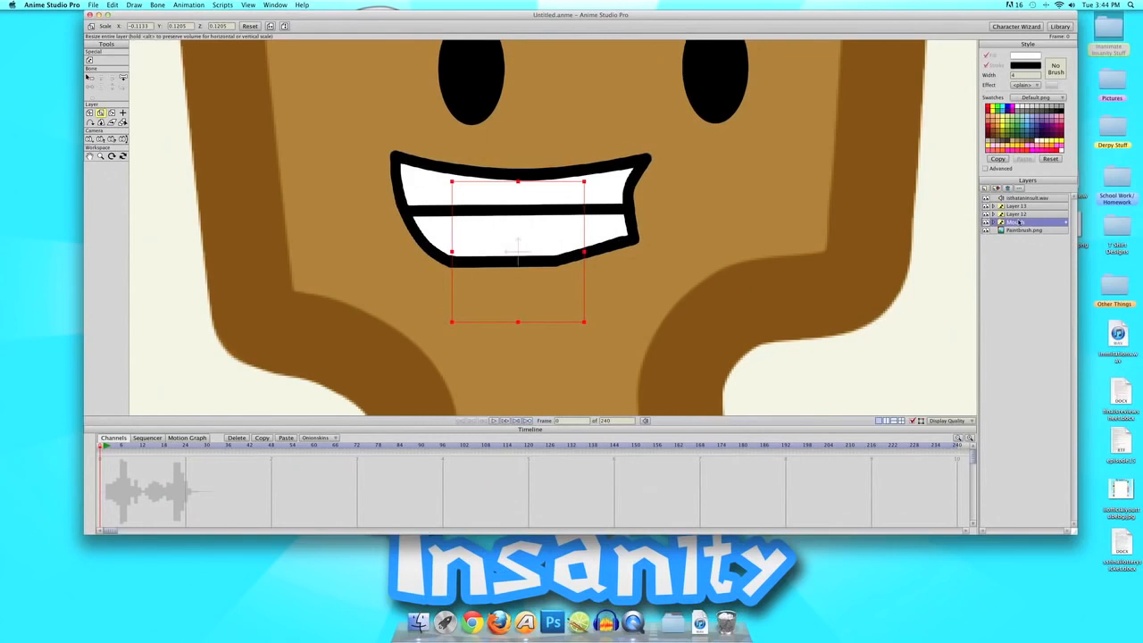
key("Right")
key("Right")
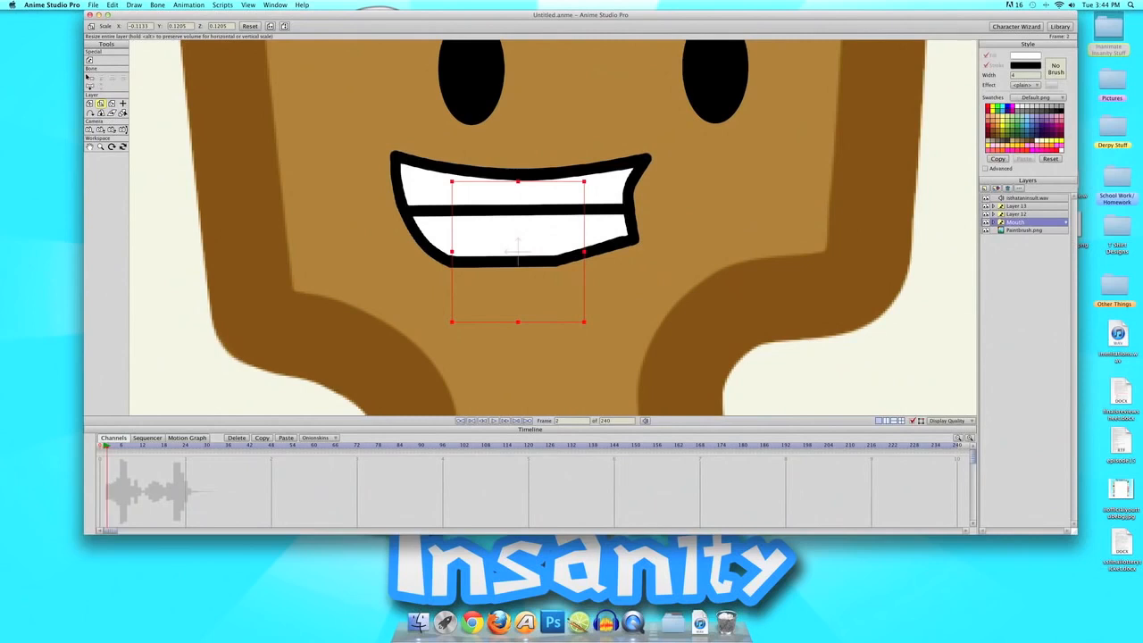
left_click(1021, 227)
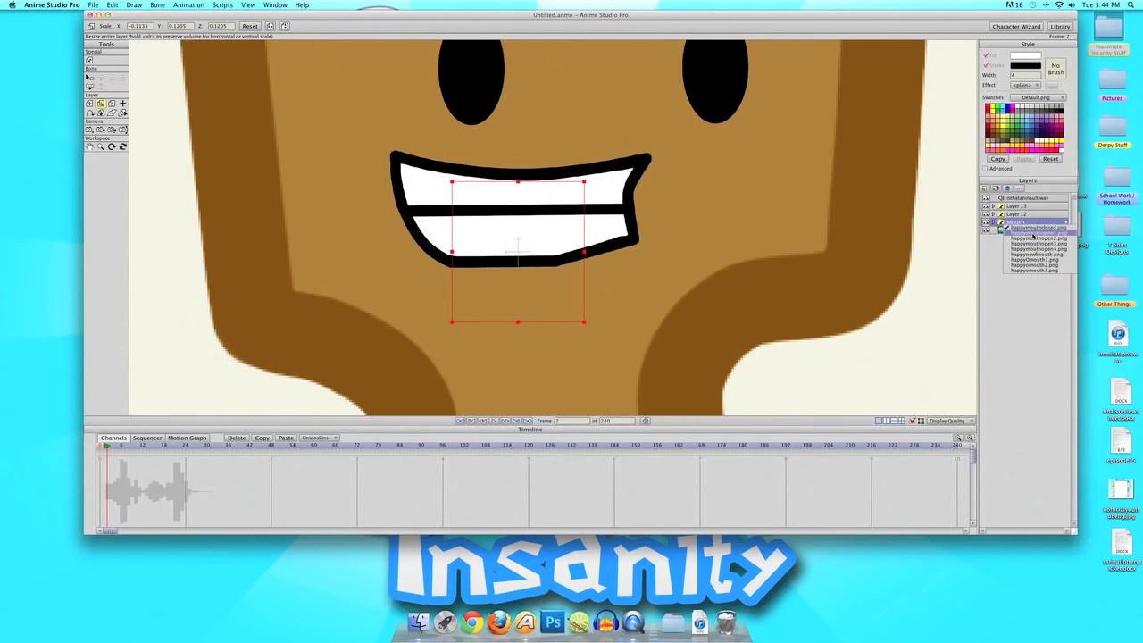
left_click(1035, 237)
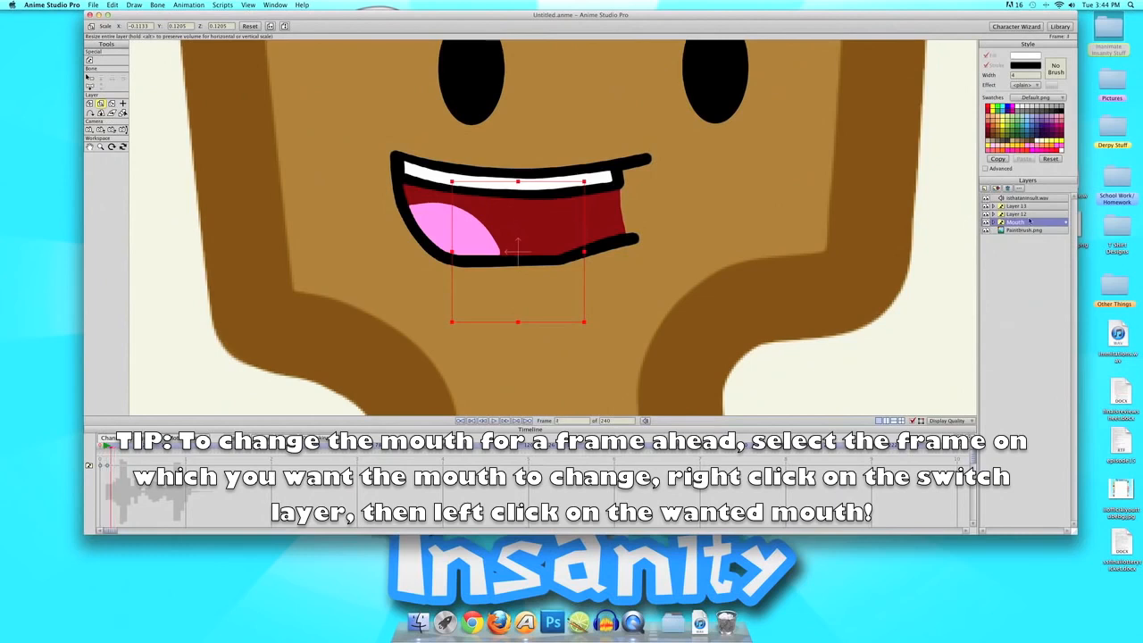
Switch the Mouth layer back to happymouthclosed.png at frame 3
right_click(1025, 223)
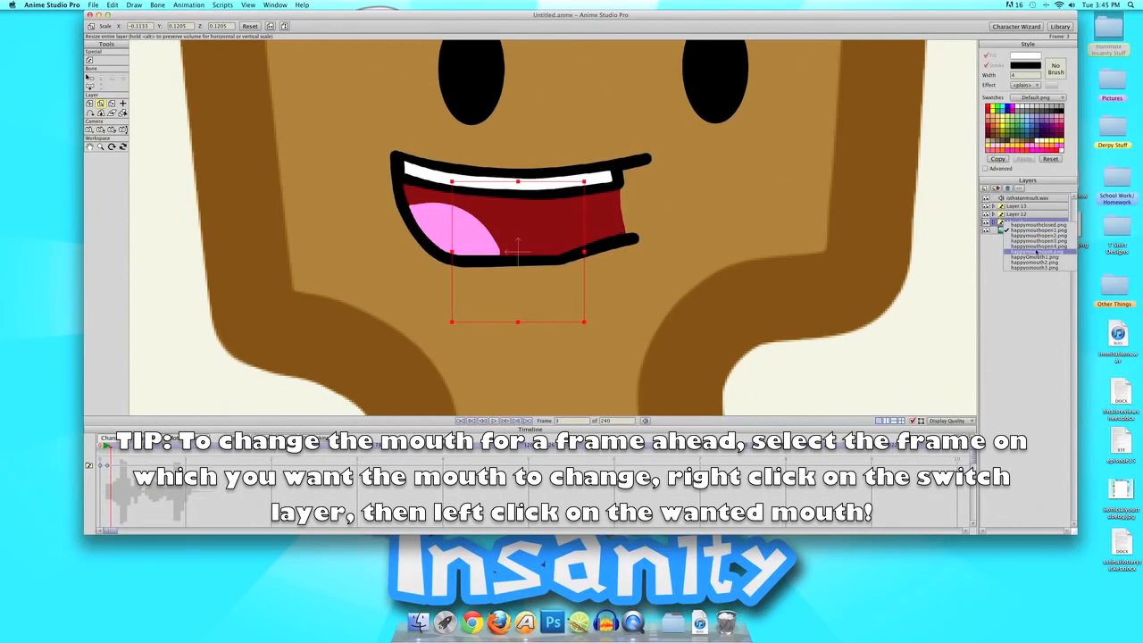
left_click(1051, 230)
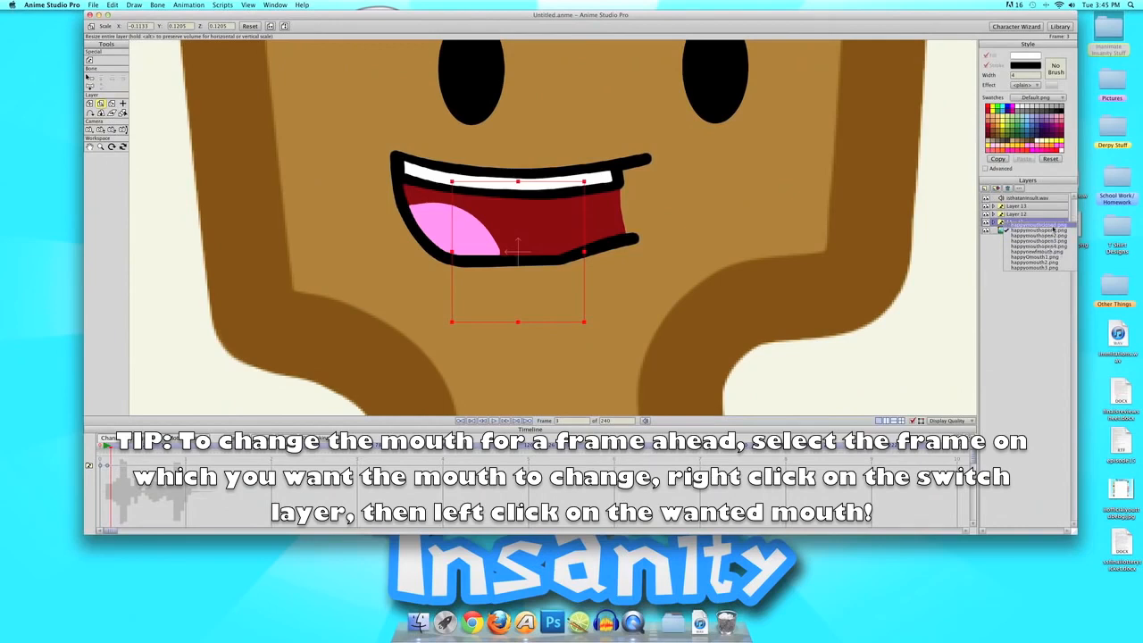
left_click(1053, 229)
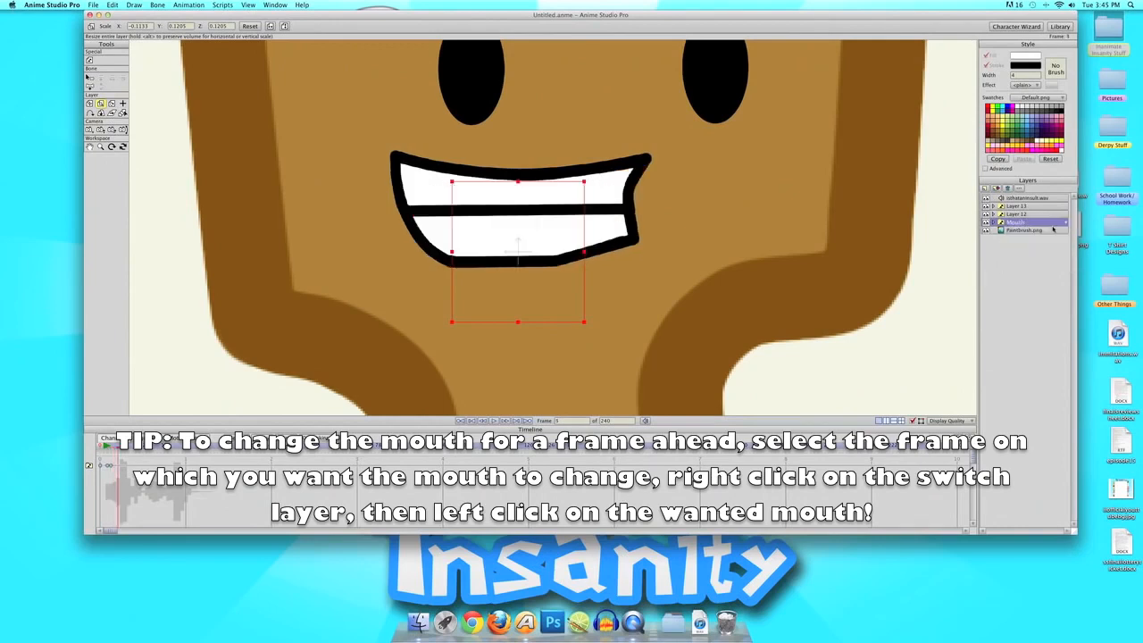
Switch the Mouth layer to happymouthopen1.png at frame 5 and to happymouthopen2.png at frame 6
right_click(1045, 223)
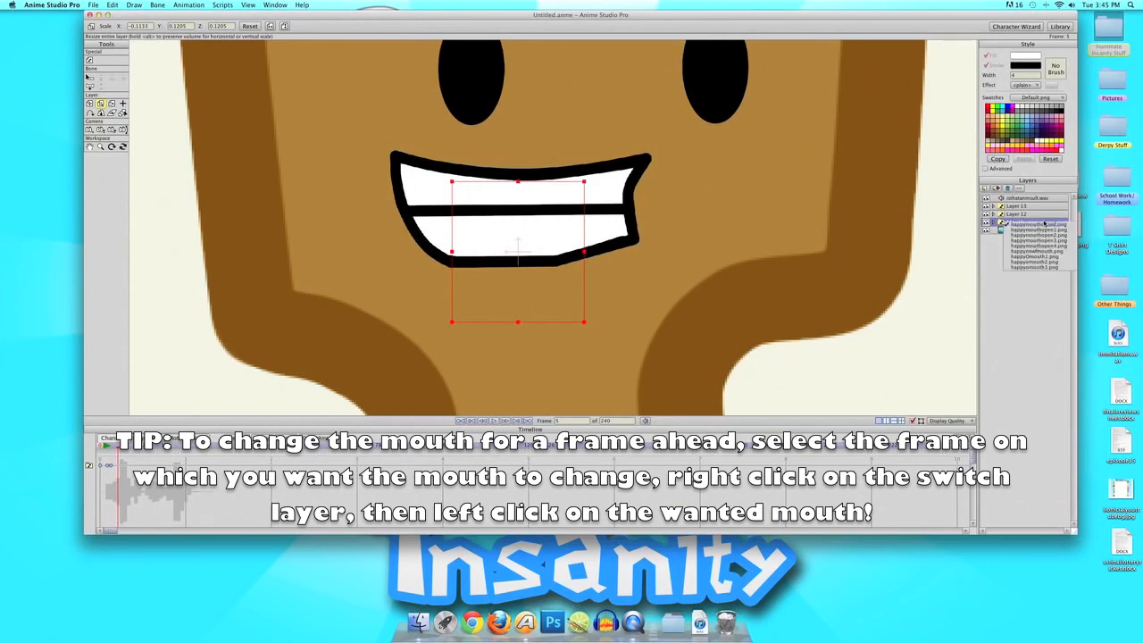
left_click(1025, 226)
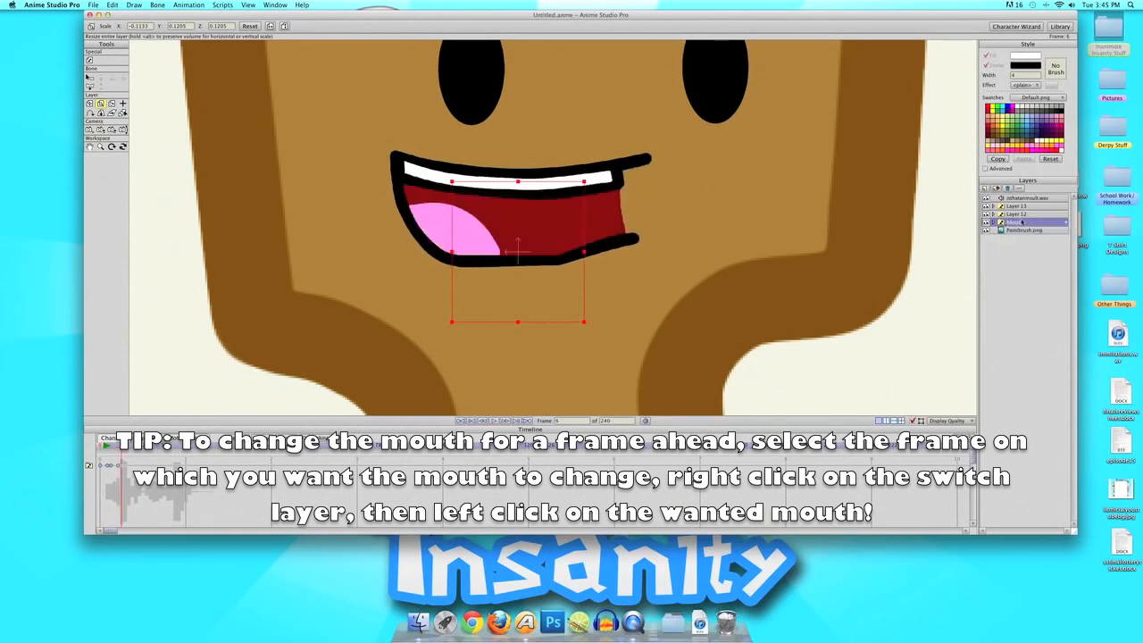
right_click(1022, 223)
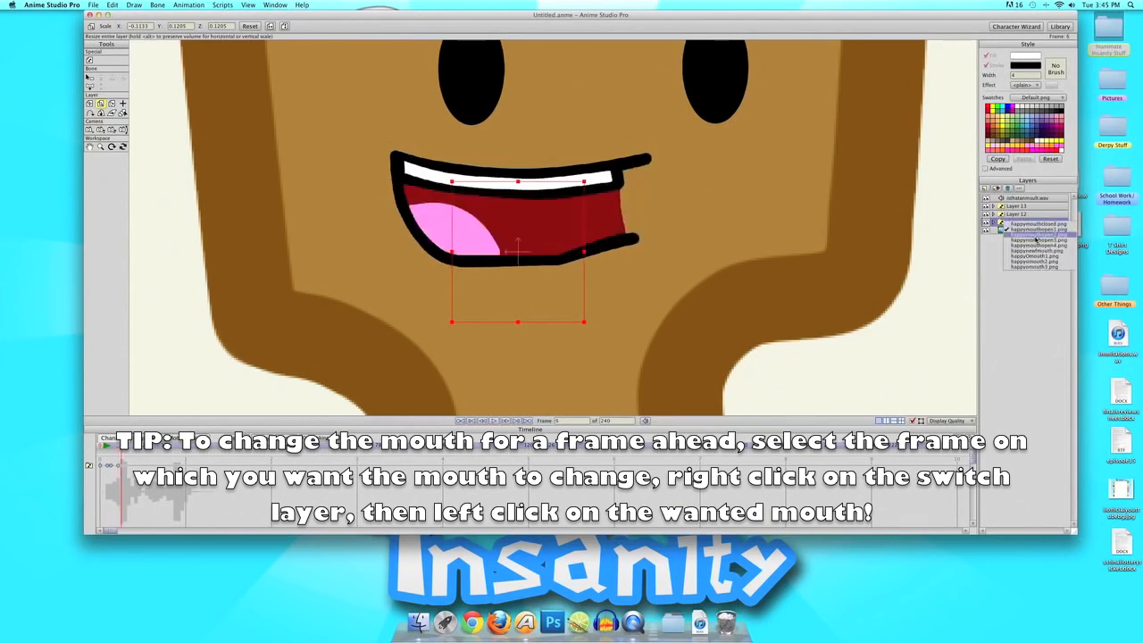
left_click(1036, 235)
right_click(1027, 225)
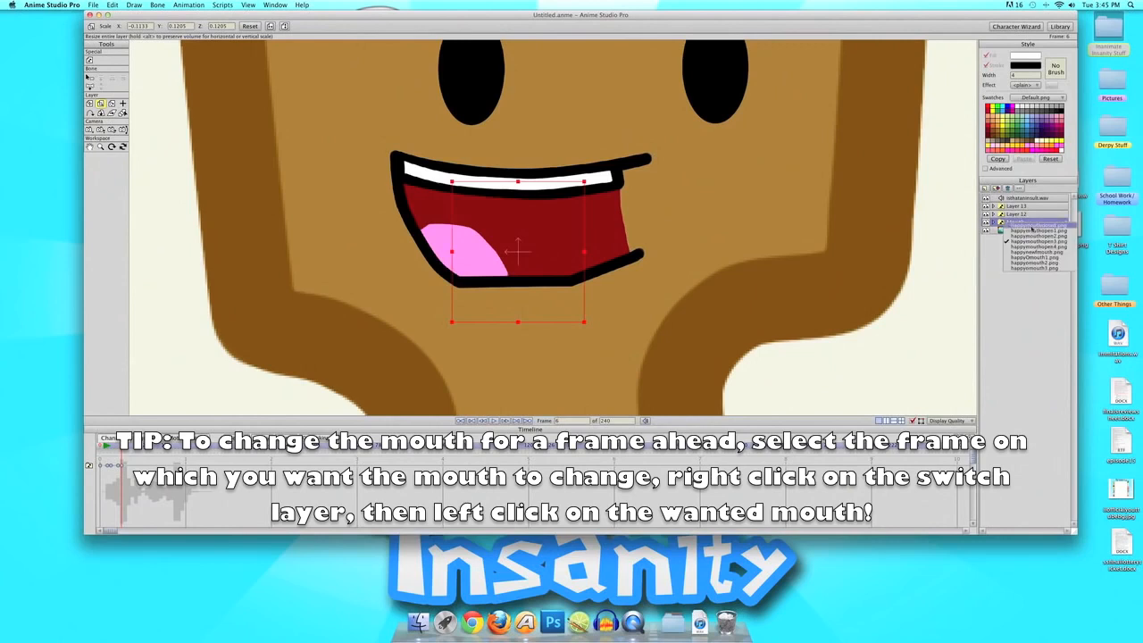
left_click(1031, 235)
Switch the Mouth layer to happymouthopen3.png at frame 7 and to happymouthopen2.png at frame 8
key("super+Right")
right_click(1021, 226)
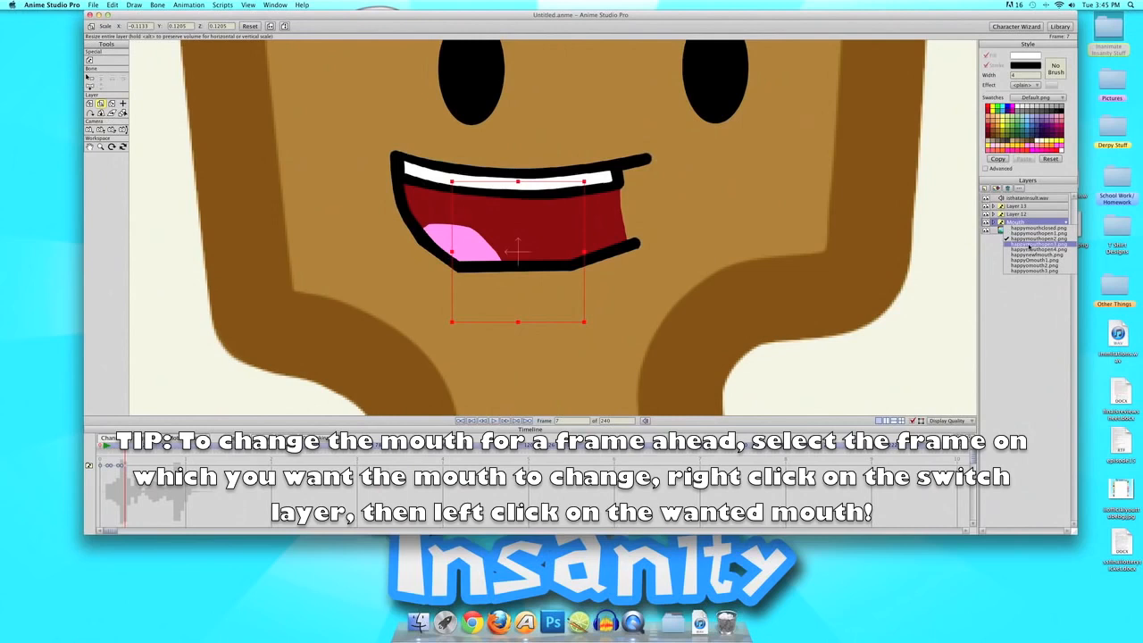
left_click(1031, 245)
key("super+Right")
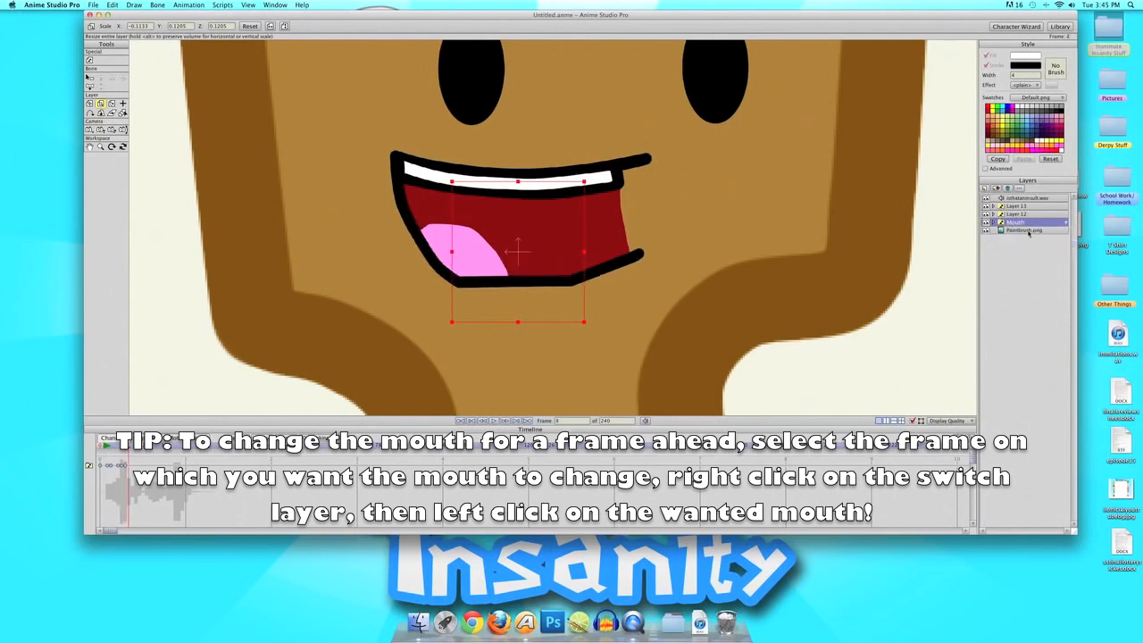
right_click(1027, 227)
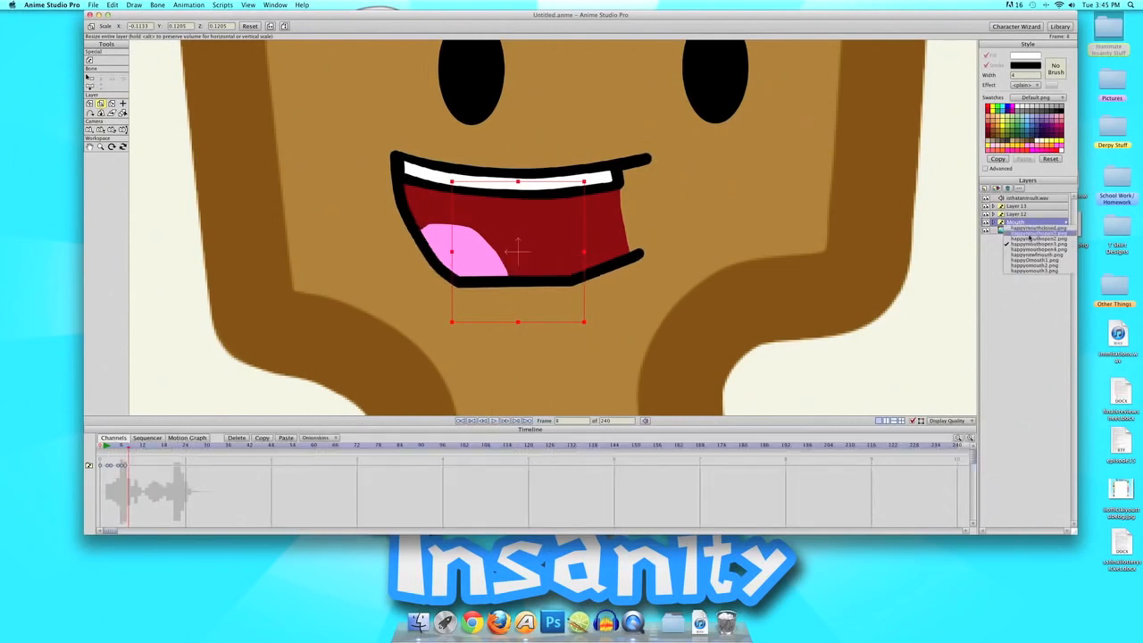
left_click(1032, 239)
Close the mouth at frame 9 by switching the Mouth layer to happymouthclosed.png
key("super+Right")
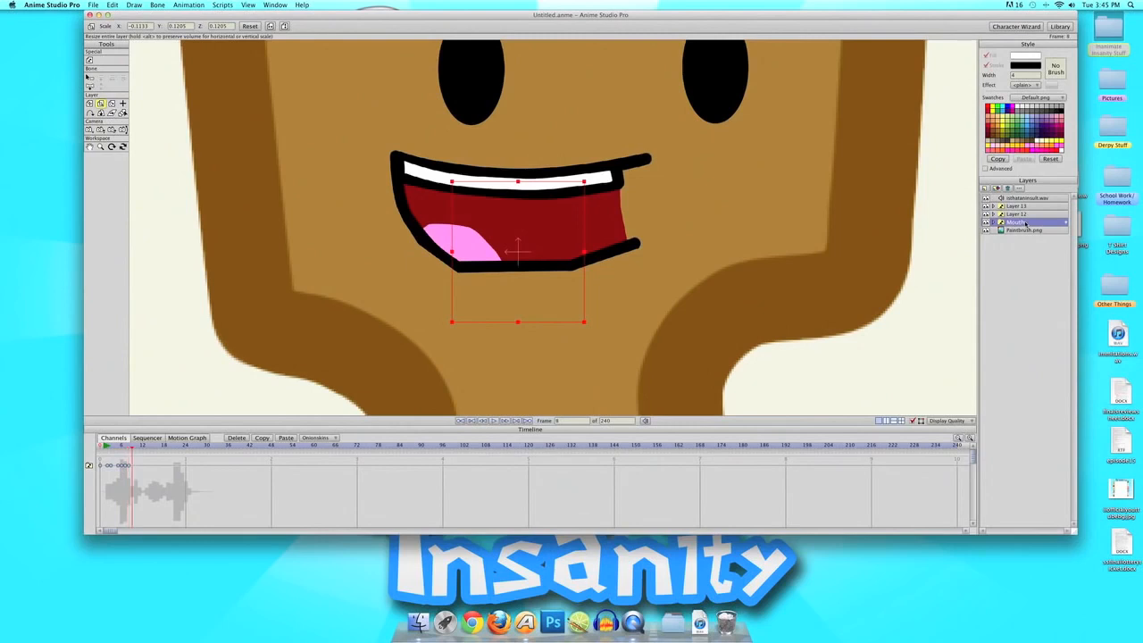
right_click(1025, 224)
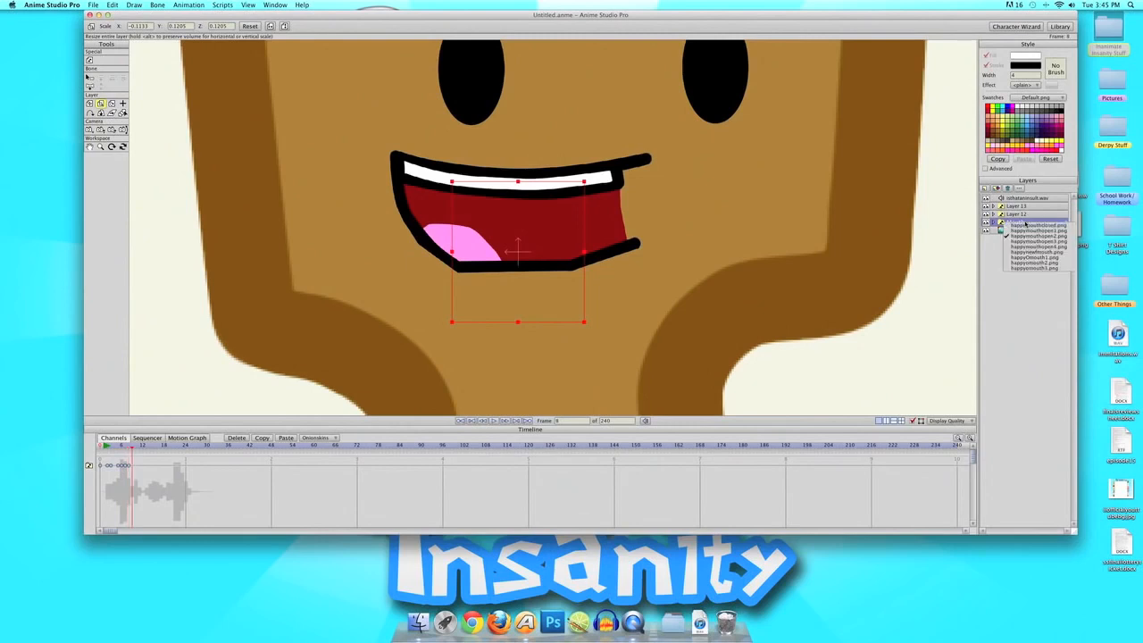
left_click(1050, 230)
Switch the Mouth layer to happymouthopen1.png at frame 13 and to happymouthopen2.png at frame 14
key("super+Right")
key("super+Right")
key("super+Right")
key("super+Right")
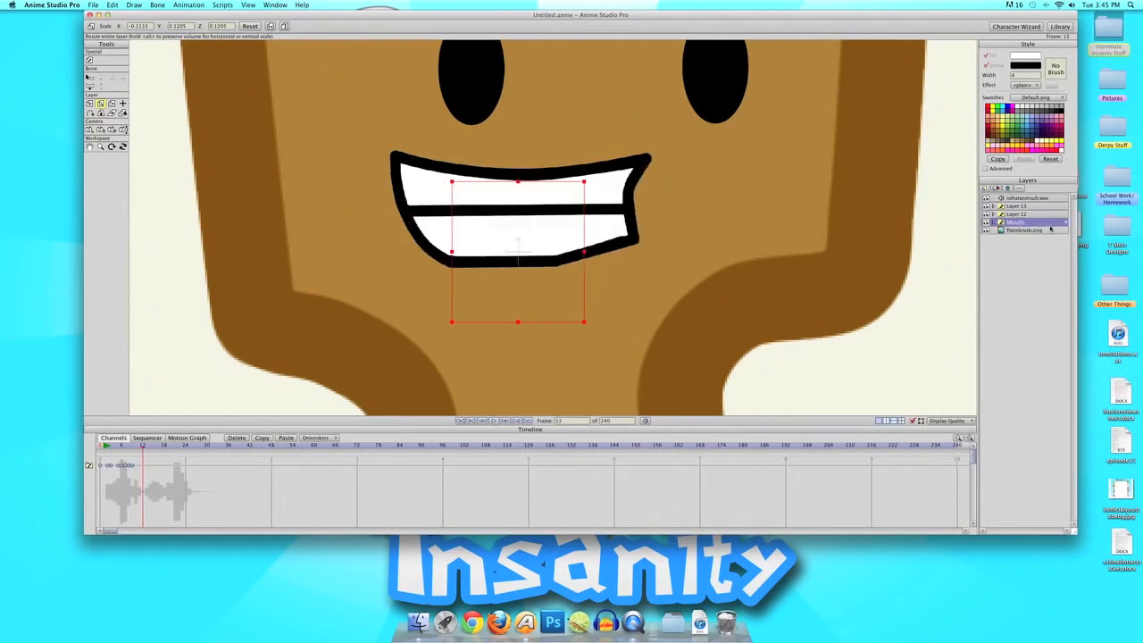
right_click(1040, 225)
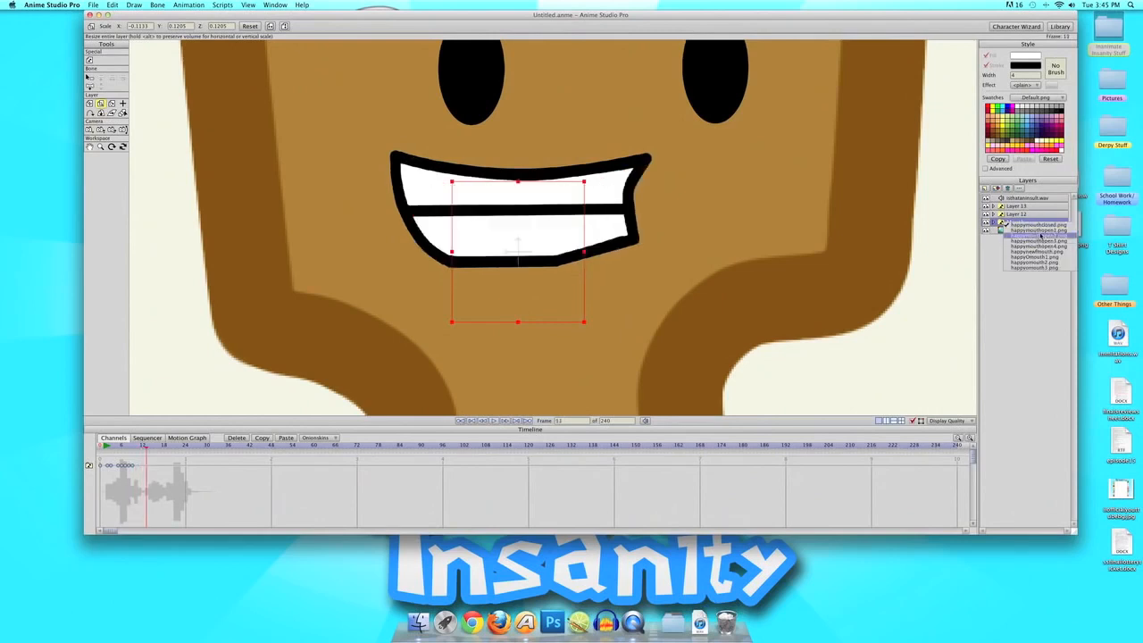
left_click(1030, 220)
key("super+Right")
right_click(1029, 223)
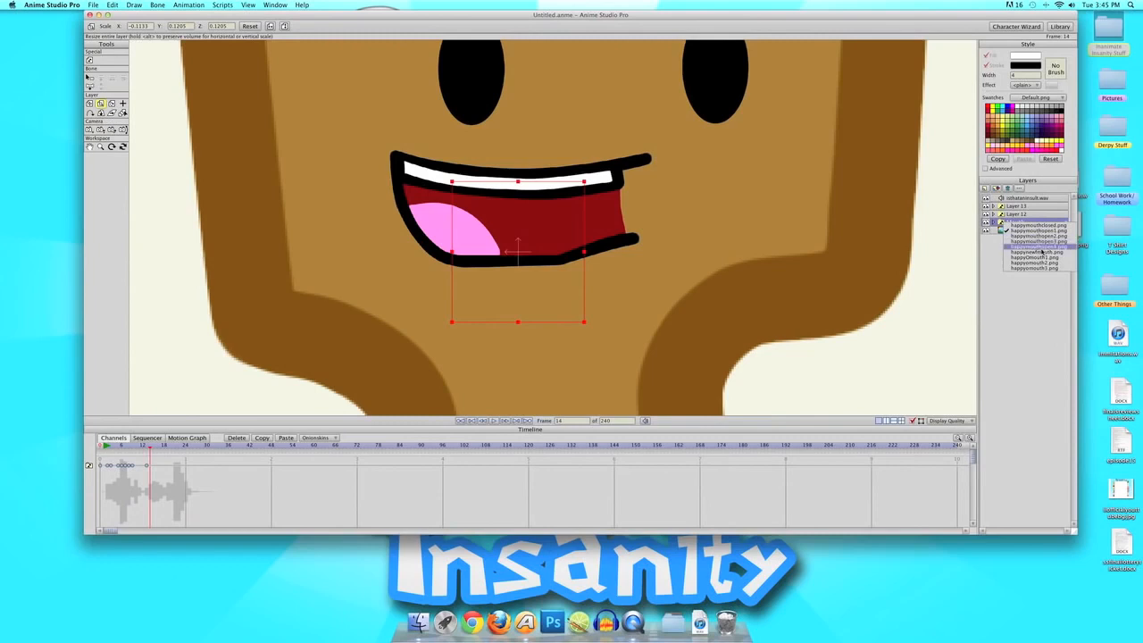
left_click(1046, 237)
Switch the Mouth layer to happymouthopen3.png at frame 15 and to happymouthclosed.png at frame 16
key("super+Right")
right_click(1030, 222)
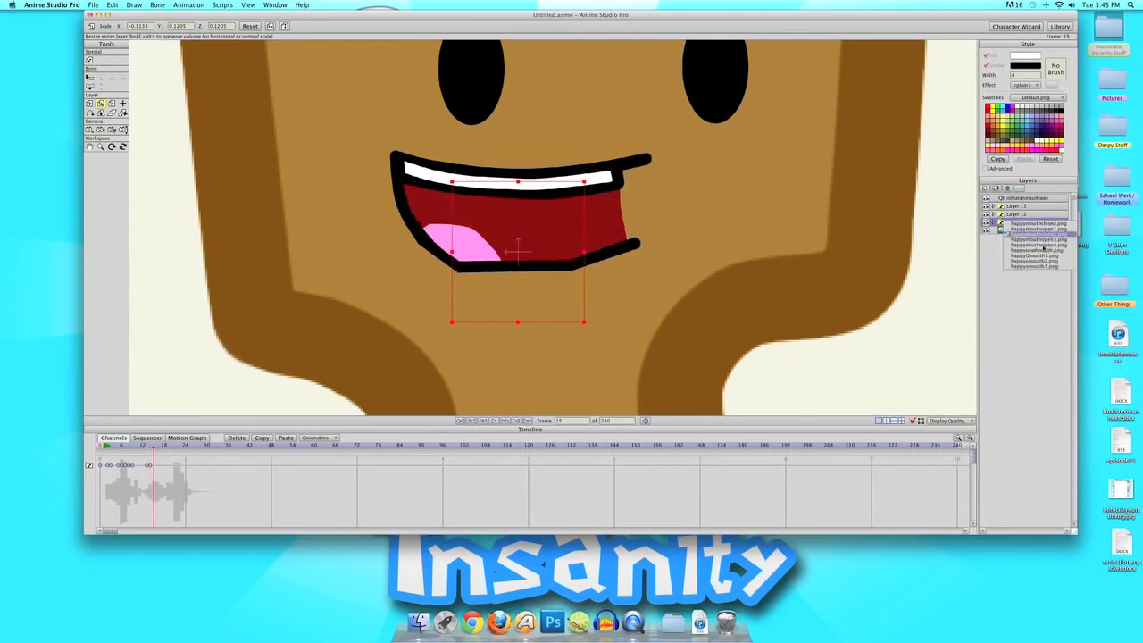
left_click(1047, 237)
key("super+Right")
right_click(1043, 225)
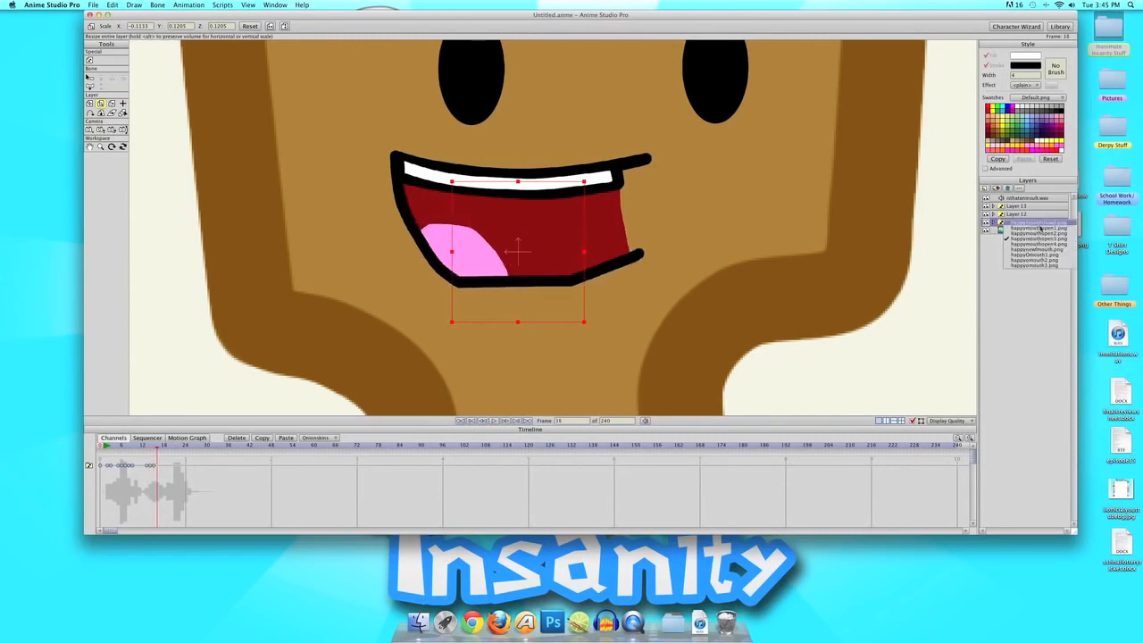
left_click(1042, 224)
Switch the Mouth layer to happymouthopen1.png at frame 20 and to happymouthopen2.png at frame 21
key("Right")
key("Right")
key("Right")
key("Right")
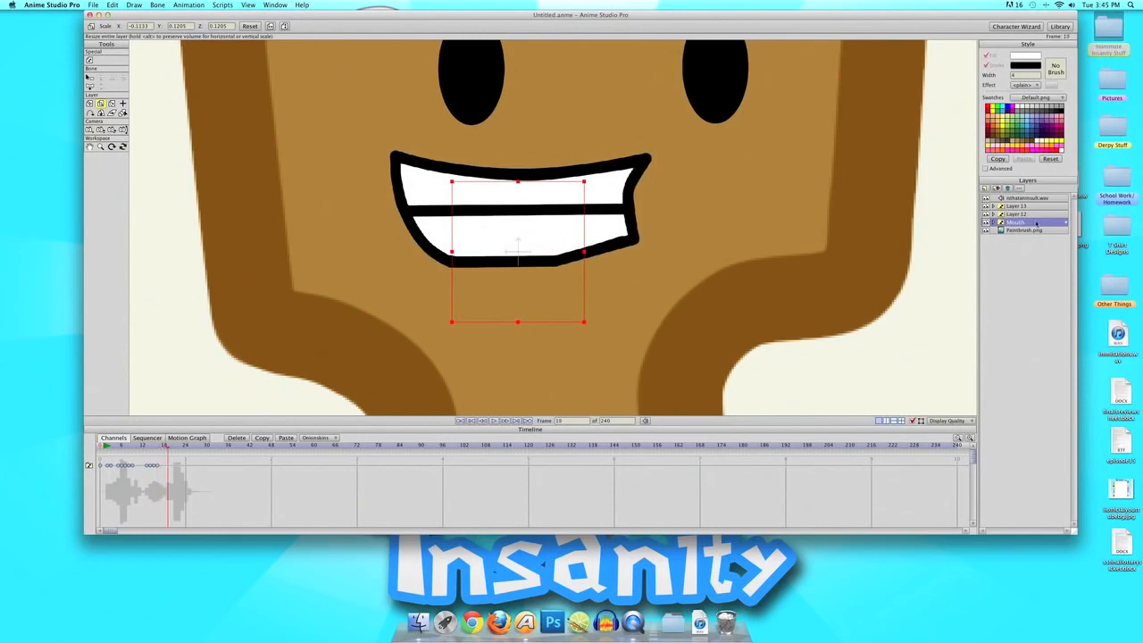
right_click(1036, 223)
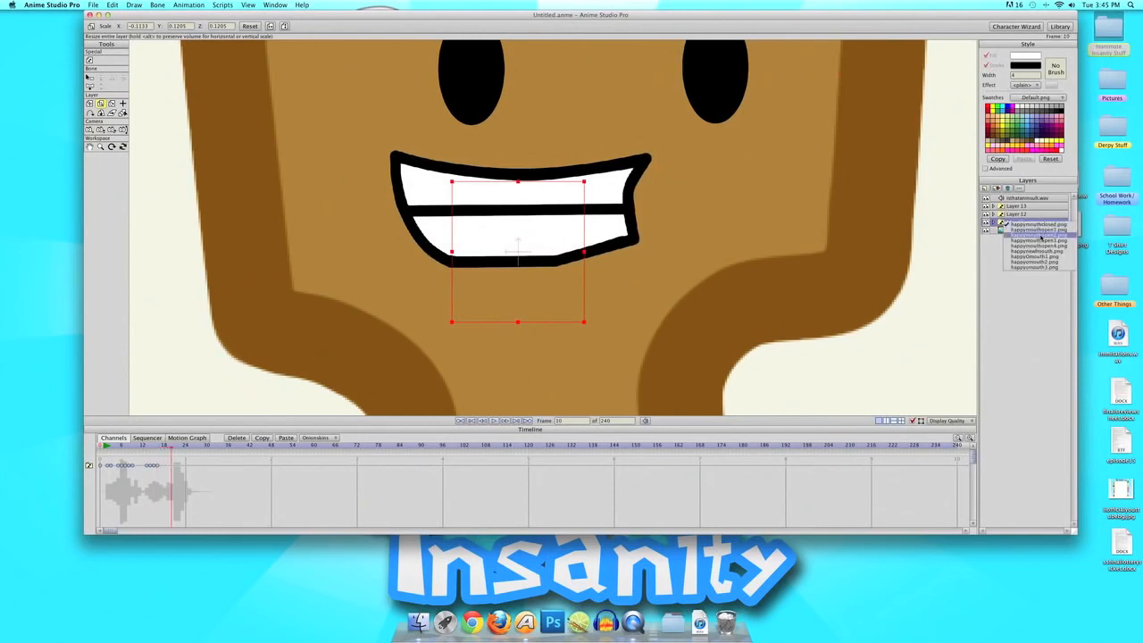
left_click(1041, 235)
key("Right")
right_click(1039, 230)
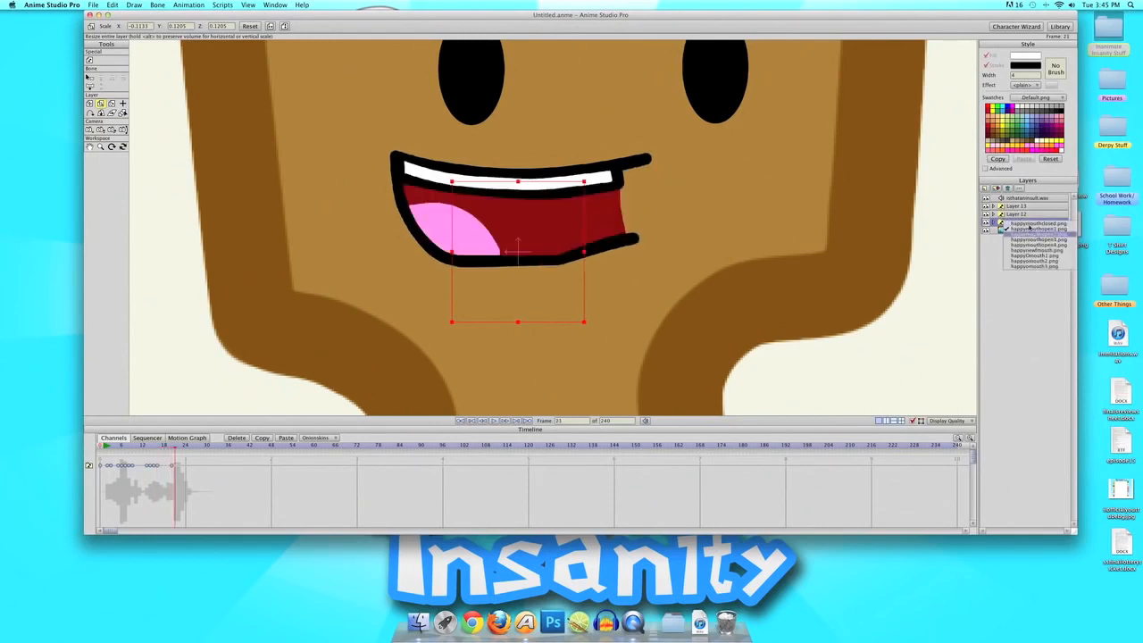
left_click(1040, 237)
Switch the Mouth layer to happymouthopen3.png at frame 22 and to happymouthopen4.png at frame 23
key("Right")
right_click(1040, 239)
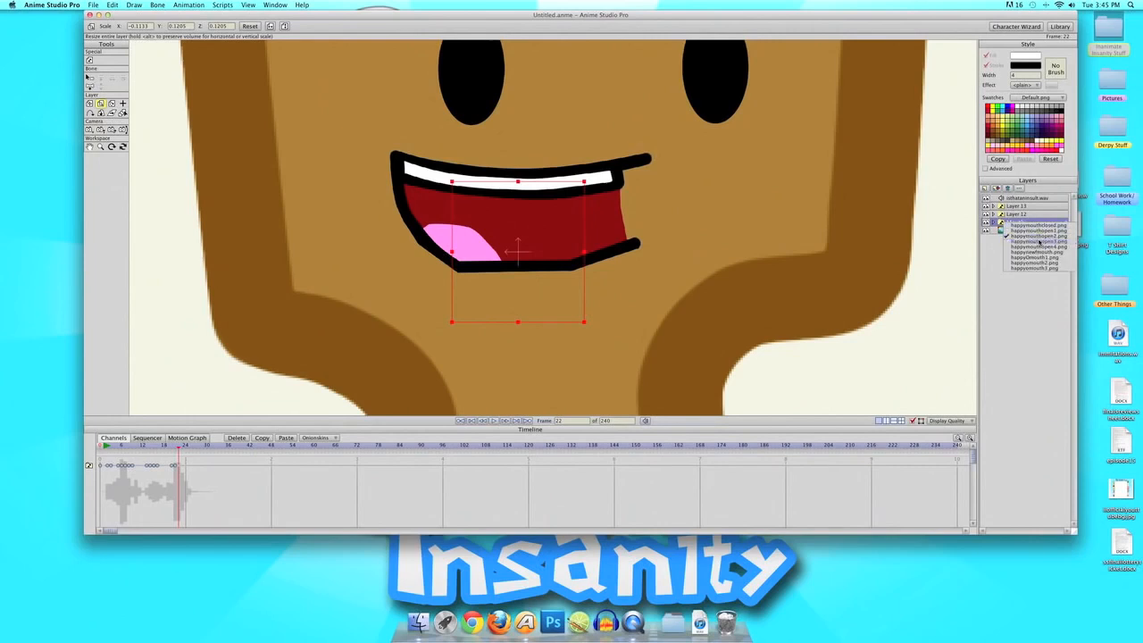
left_click(1040, 241)
key("Right")
right_click(1031, 223)
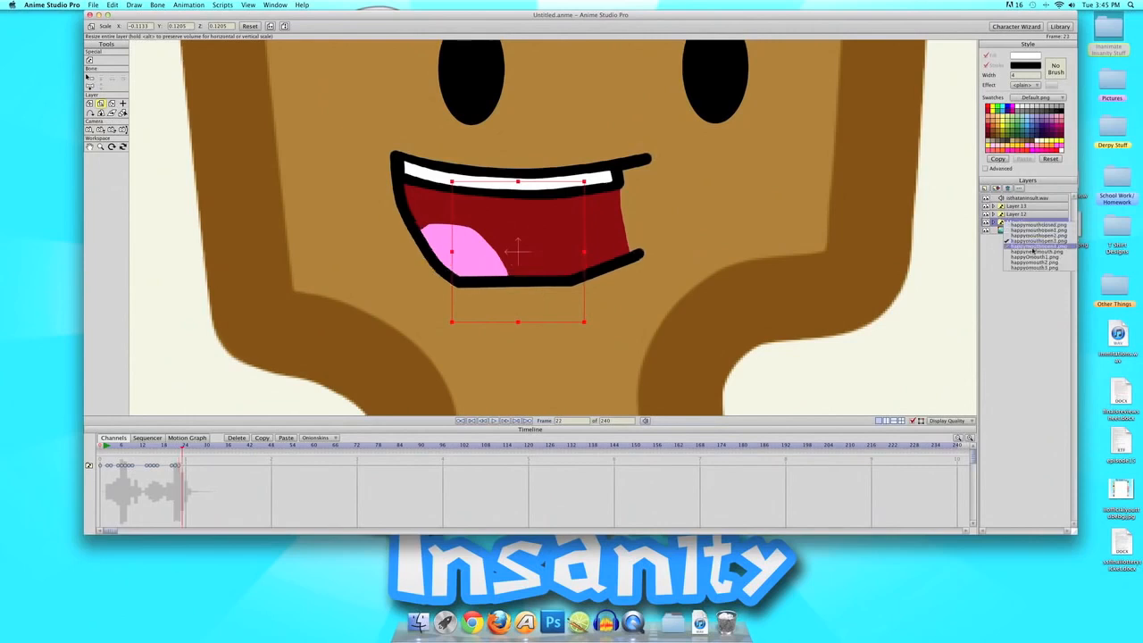
left_click(1036, 246)
Set the Mouth layer back to happymouthopen3.png at frame 24
key("Right")
right_click(1019, 225)
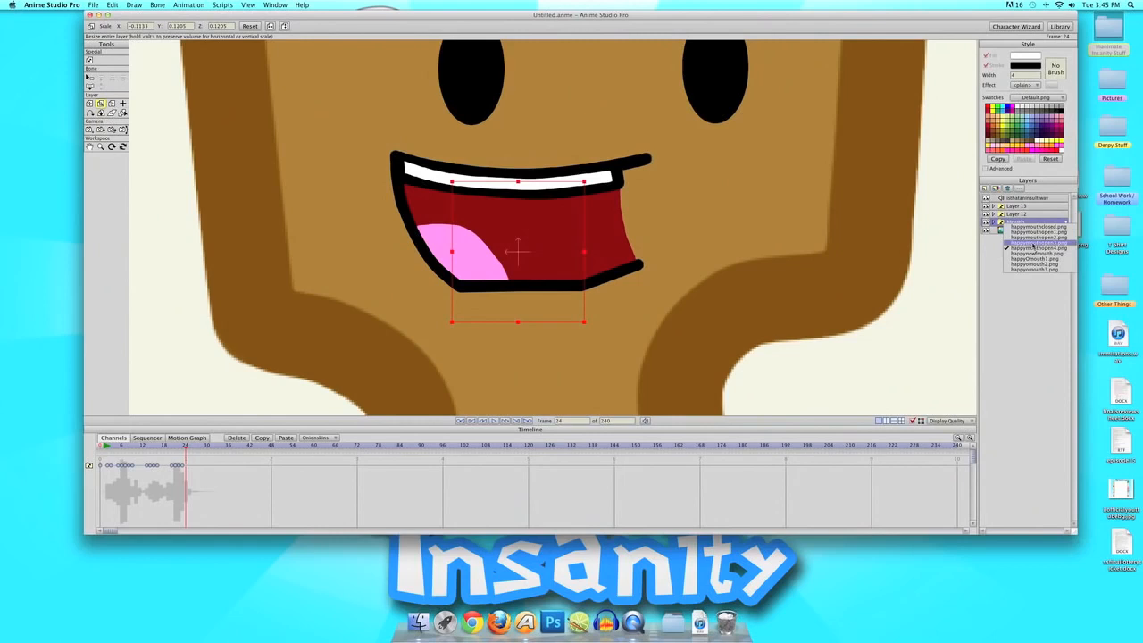
left_click(1027, 242)
Switch the Mouth layer to happymouthopen2.png at frame 25 and to happymouthclosed.png at frame 26
key("Right")
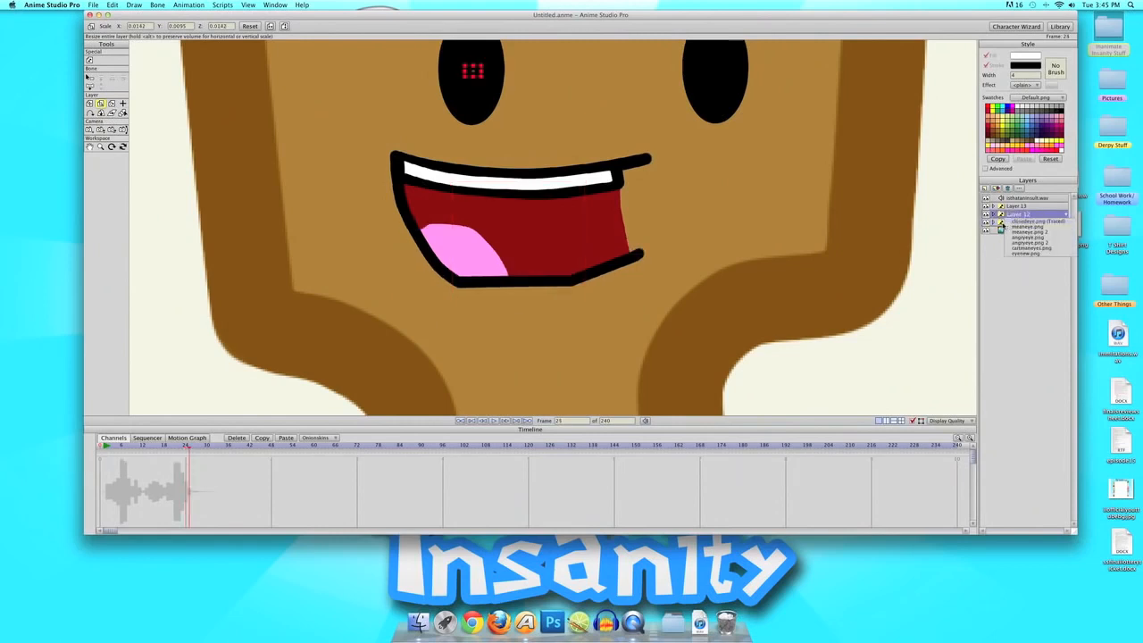
right_click(1000, 225)
left_click(1031, 237)
key("Right")
right_click(1038, 225)
left_click(1038, 226)
Play the lip-sync from frame 0 with the volume raised, then replay it with the Paintbrush.png layer selected
scroll(613, 242, "down", 10)
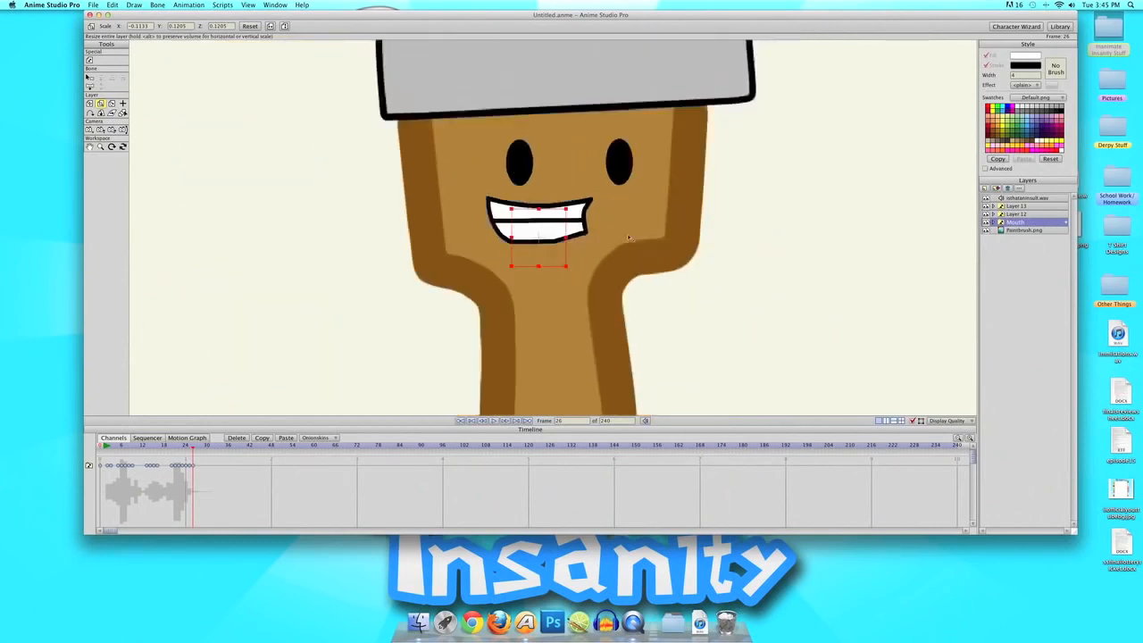
left_click_drag(112, 447, 87, 449)
key("XF86AudioRaiseVolume")
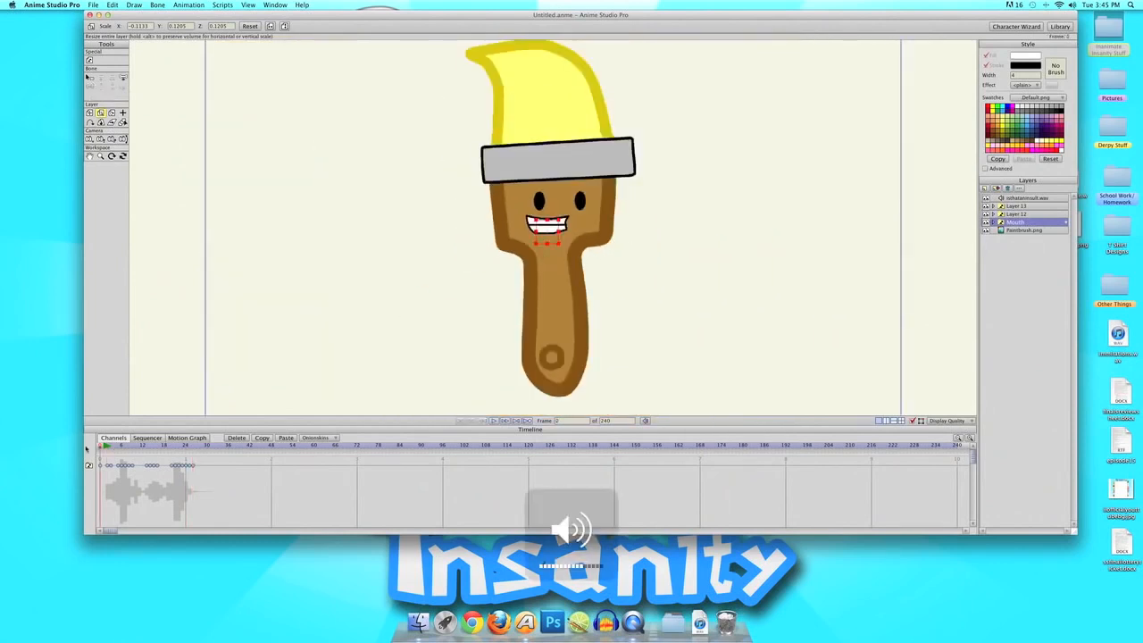
key("space")
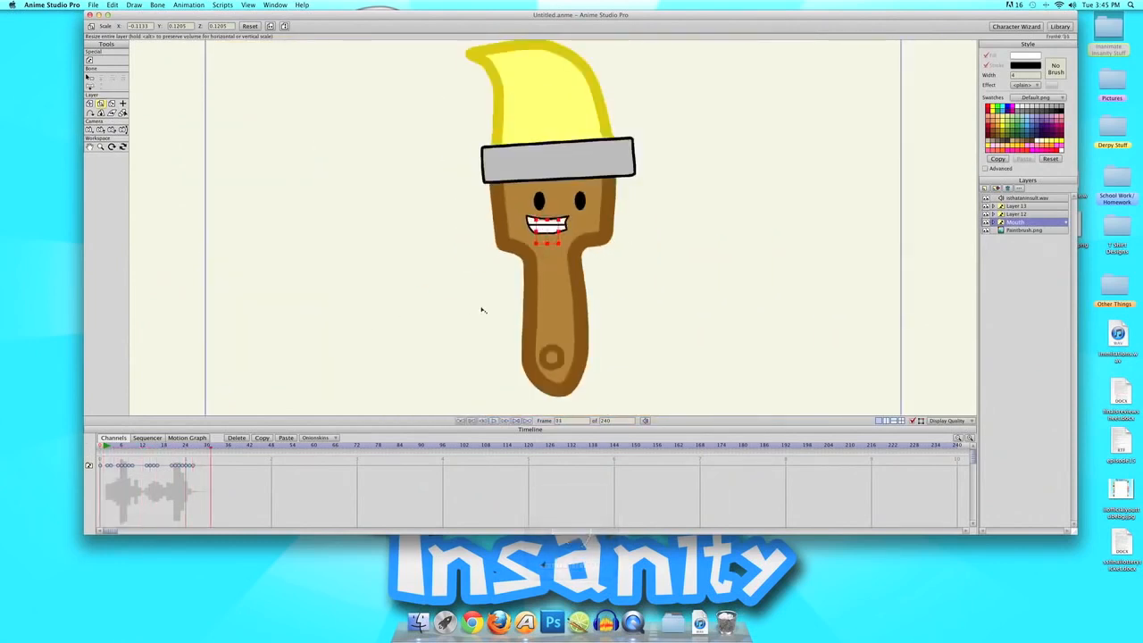
scroll(479, 312, "up", 5)
left_click(1031, 230)
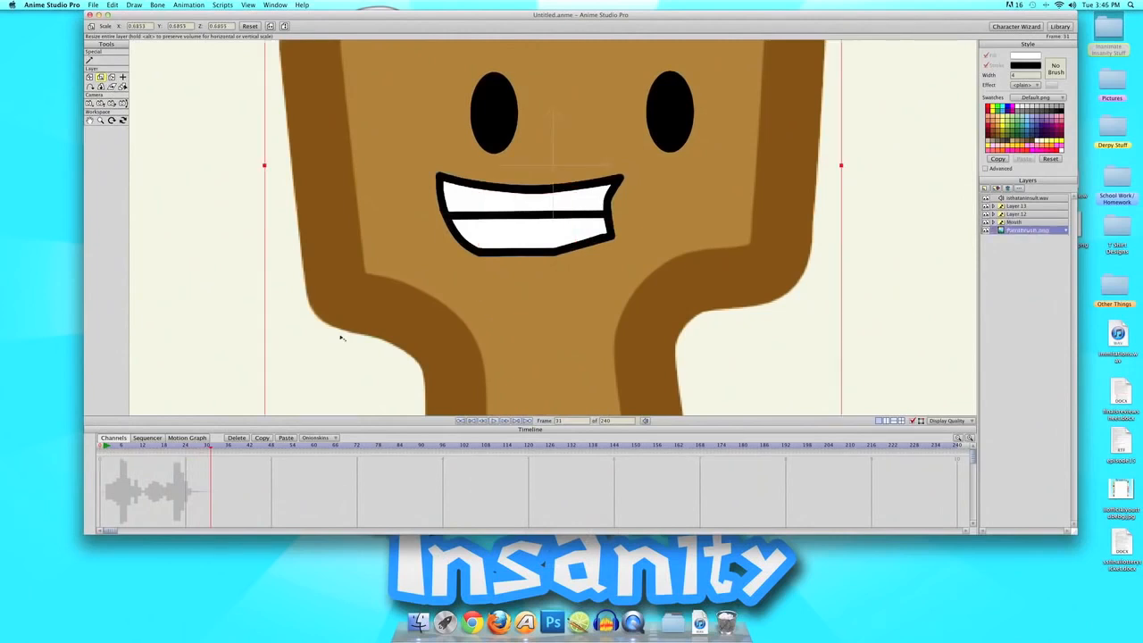
left_click_drag(116, 448, 81, 449)
key("space")
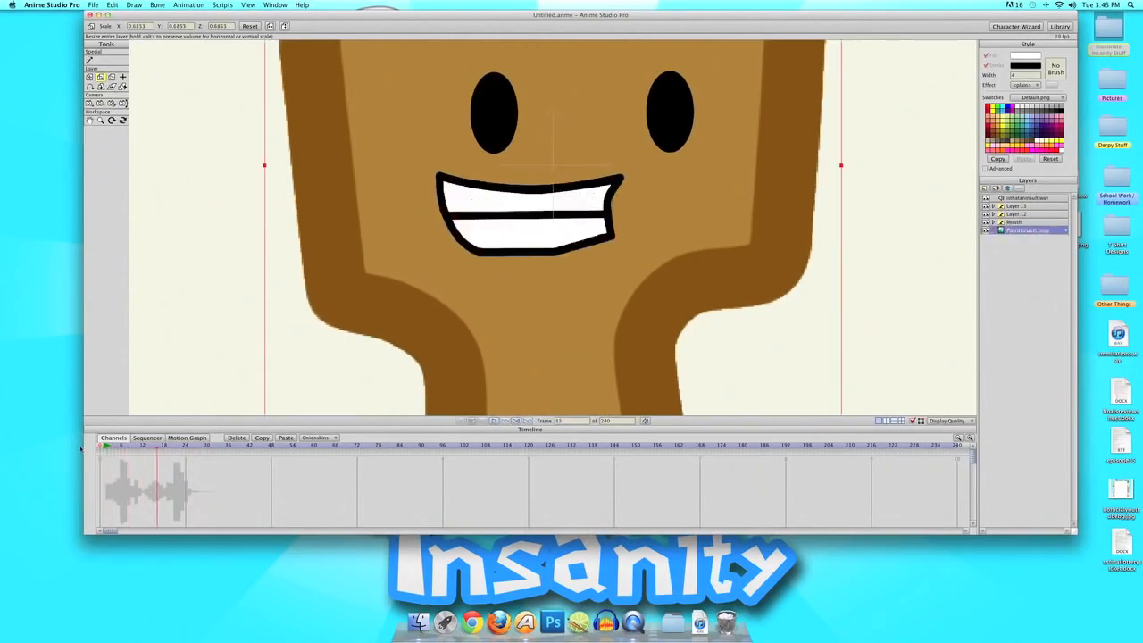
scroll(463, 272, "down", 5)
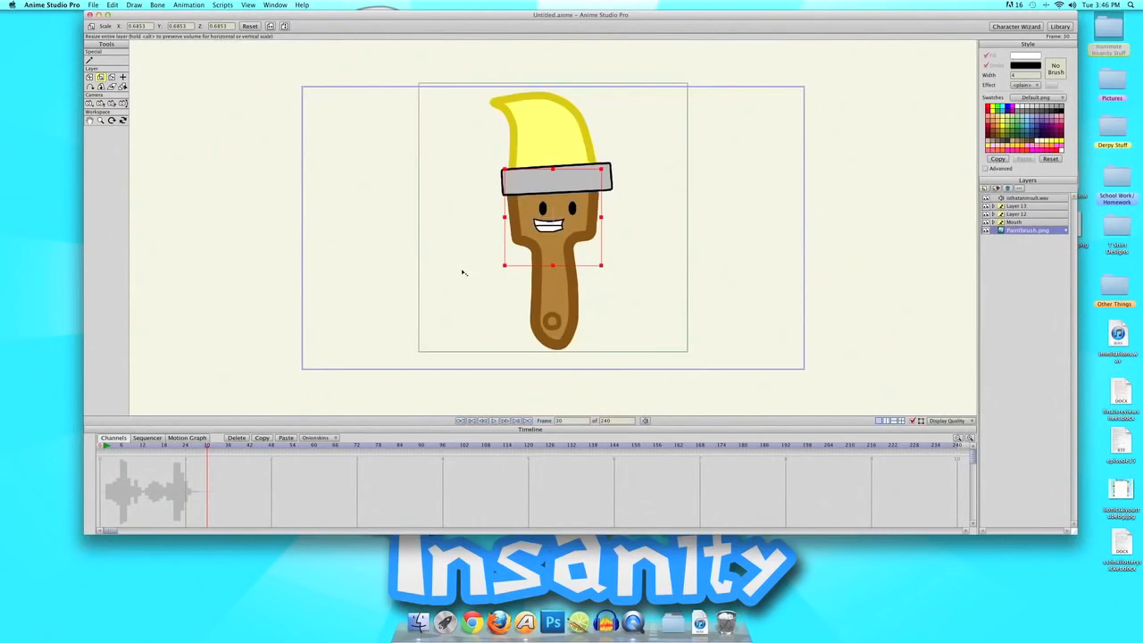
scroll(463, 272, "up", 2)
scroll(463, 272, "up", 1)
scroll(462, 273, "down", 4)
scroll(463, 272, "up", 5)
scroll(463, 272, "down", 2)
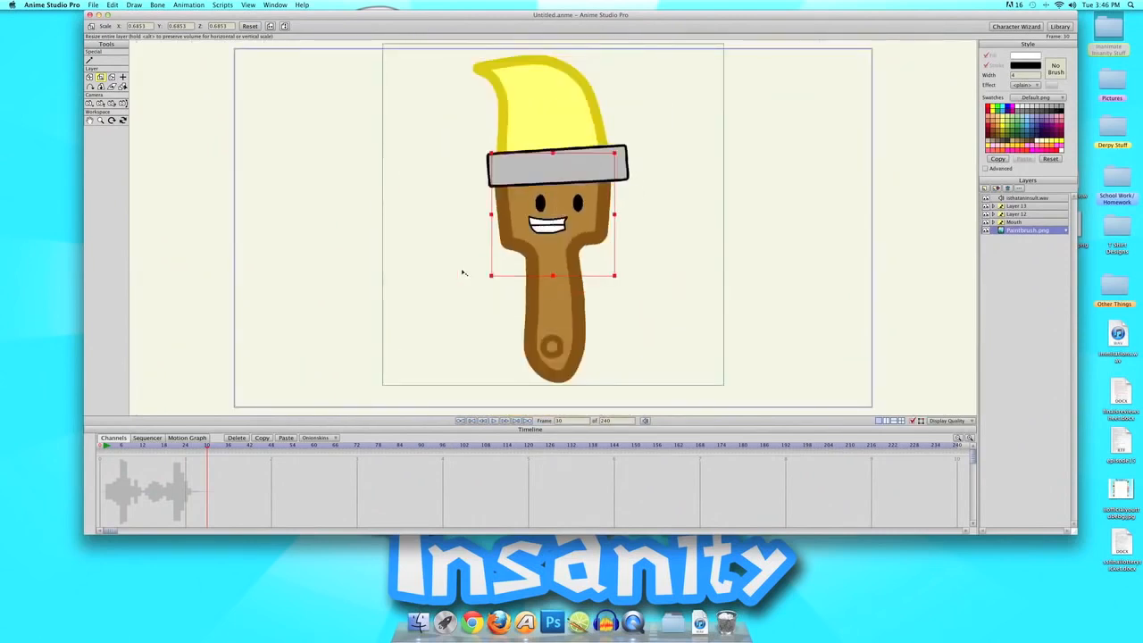
Return to frame 0, select the Mouth layer and play the animation to check the mouth changes
left_click(100, 449)
scroll(673, 244, "down", 3)
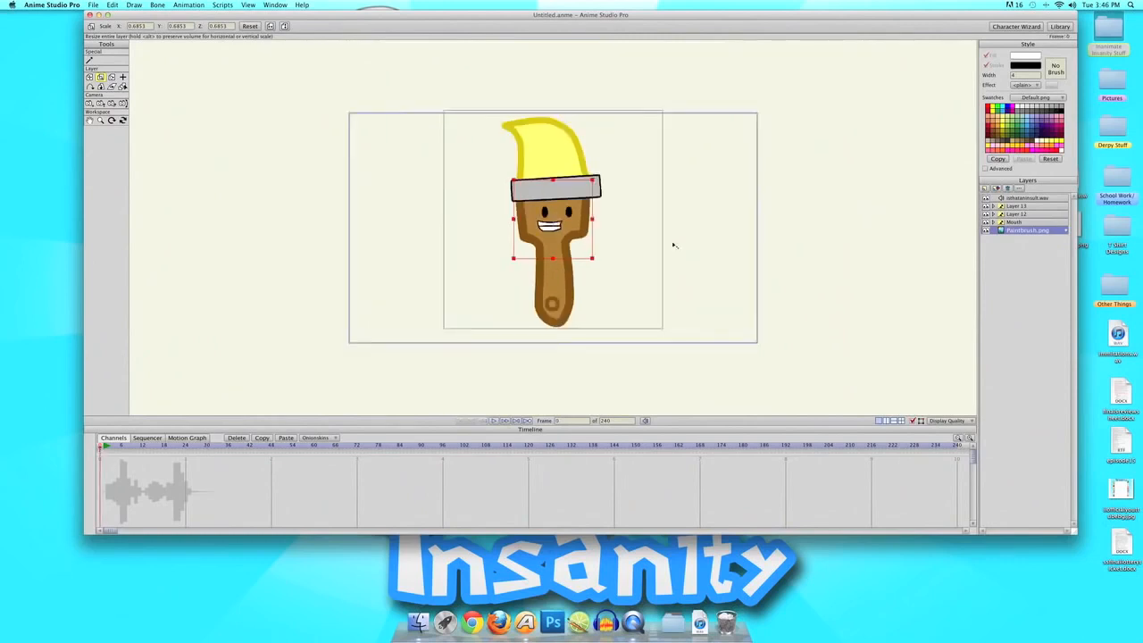
scroll(674, 246, "up", 5)
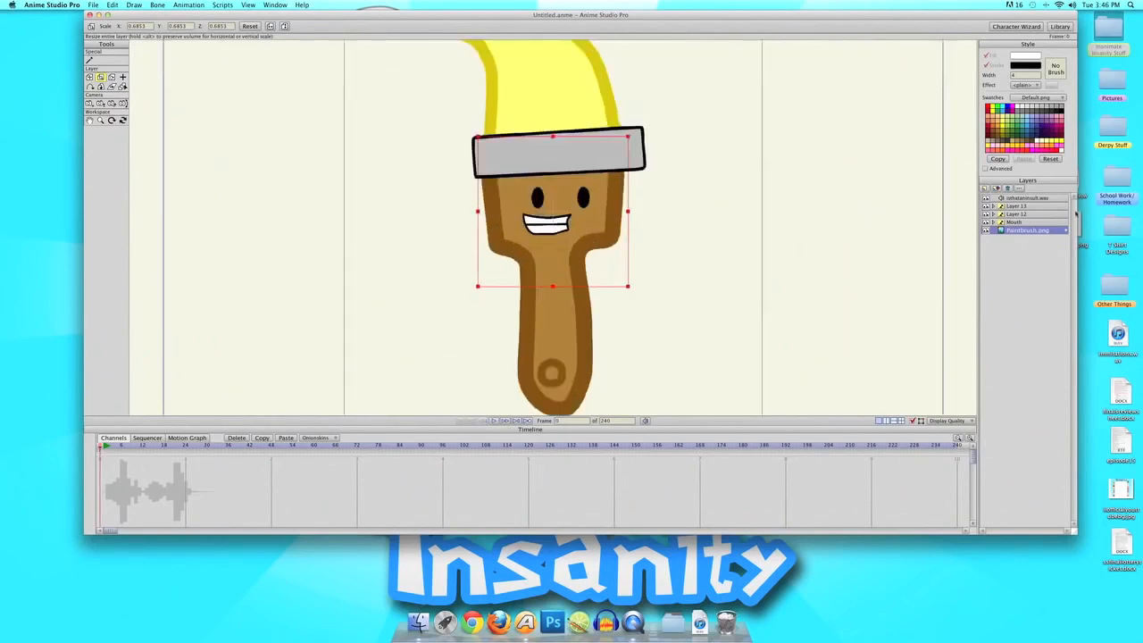
left_click(1023, 223)
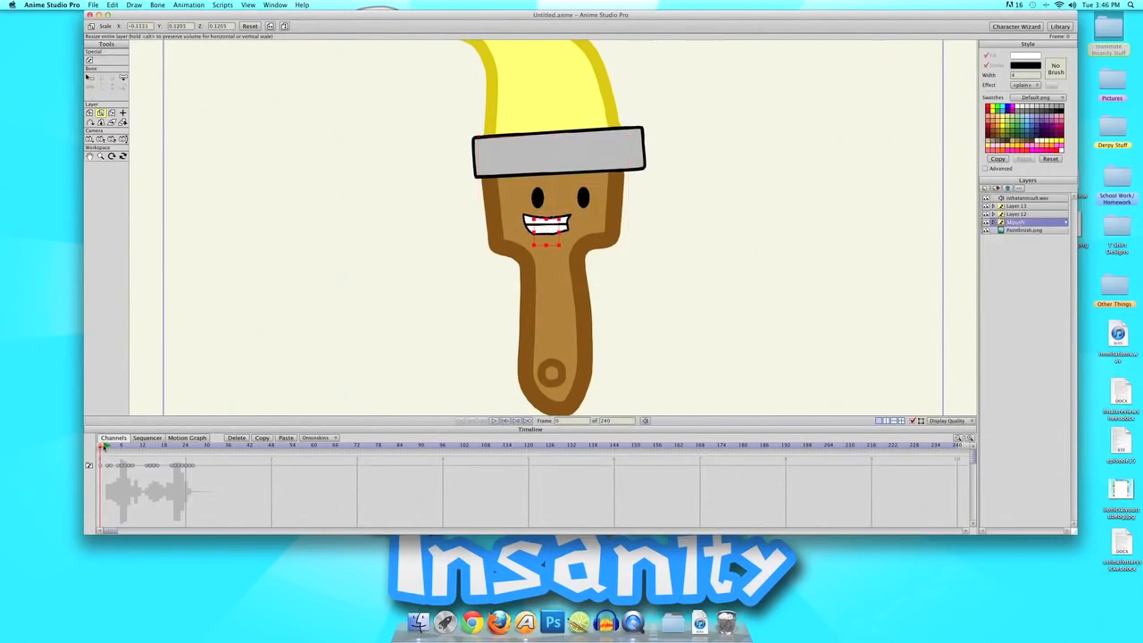
key("space")
key("space")
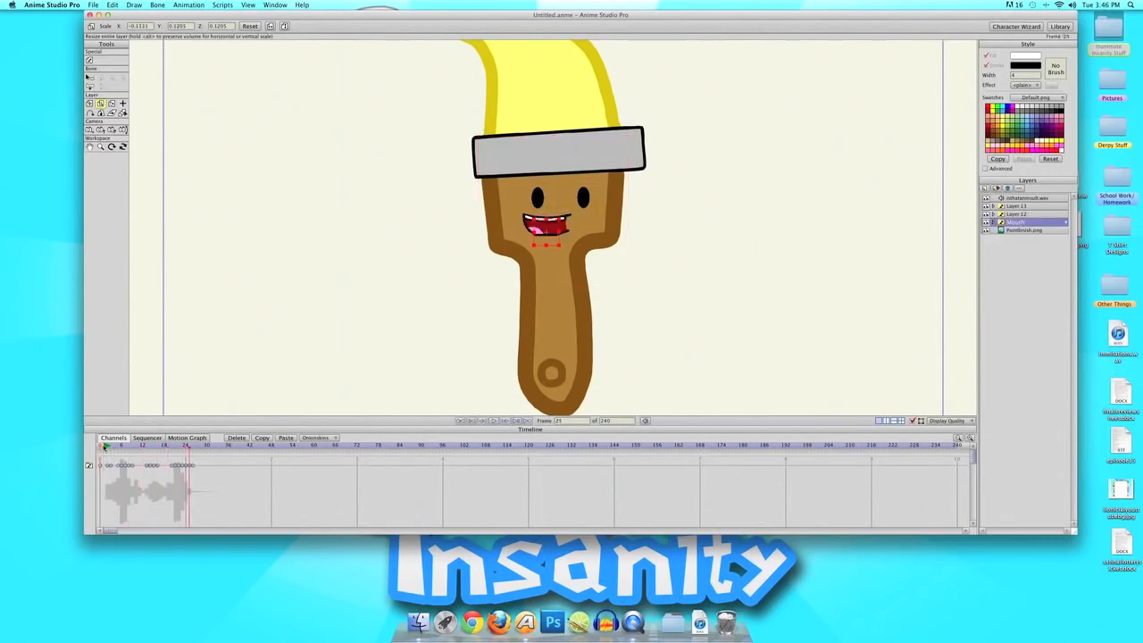
Translate the Mouth layer slightly to the right at frame 6
left_click(106, 444)
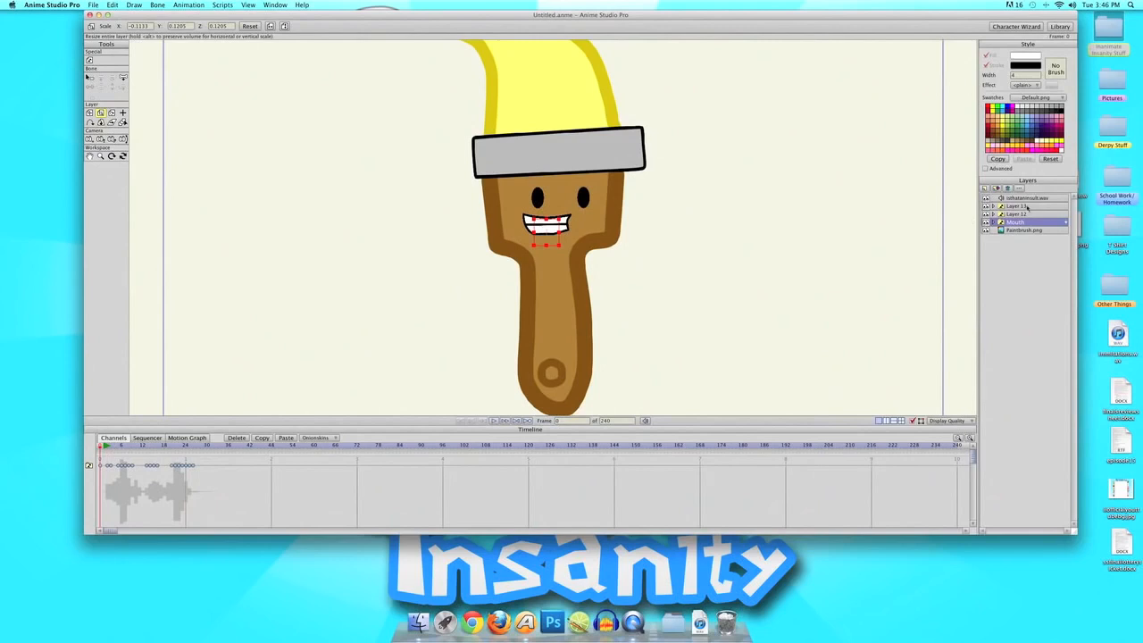
left_click(90, 113)
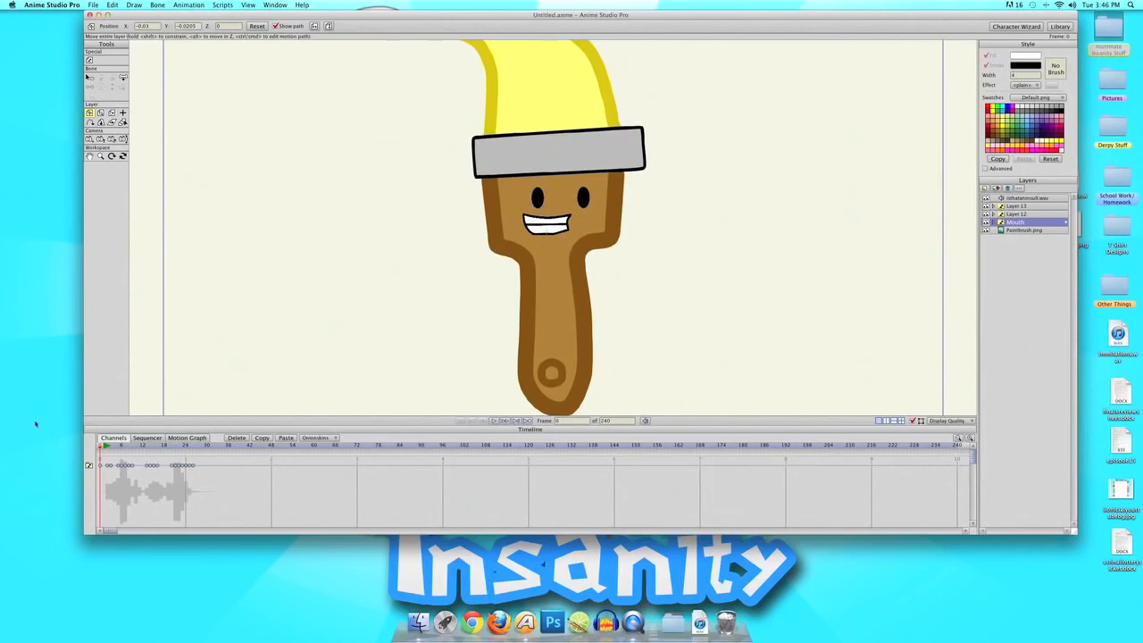
left_click(121, 446)
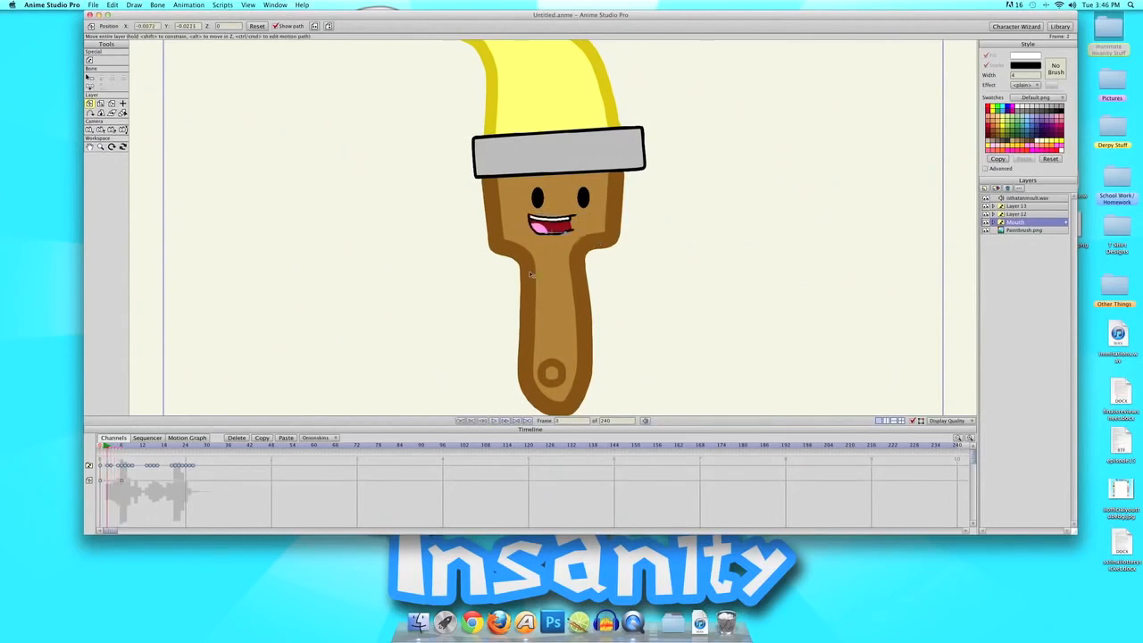
Shear the Paintbrush.png layer to lean right at frame 6, preview the motion, and adjust its position at that frame
left_click(1025, 231)
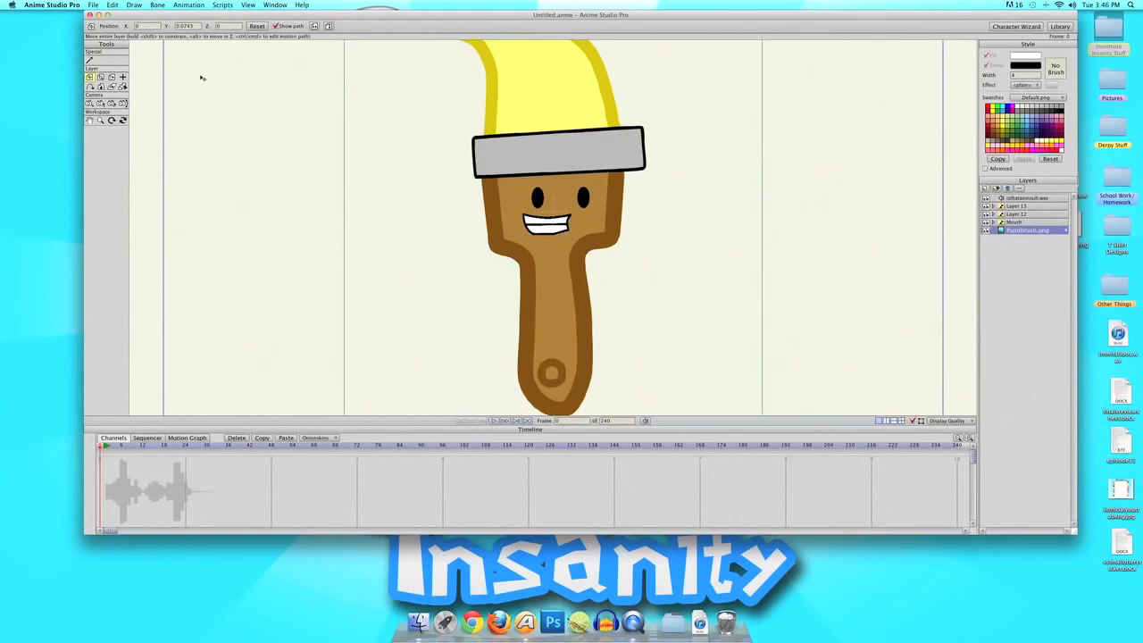
left_click(111, 86)
key("space")
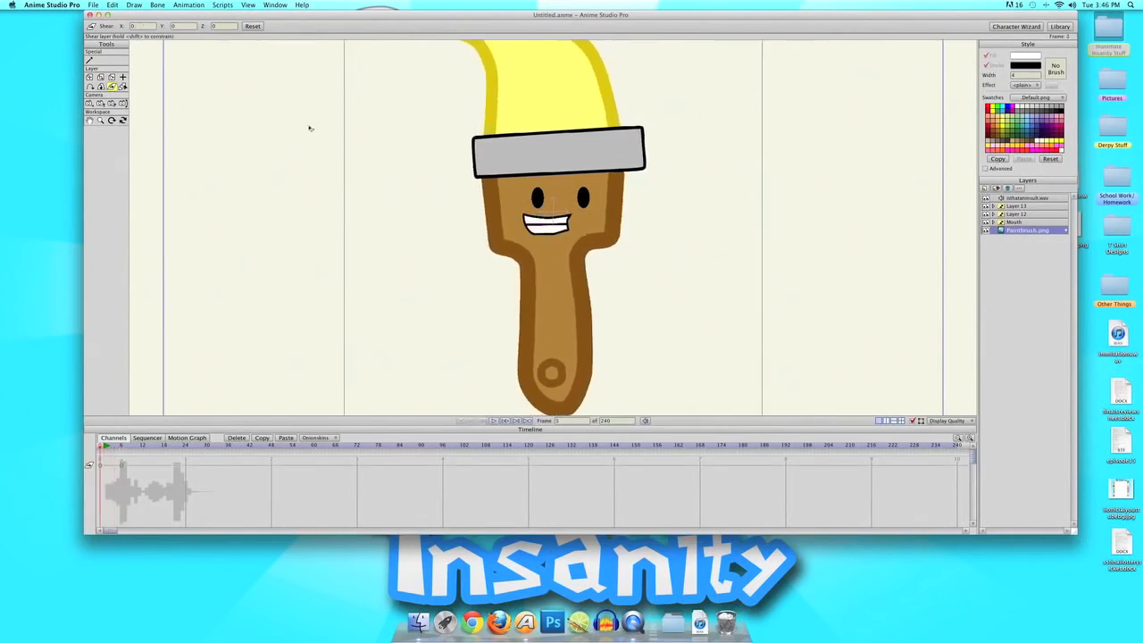
left_click(88, 78)
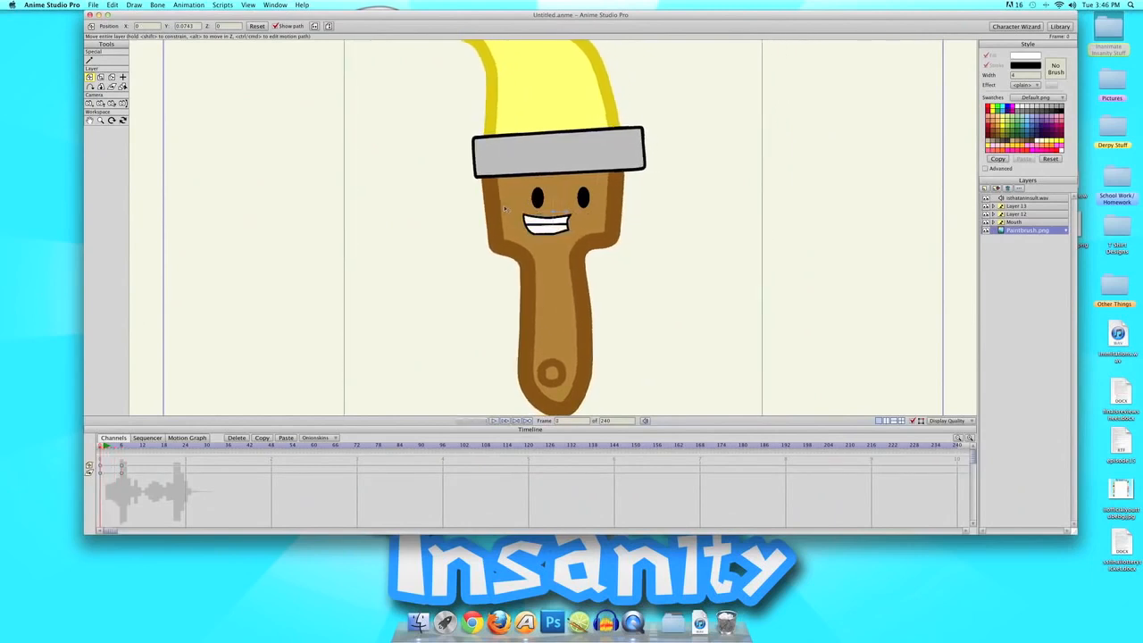
Move both eye layers, Layer 12 and Layer 13, to the right at frame 6 to follow the leaning head
left_click(1017, 214)
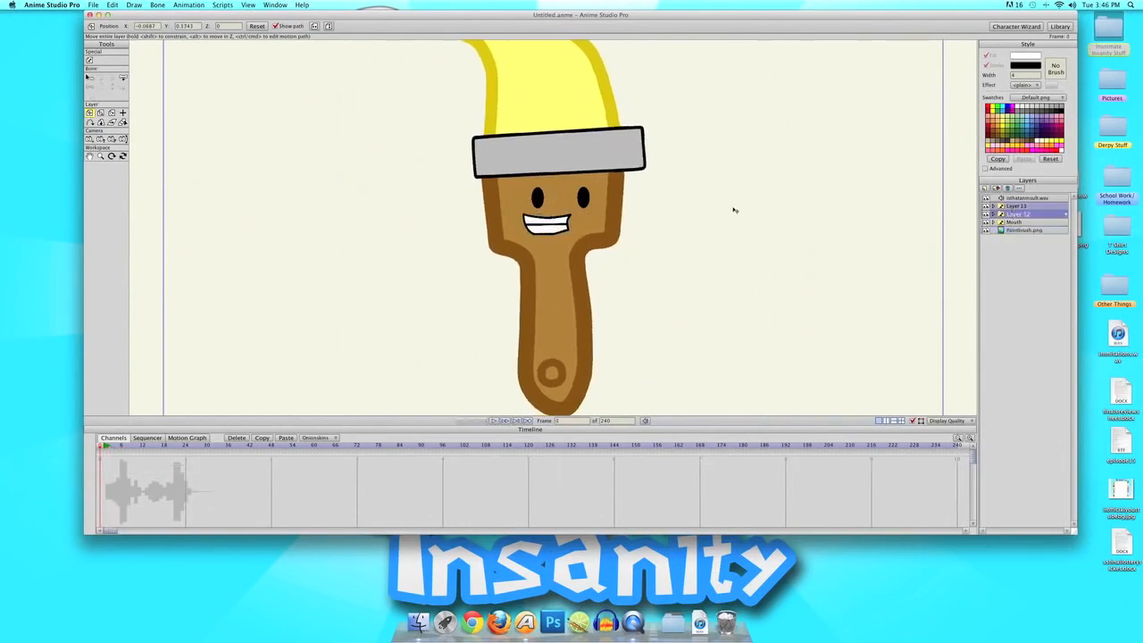
key("Right")
key("Right")
key("Right")
key("Right")
key("Right")
key("Right")
key("Right")
key("Left")
key("Left")
key("Right")
left_click_drag(709, 211, 734, 212)
Close both eyes at frame 3 by switching Layer 13 and Layer 12 to closedeye.png (Traced)
key("Left")
key("Left")
key("Left")
key("Left")
key("Left")
key("Left")
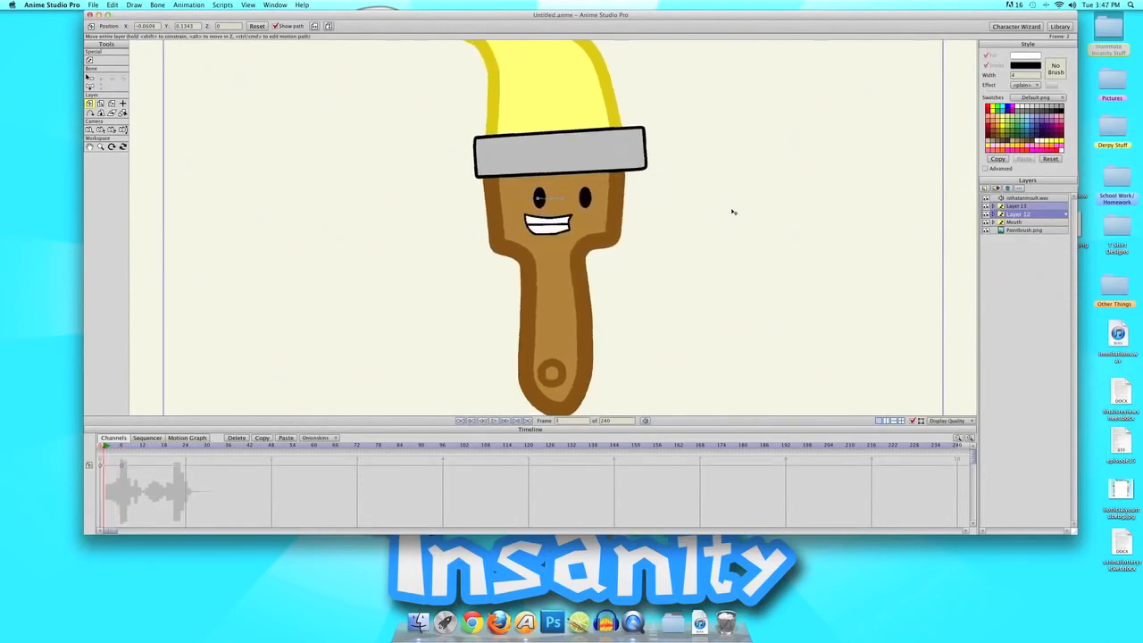
key("Right")
key("Right")
key("Right")
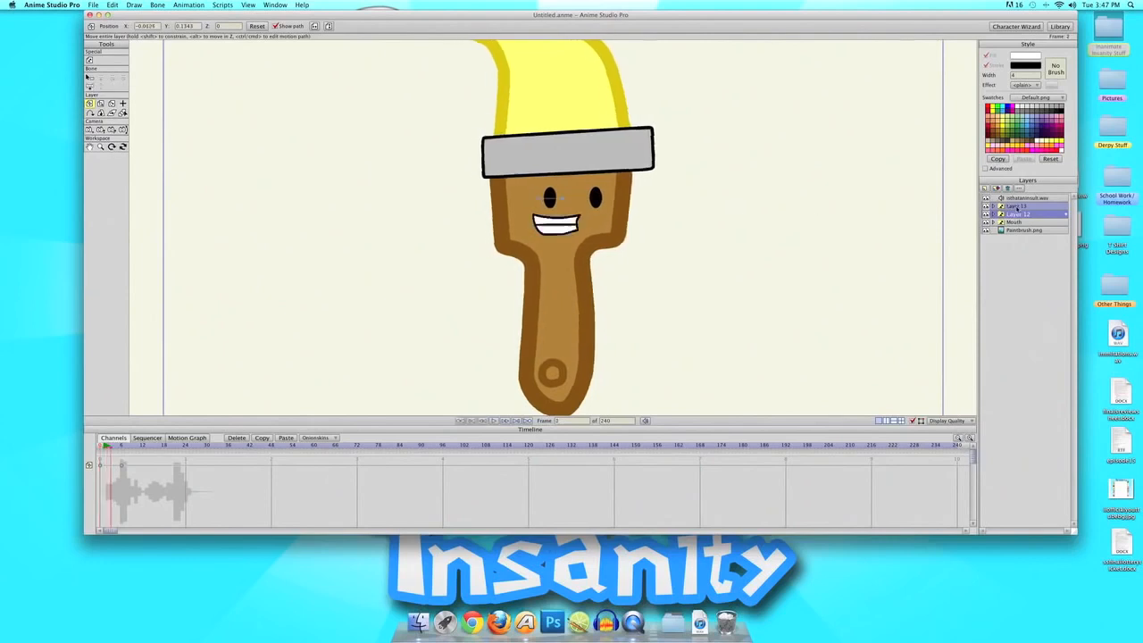
left_click(1022, 208)
right_click(1022, 208)
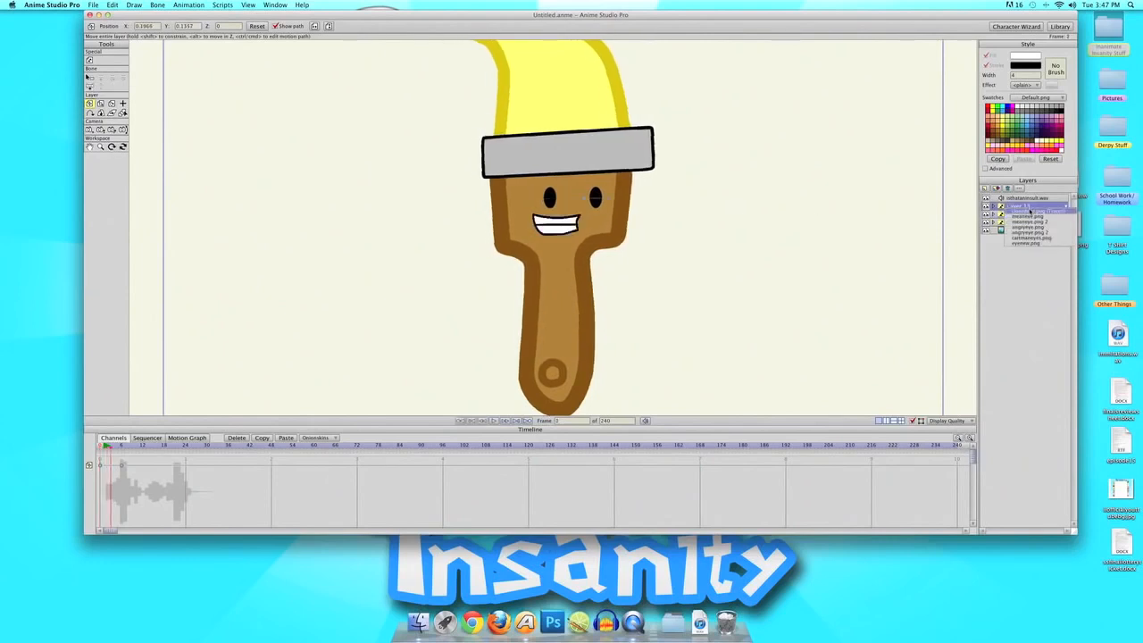
left_click(1028, 211)
left_click(1025, 215)
right_click(1025, 215)
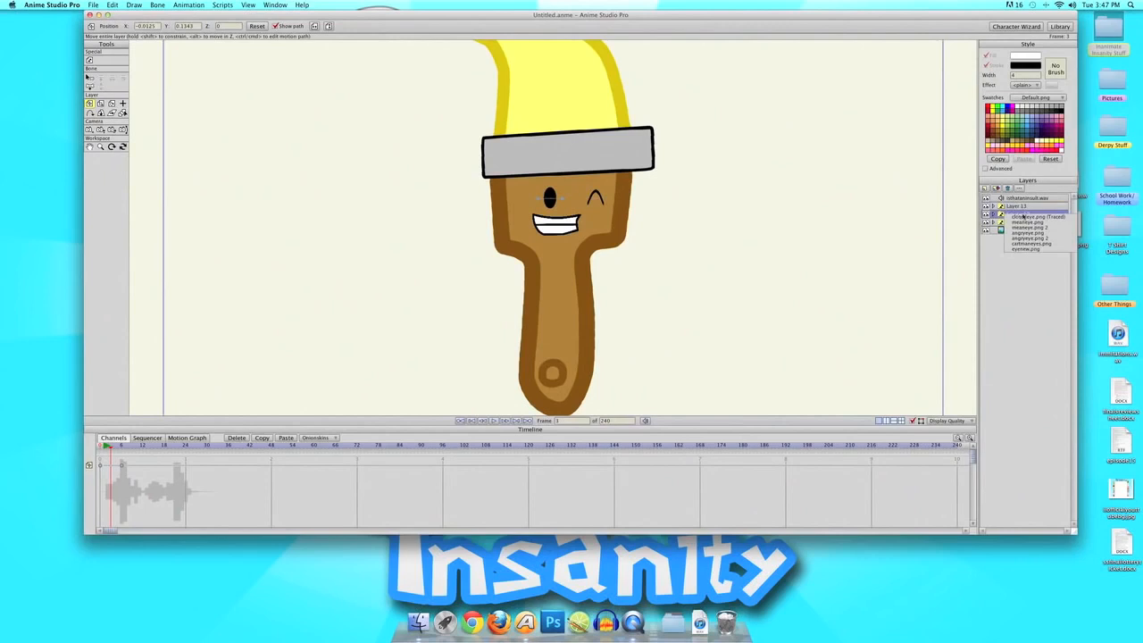
left_click(1027, 218)
Switch both eye layers, Layer 12 and Layer 13, to meaneye.png 2 at frame 5
key("Right")
key("Right")
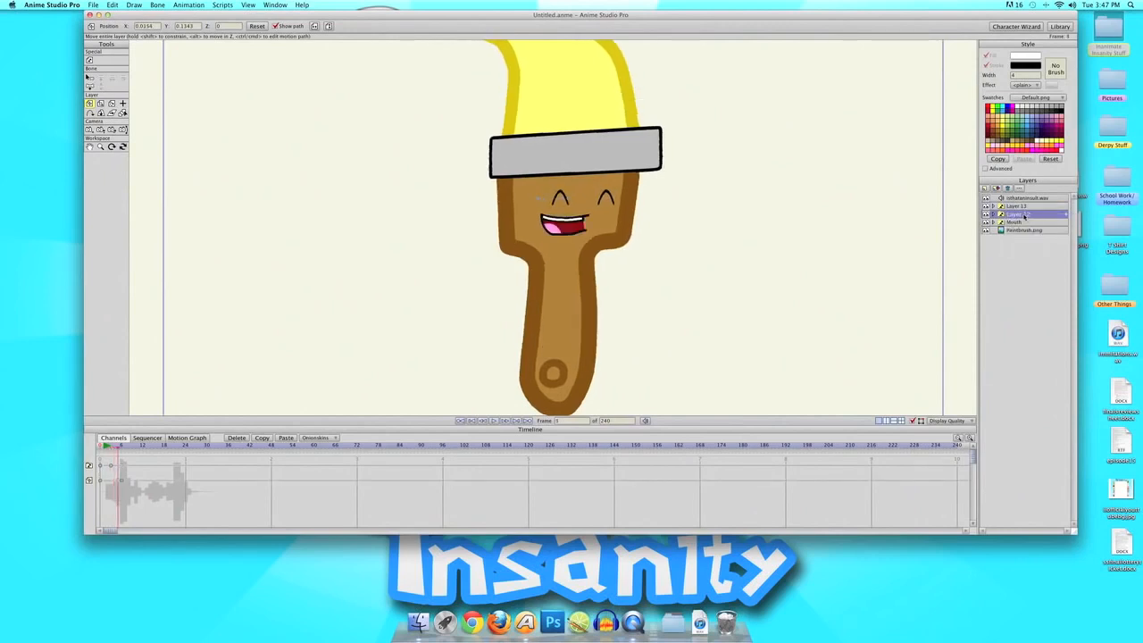
right_click(1027, 216)
left_click(1027, 229)
right_click(1020, 207)
left_click(1024, 220)
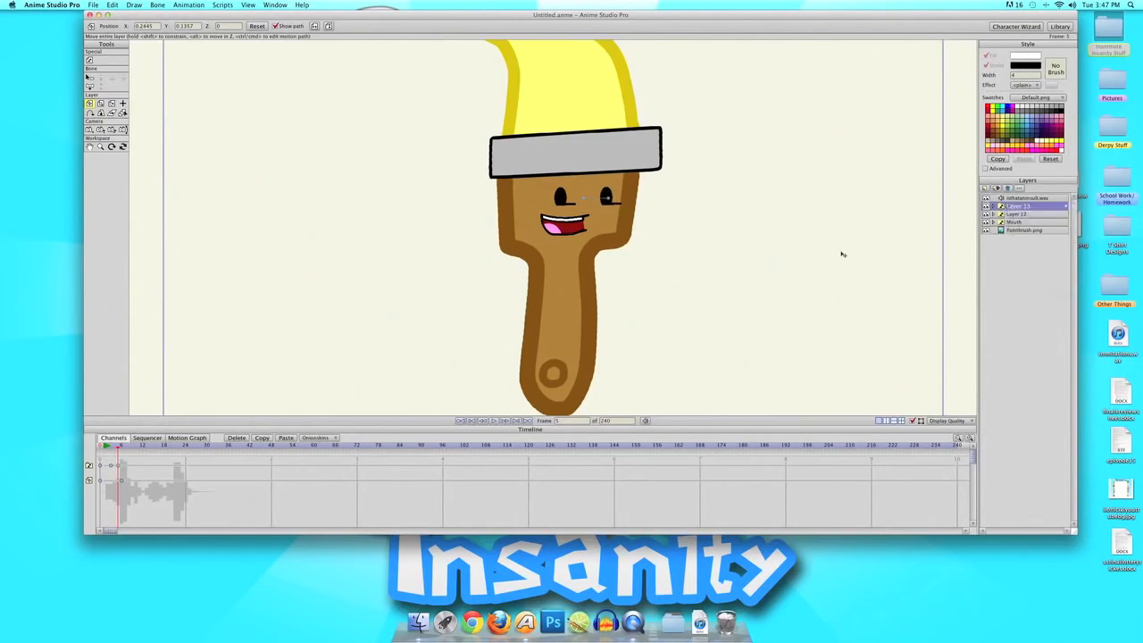
Play the animation twice from the start to check the lean, the blink and the eye change
scroll(843, 255, "down", 2)
left_click_drag(117, 454, 88, 449)
key("space")
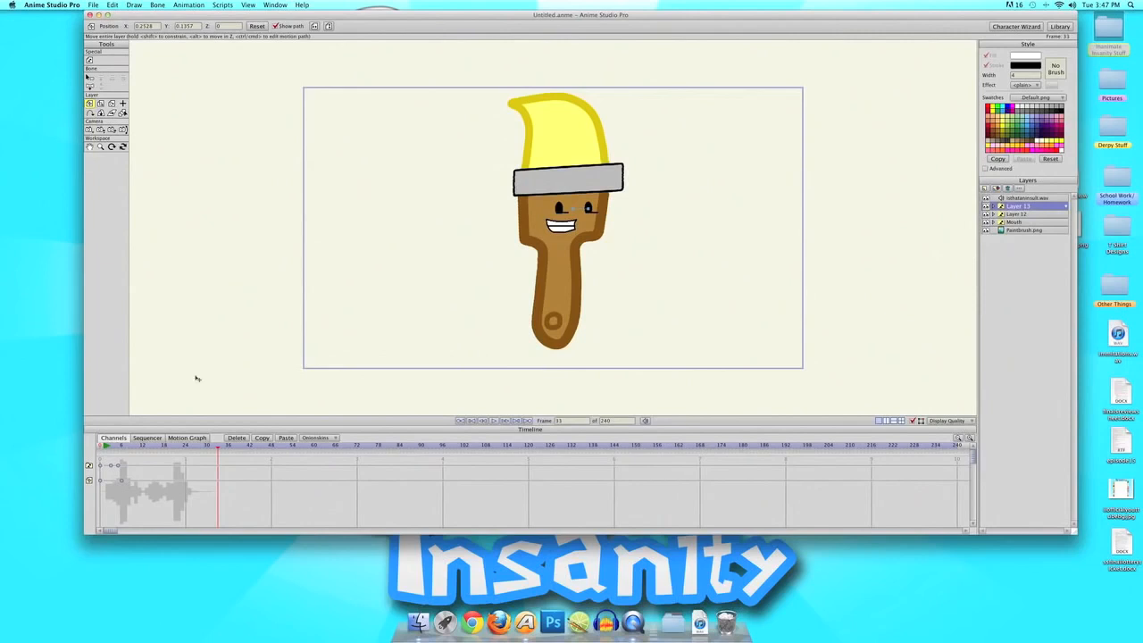
scroll(262, 288, "up", 8)
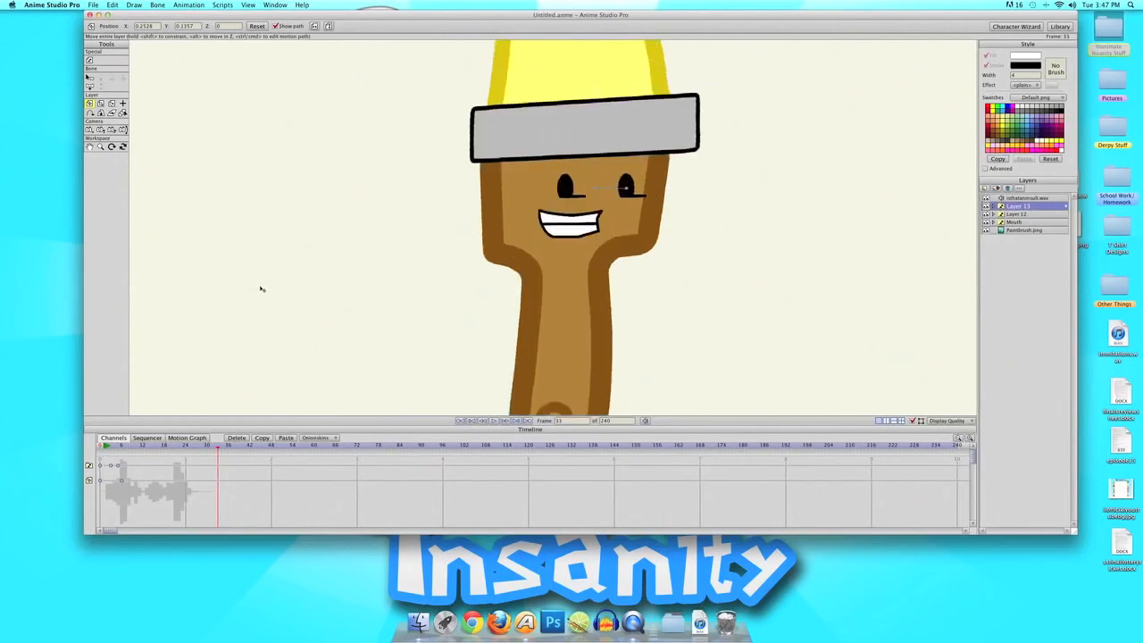
scroll(262, 288, "down", 5)
left_click_drag(130, 445, 87, 448)
key("space")
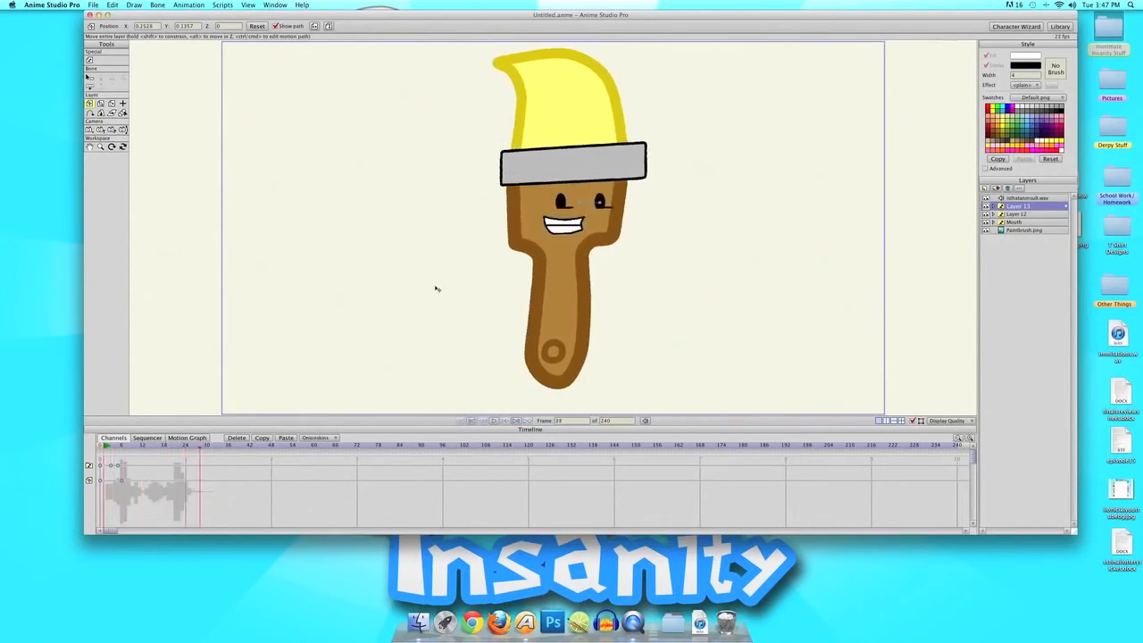
Replay the animation from the beginning with a close view of the face to review the finished lip-sync
scroll(435, 289, "down", 6)
scroll(436, 289, "up", 10)
scroll(436, 288, "down", 6)
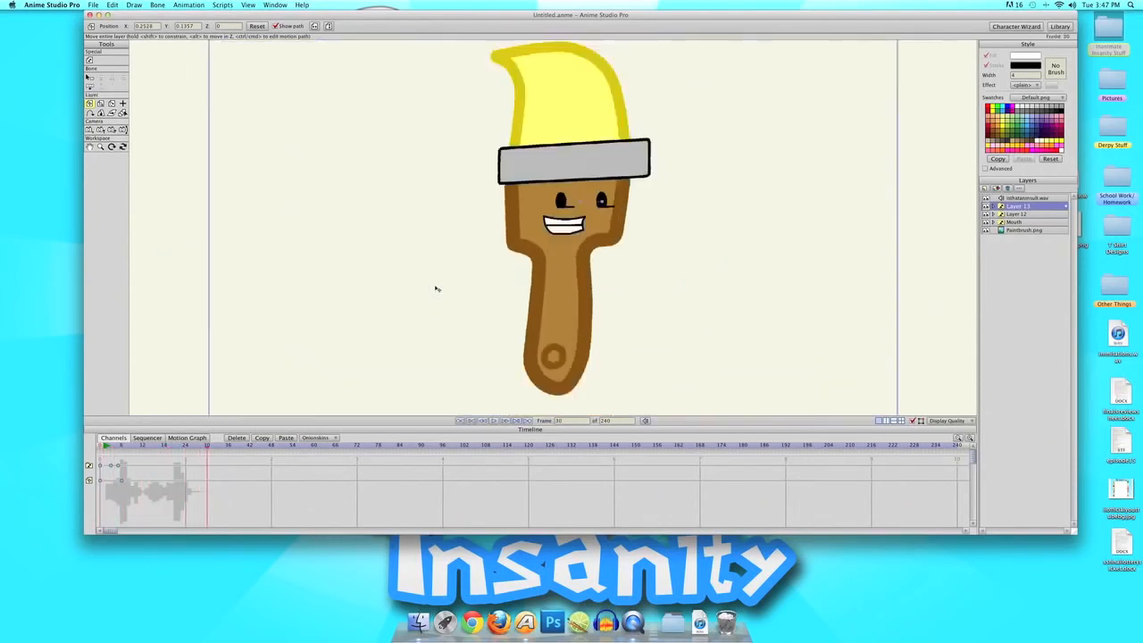
scroll(288, 369, "up", 8)
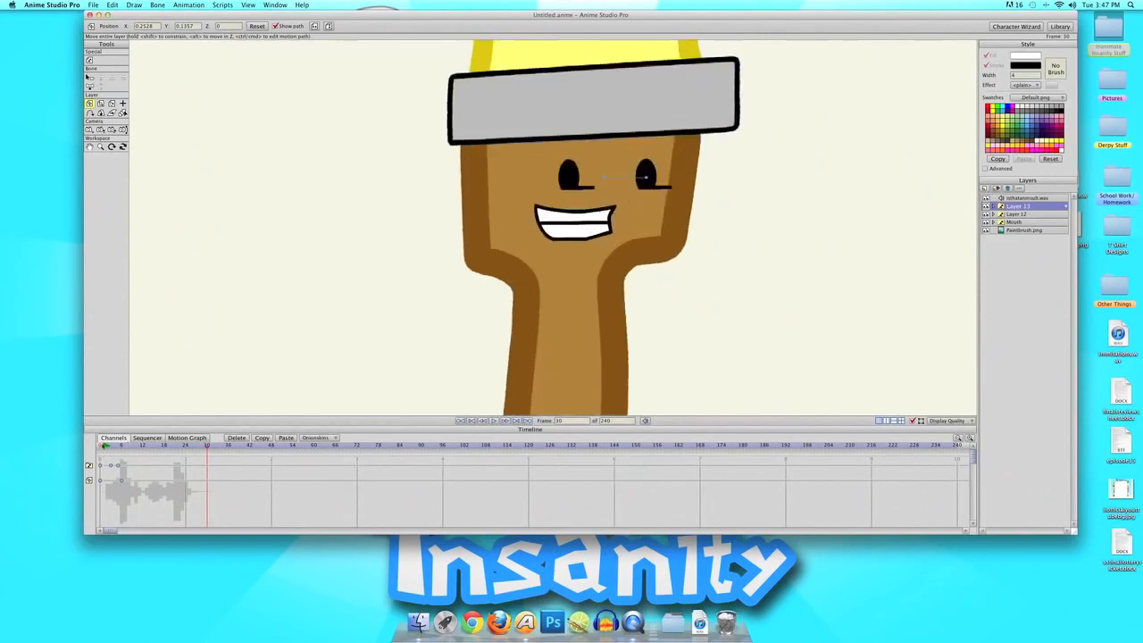
left_click(105, 447)
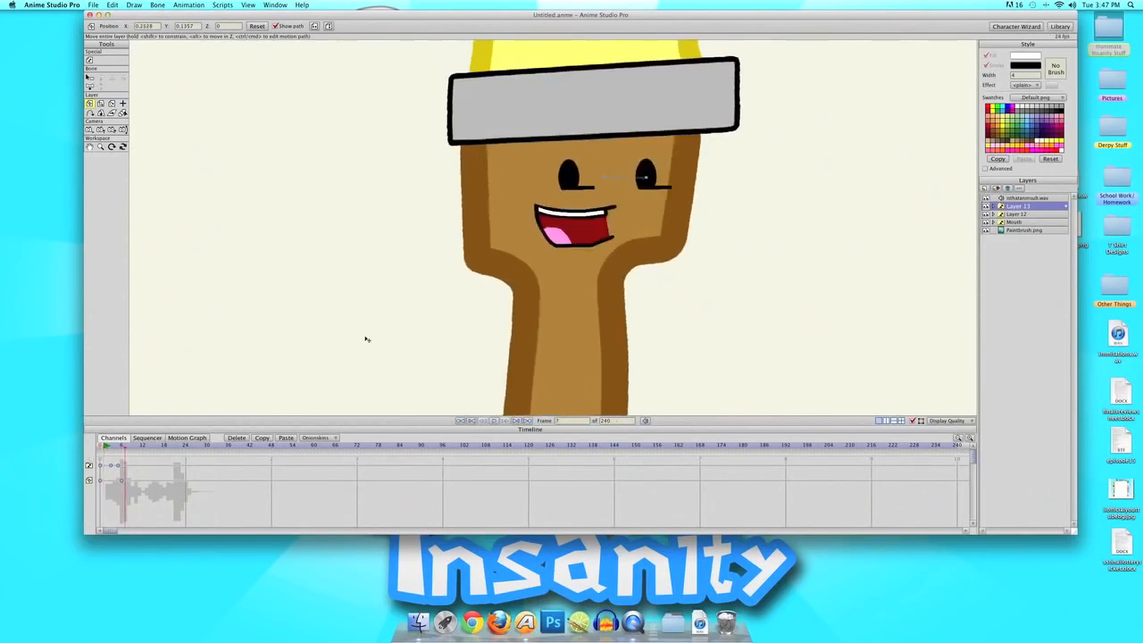
scroll(402, 315, "down", 3)
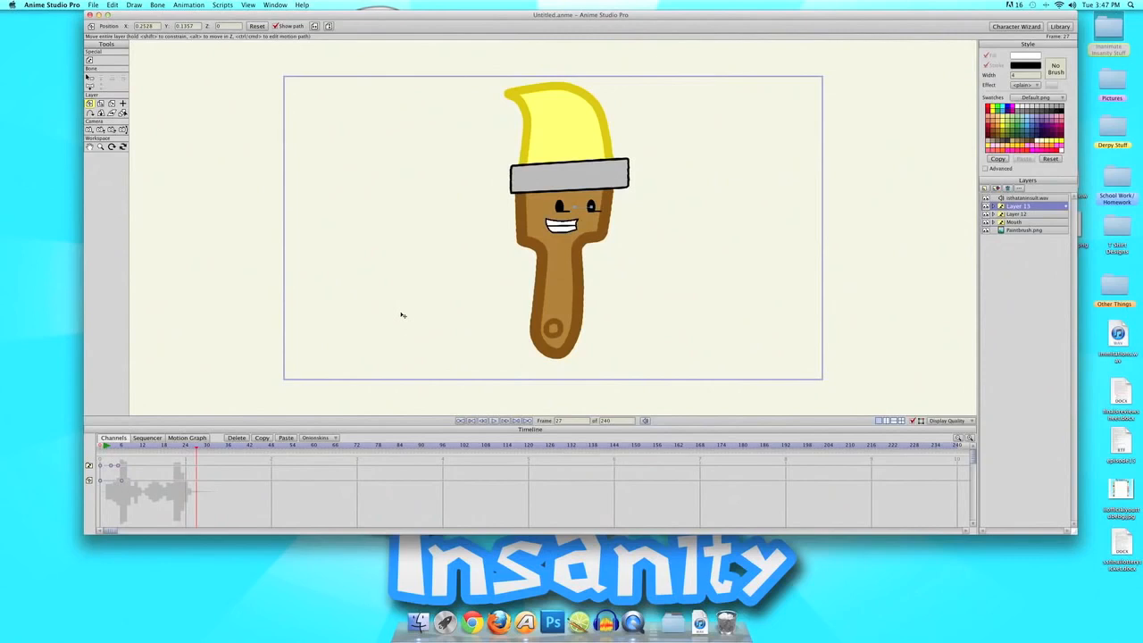
scroll(402, 314, "down", 2)
scroll(402, 314, "up", 4)
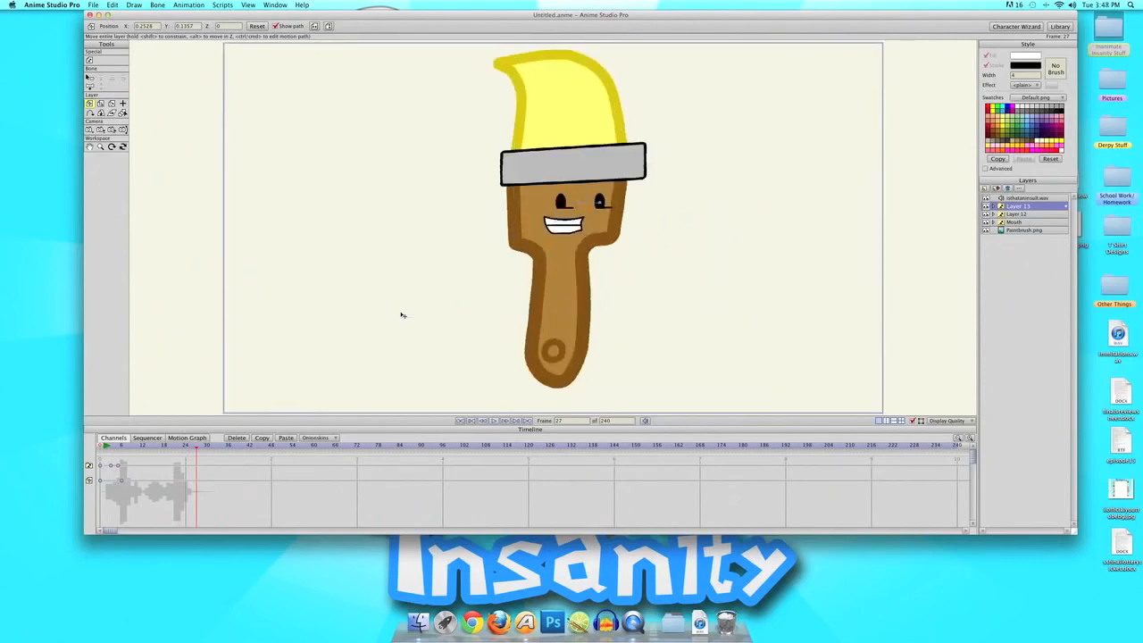